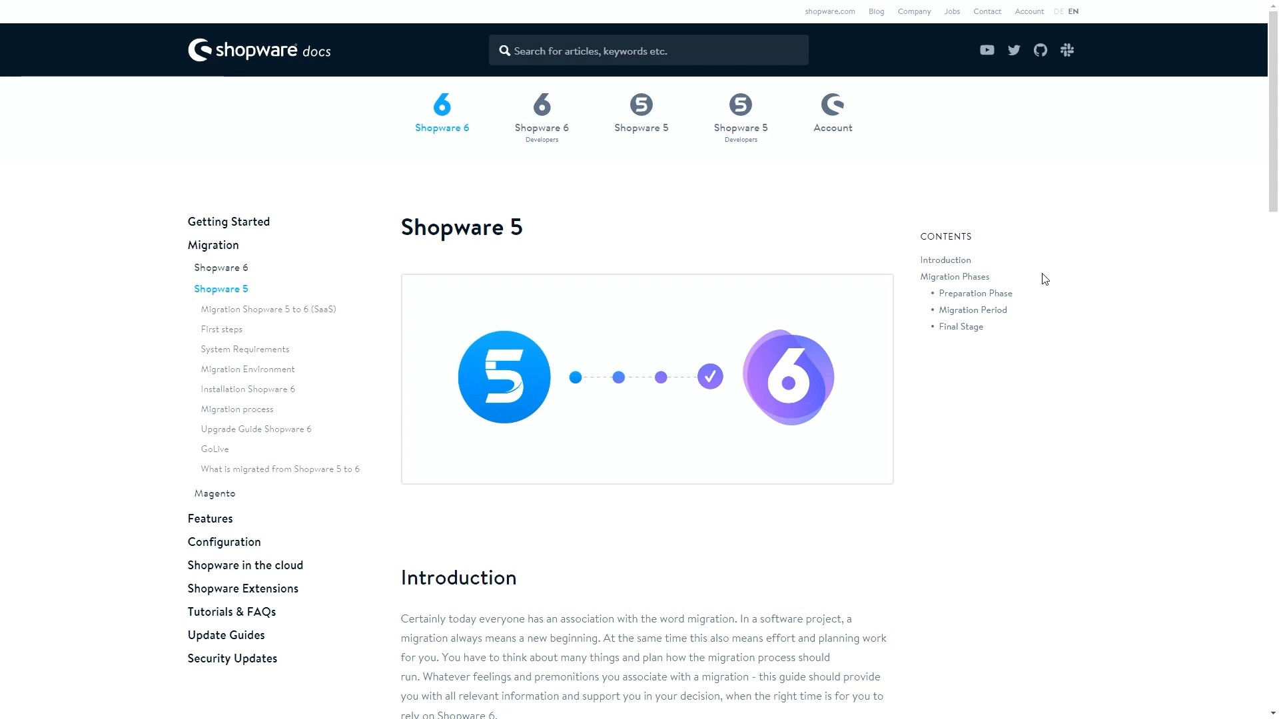
Jump to the Preparation Phase section and read through Migration Period and Final Stage to the Articles list
click(977, 295)
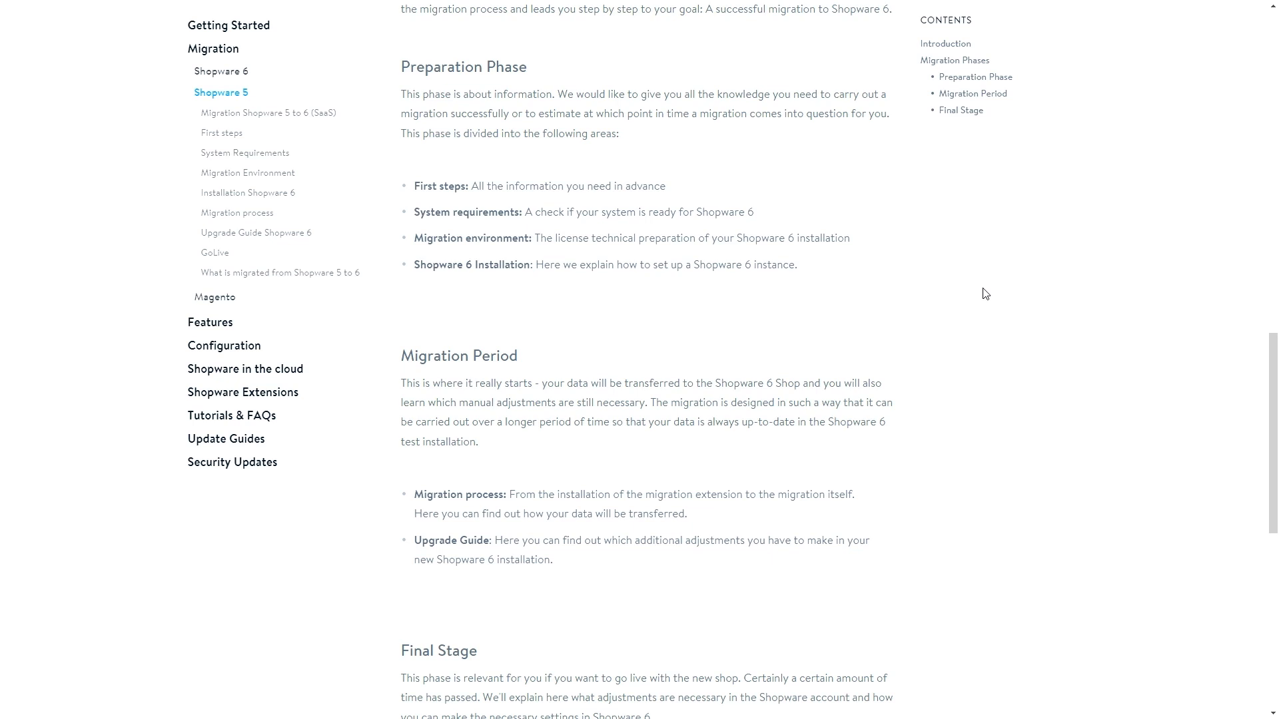
scroll(985, 294, down, 2)
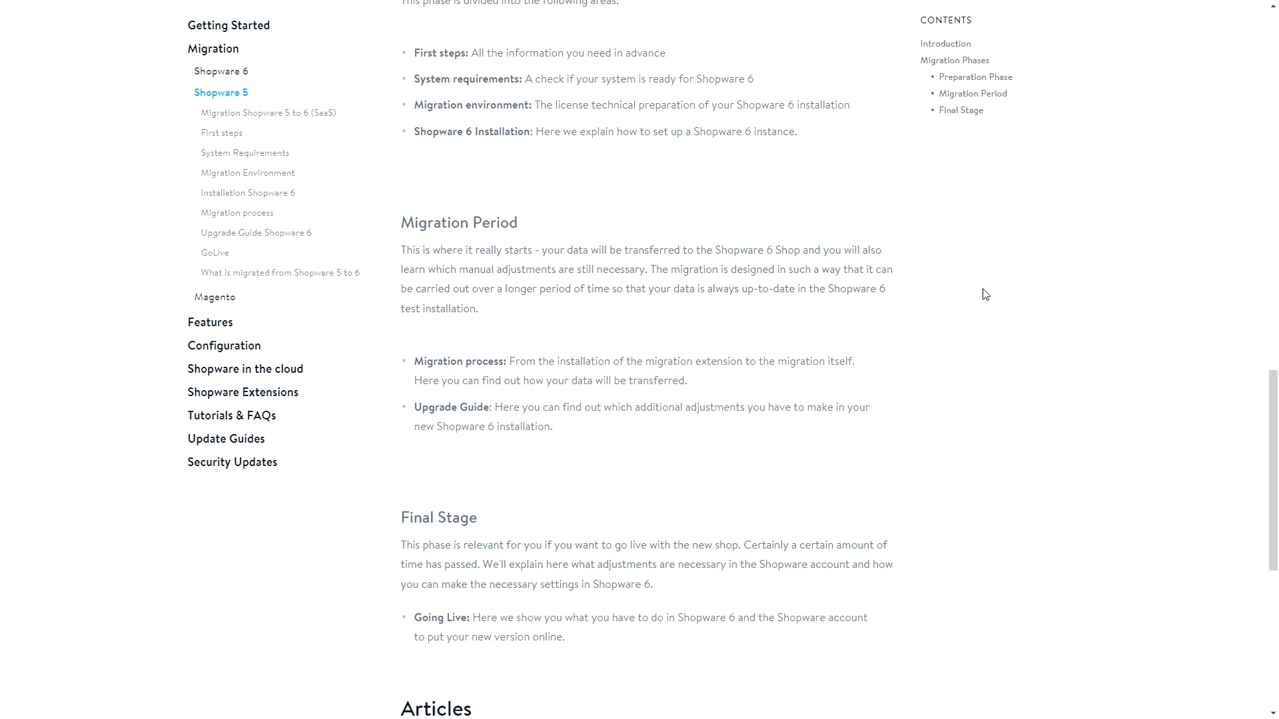
scroll(986, 295, down, 3)
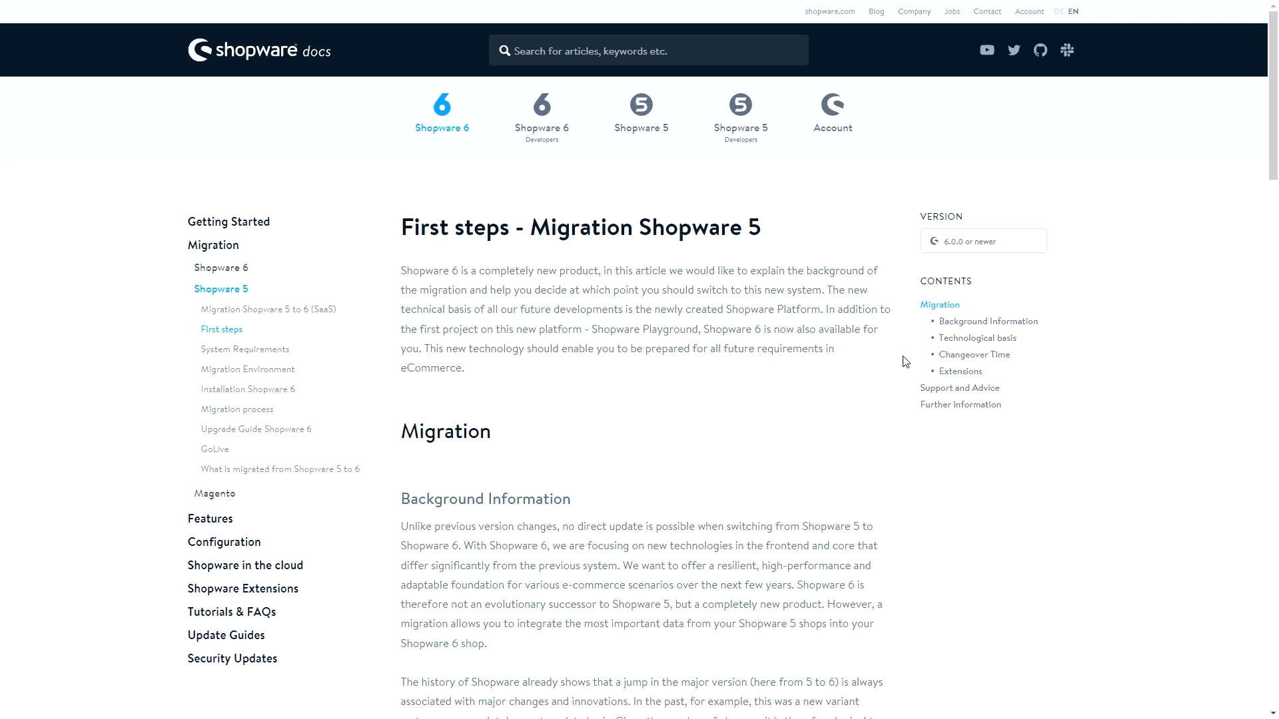
Read the First steps article from Background Information down to the Technological basis section
scroll(905, 362, down, 3)
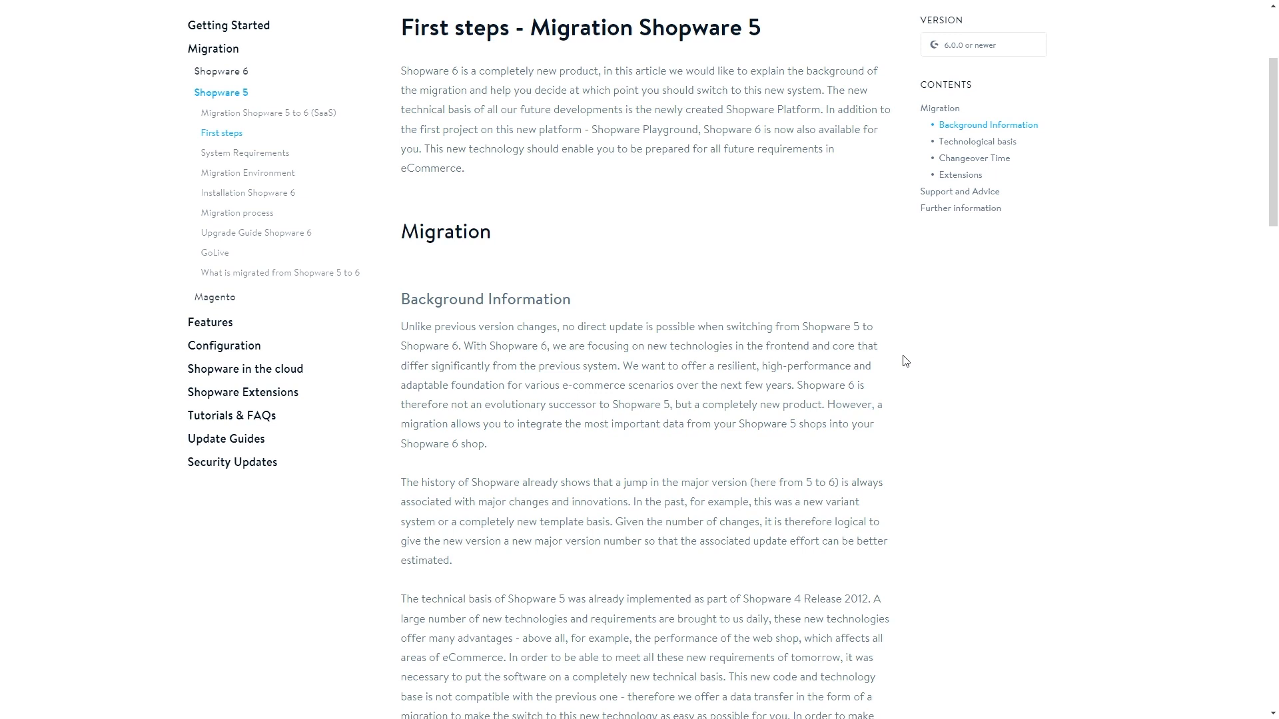
scroll(905, 360, down, 5)
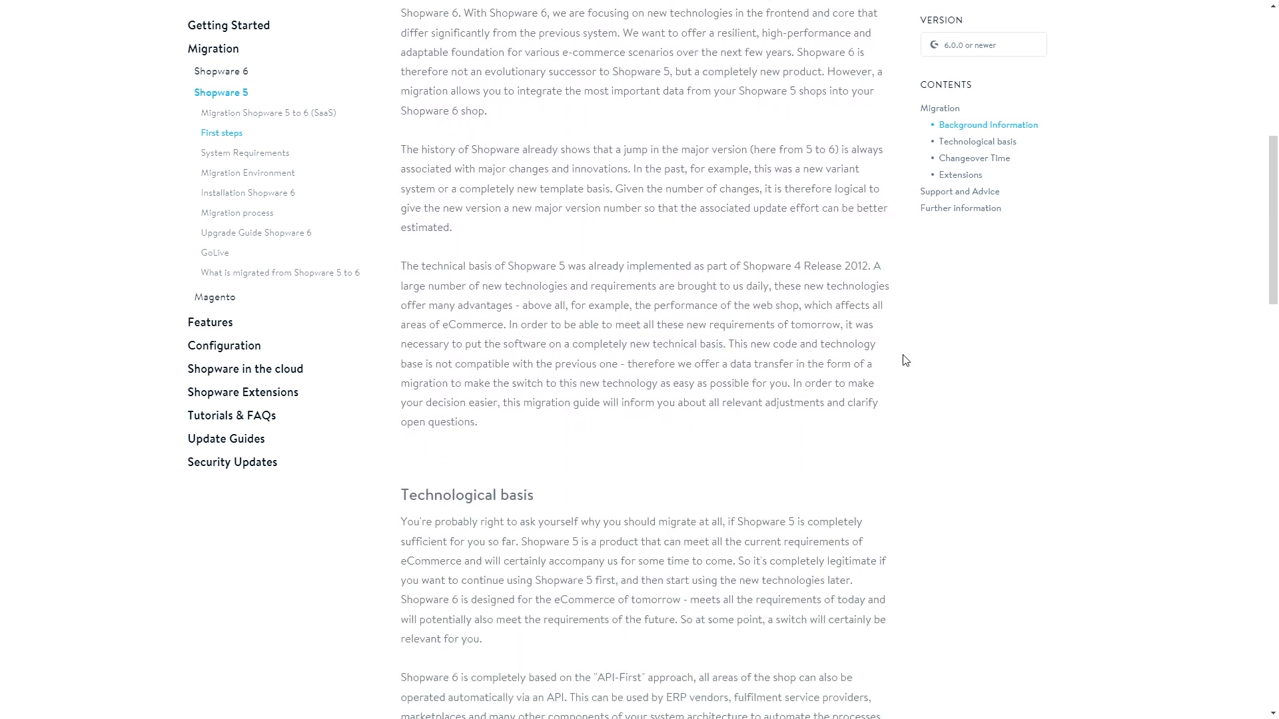
scroll(905, 360, down, 3)
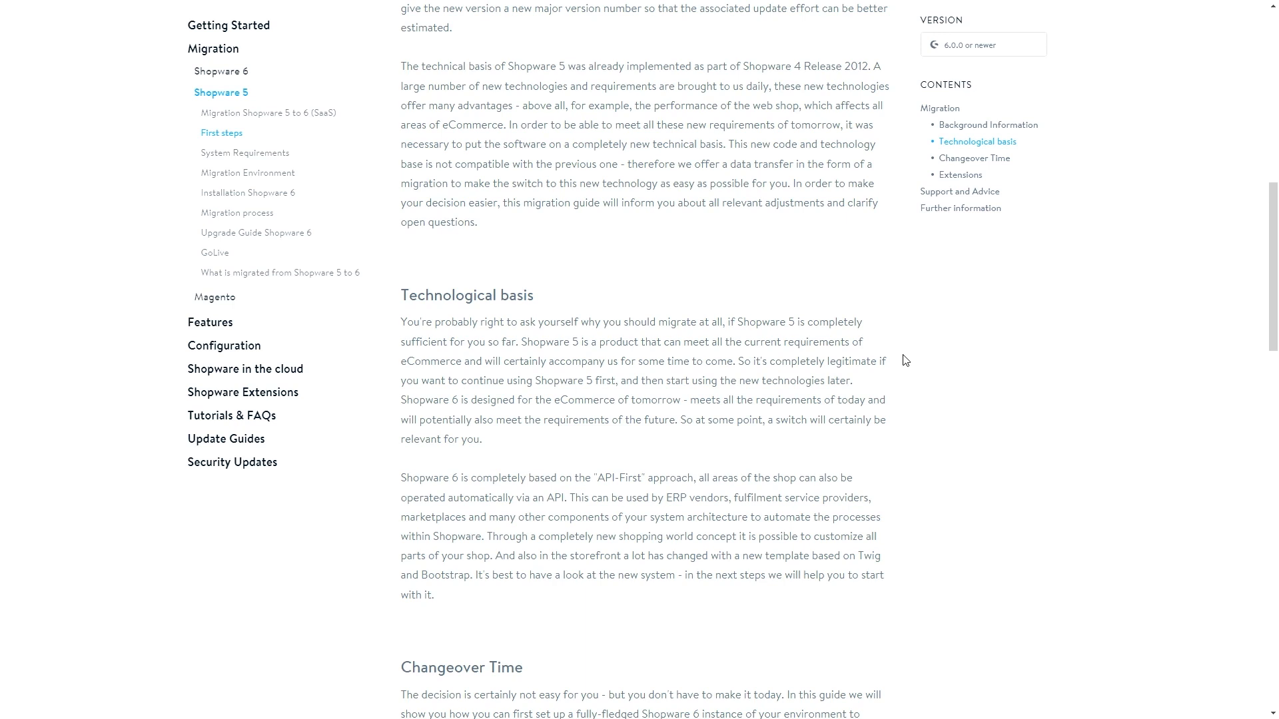
Read through the Changeover Time and Extensions sections of the First steps article
scroll(905, 362, down, 7)
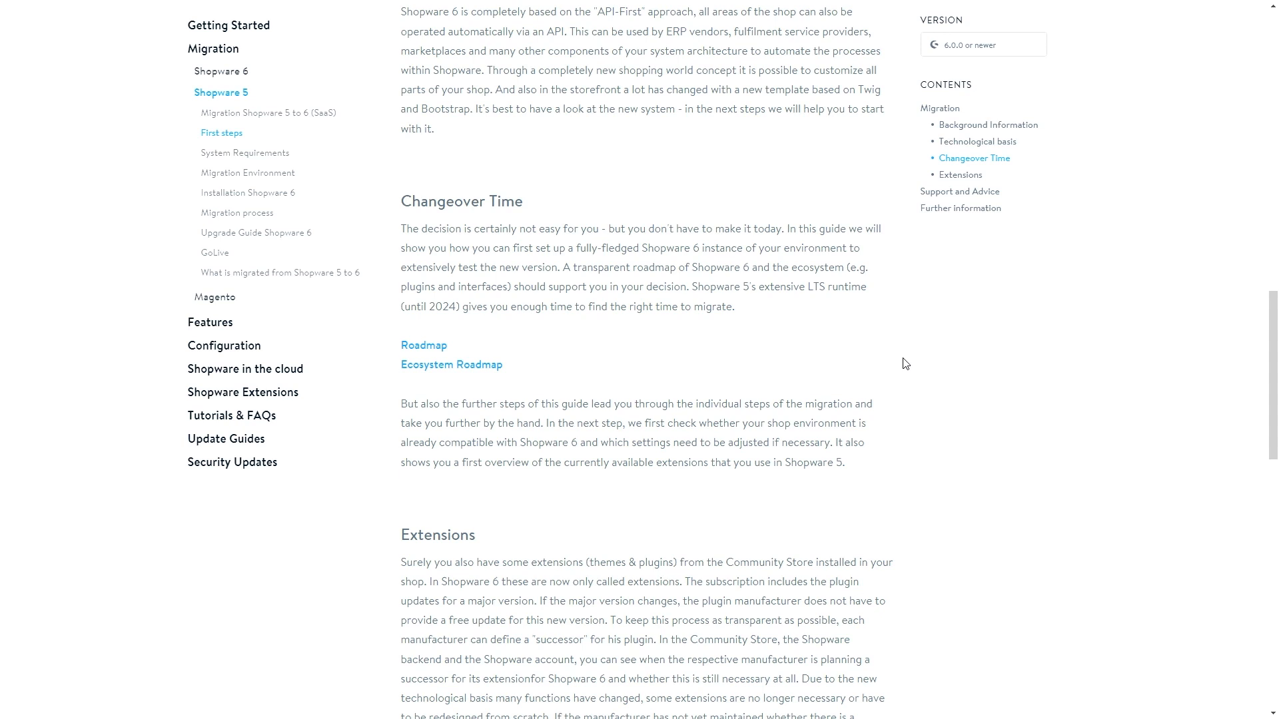
scroll(905, 364, down, 4)
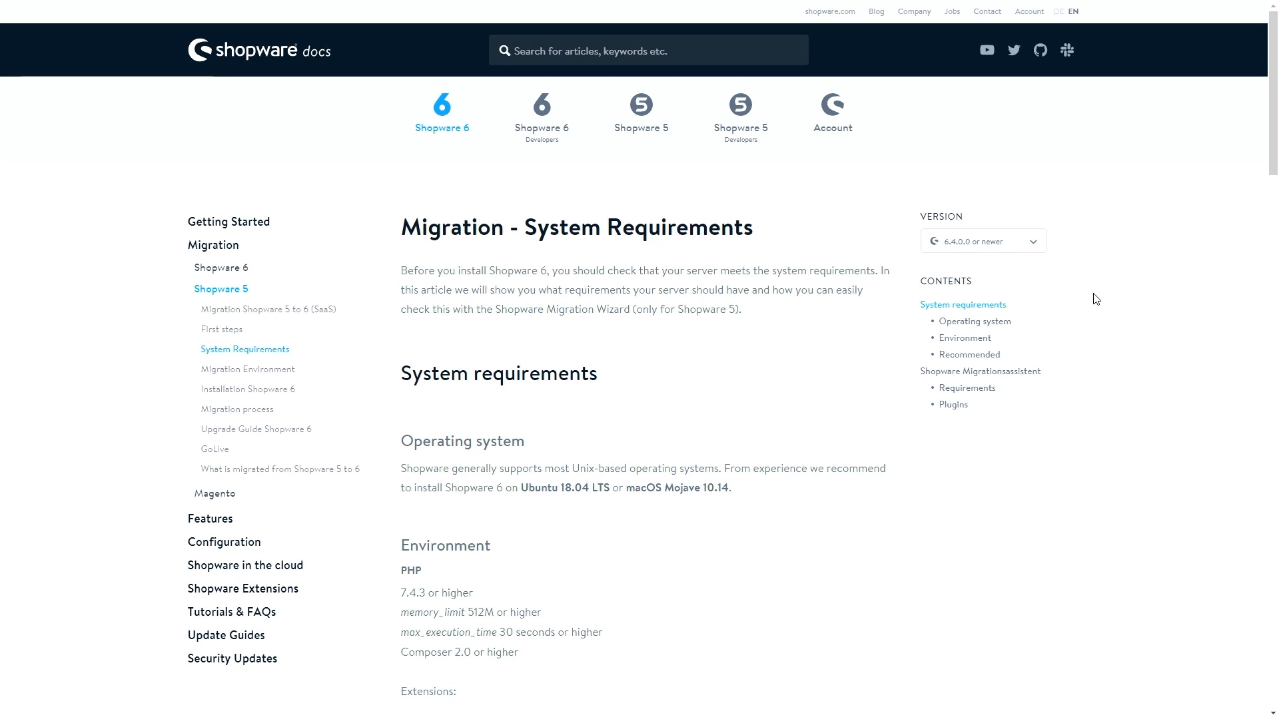
Review the Environment, SQL, JavaScript, Recommended and Shopware Migrationsassistent requirement sections
scroll(506, 333, down, 2)
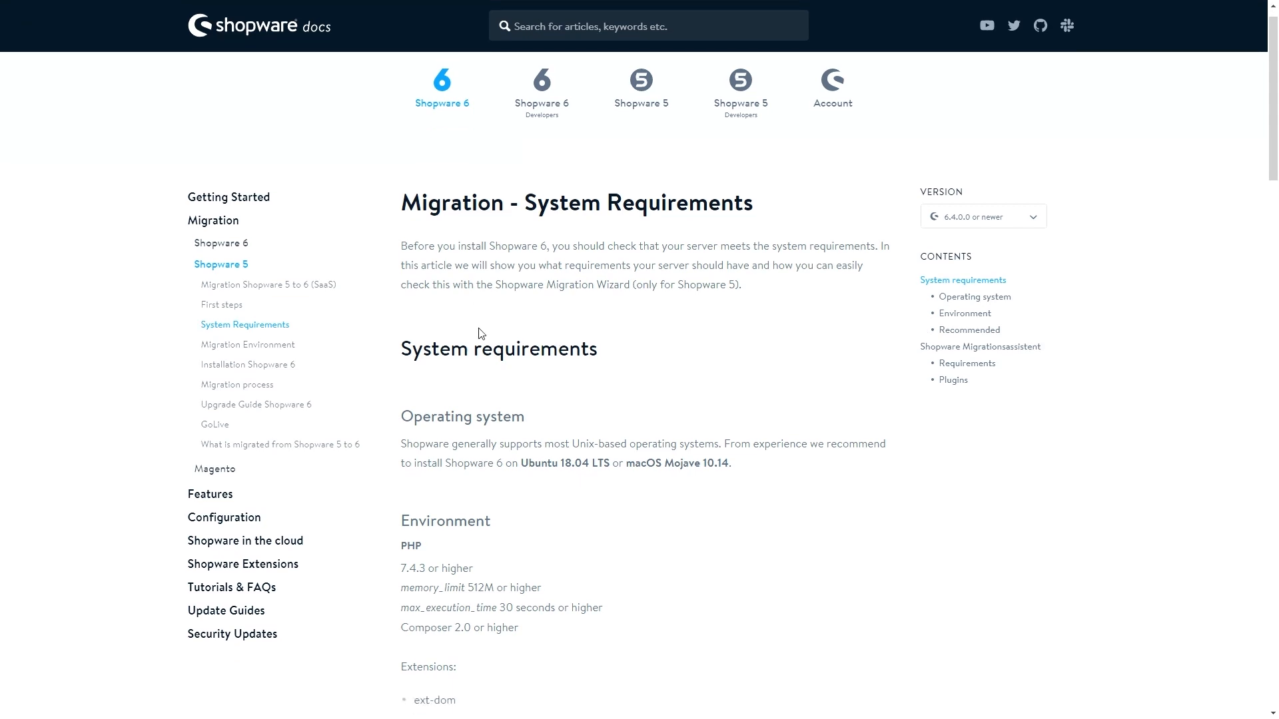
scroll(532, 326, down, 2)
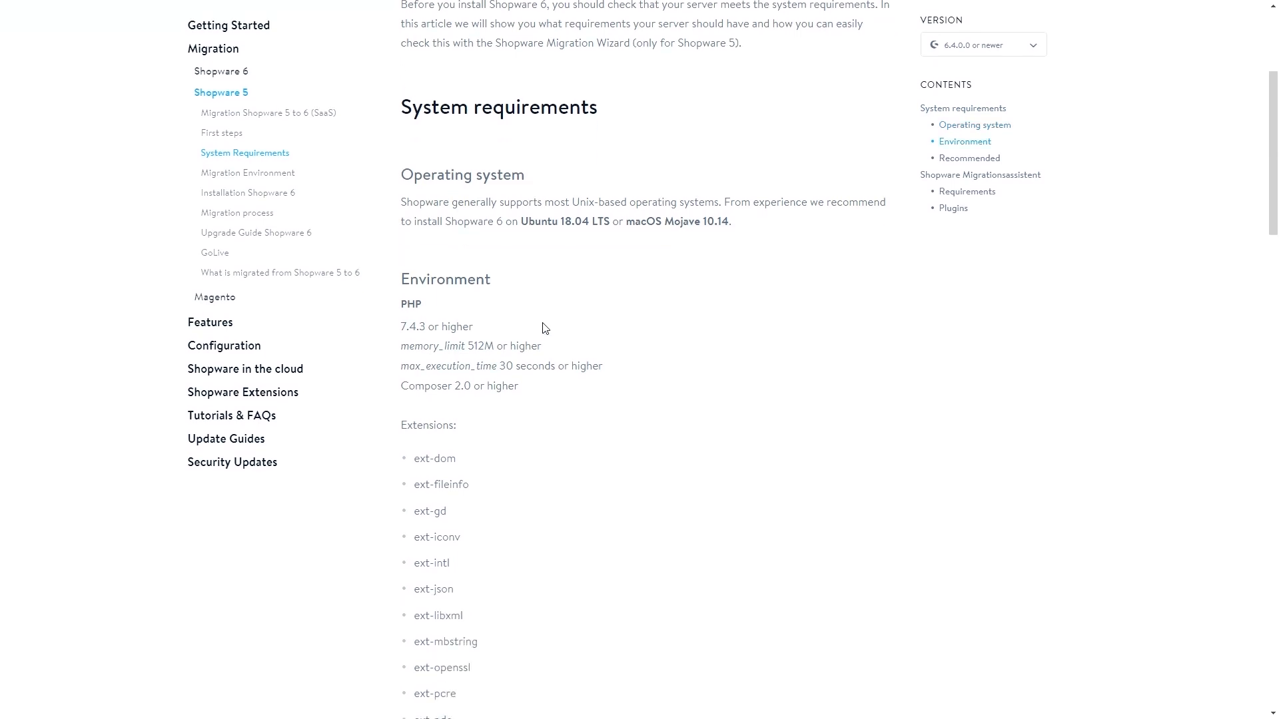
scroll(548, 251, down, 2)
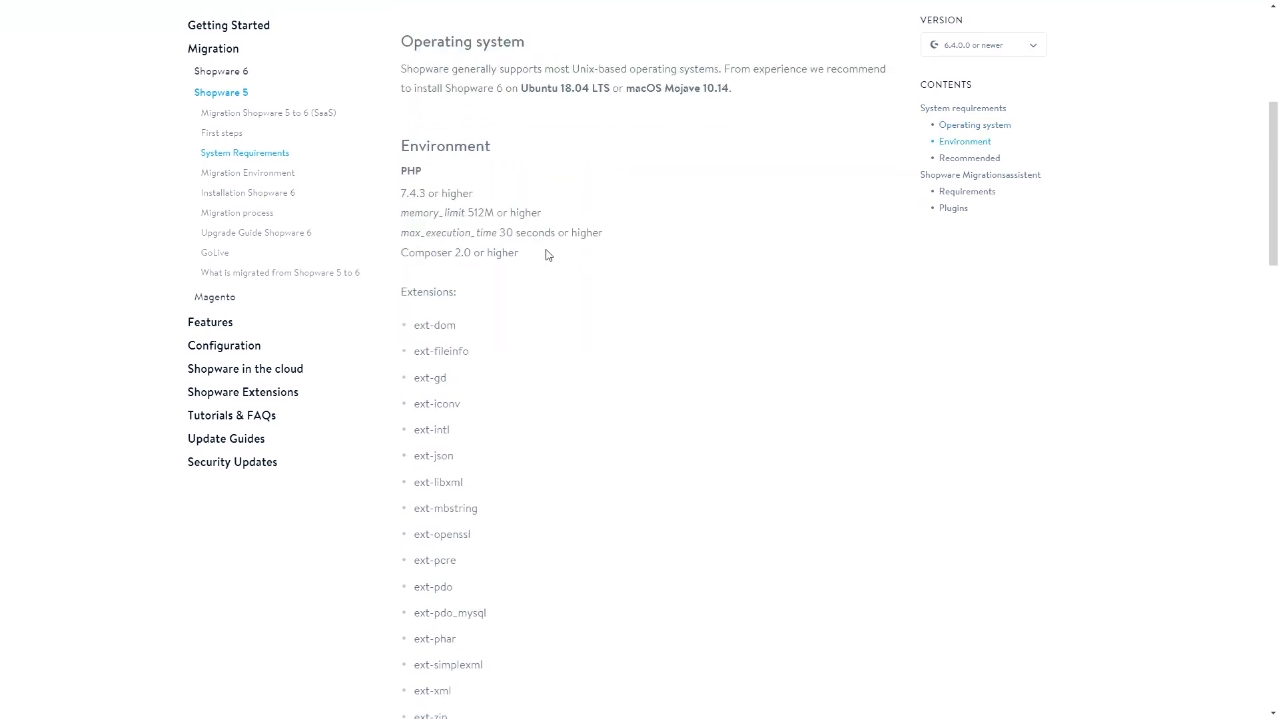
scroll(548, 253, down, 4)
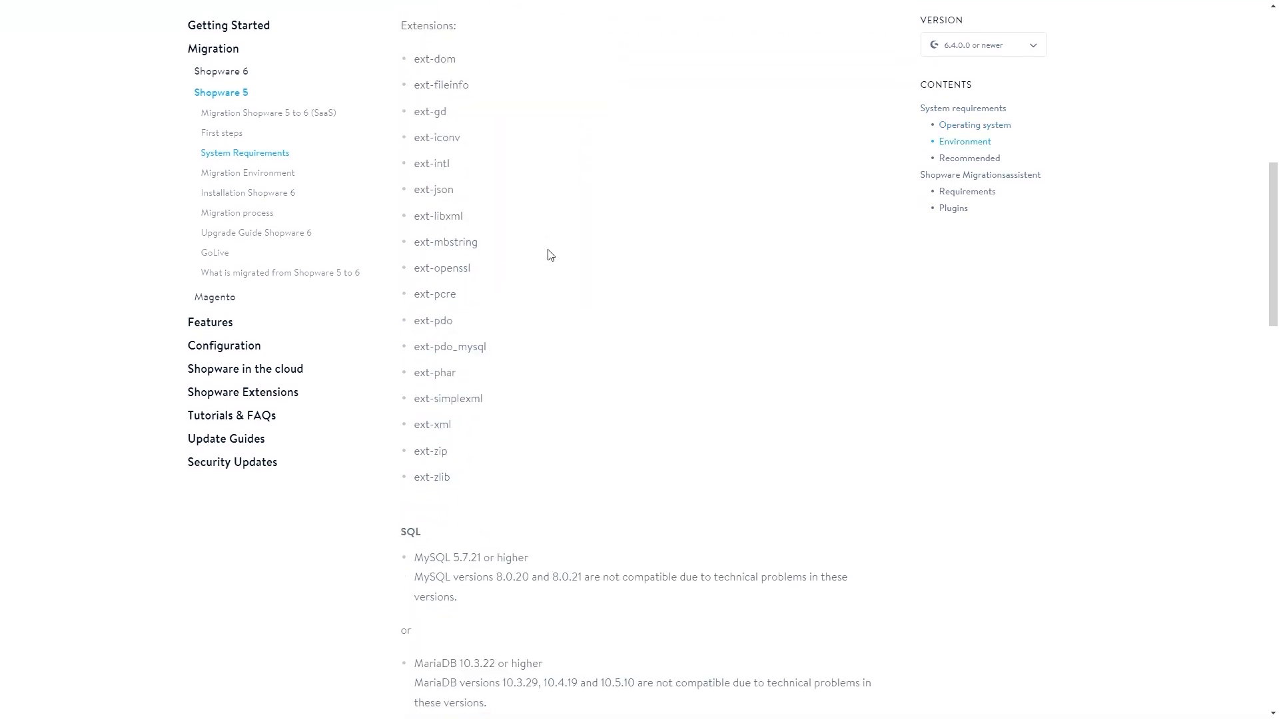
scroll(549, 255, down, 6)
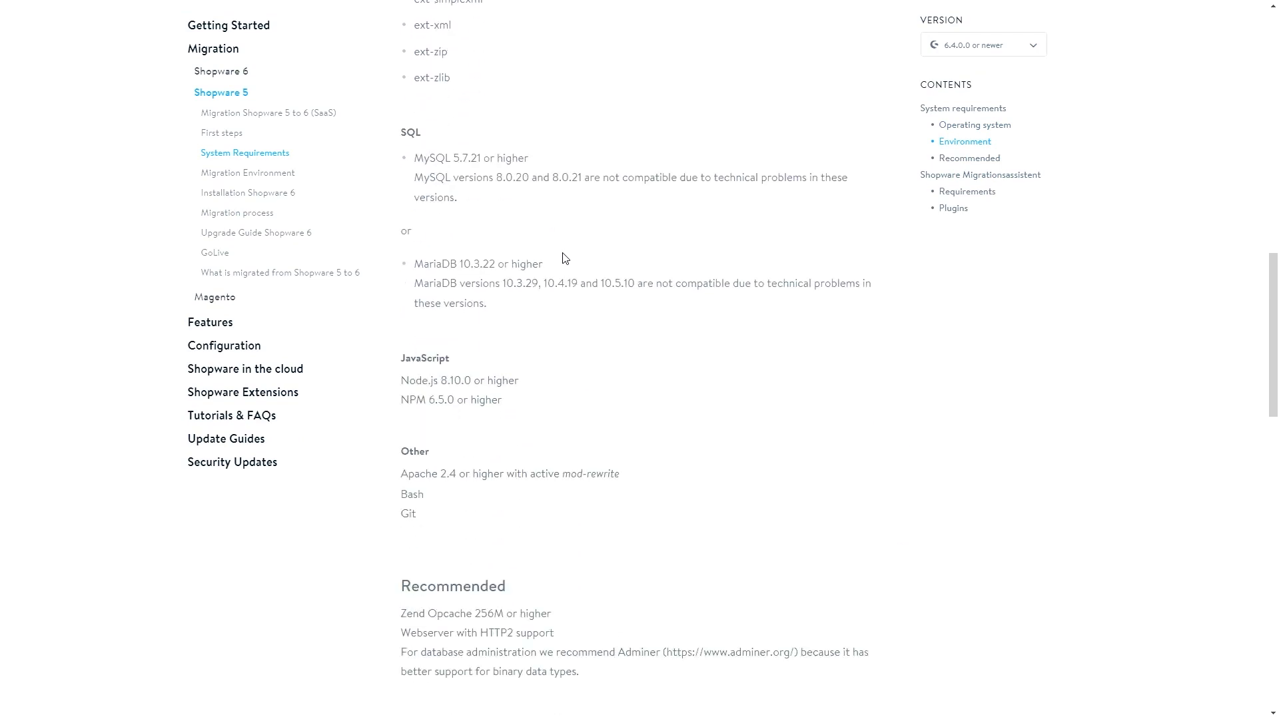
scroll(562, 257, down, 3)
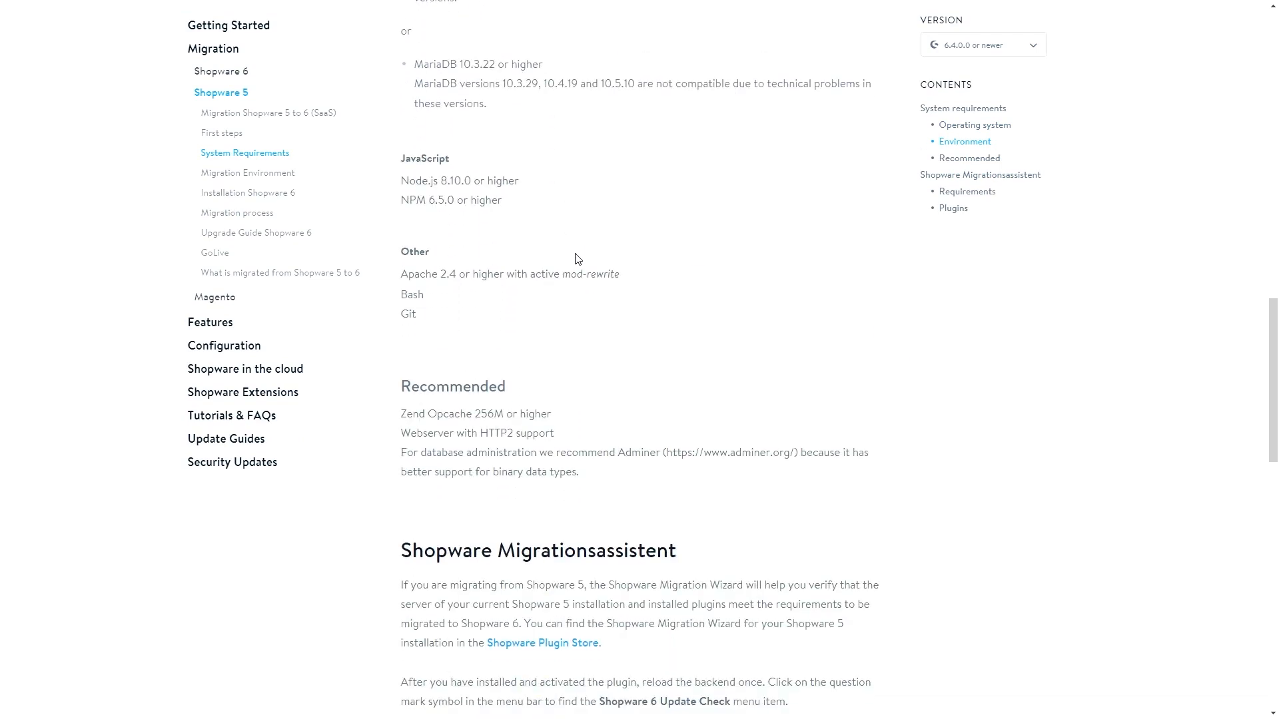
scroll(586, 264, down, 3)
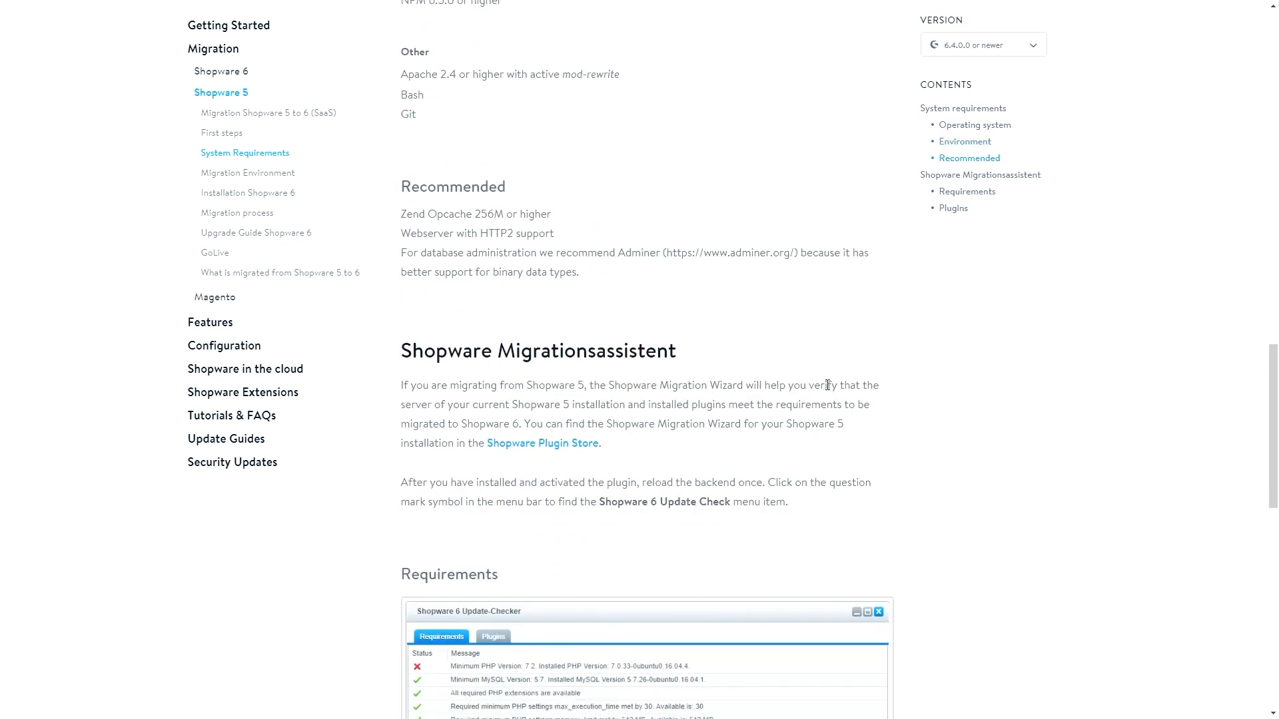
scroll(720, 366, down, 4)
scroll(865, 379, up, 6)
scroll(867, 385, up, 2)
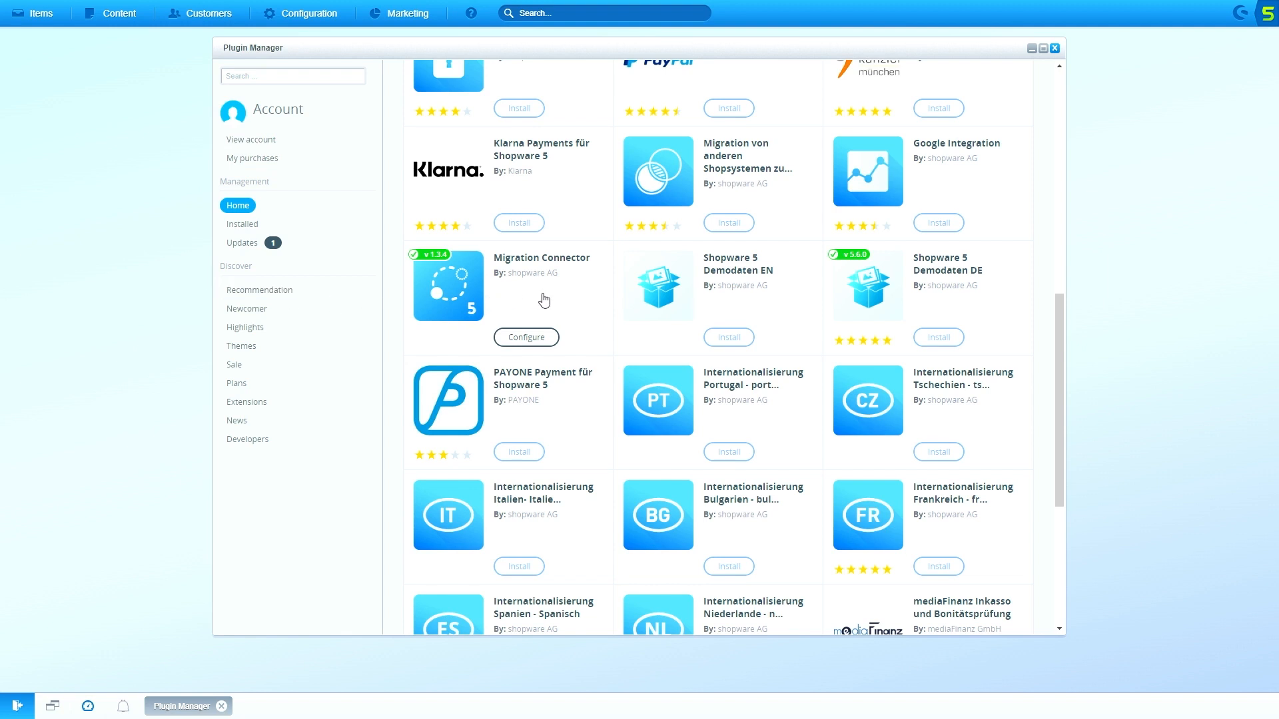
Open the Shopware 6 Update check from the question-mark help menu
click(471, 12)
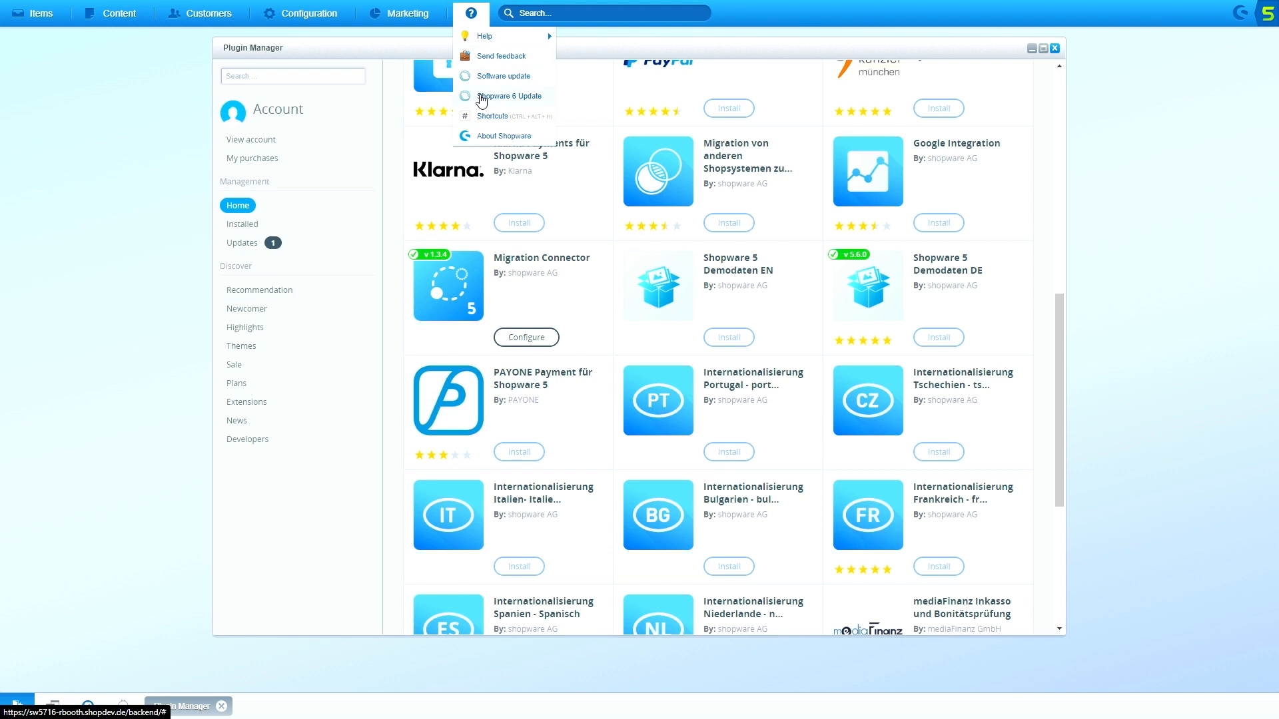
click(482, 98)
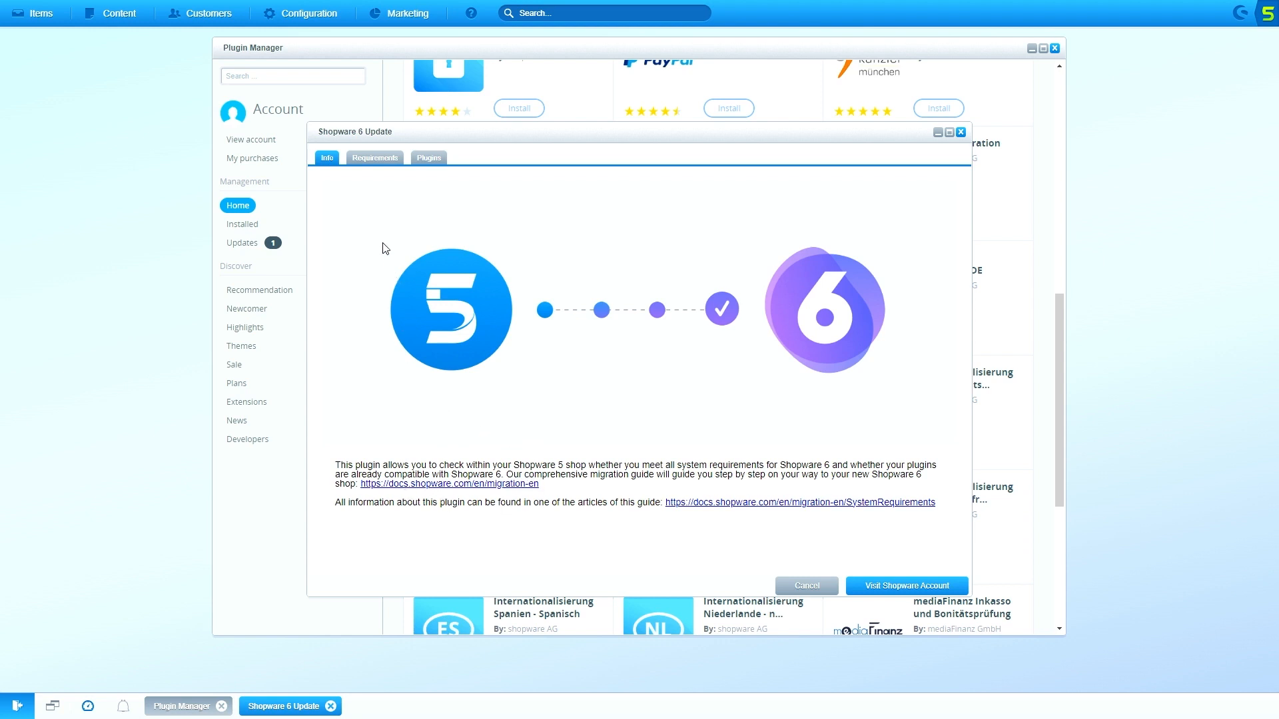
Confirm all six requirements pass, including PHP 8.0.22 and MySQL 8.0.31, then view plugin compatibility
click(368, 160)
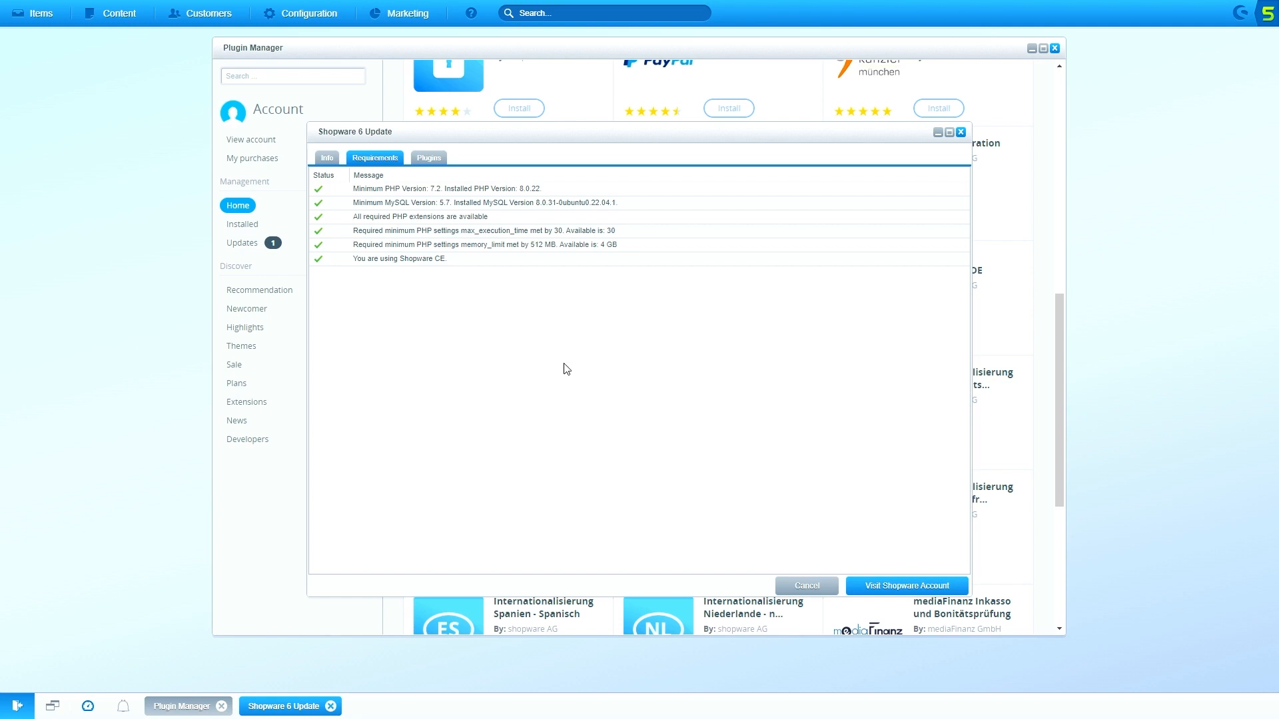
click(436, 159)
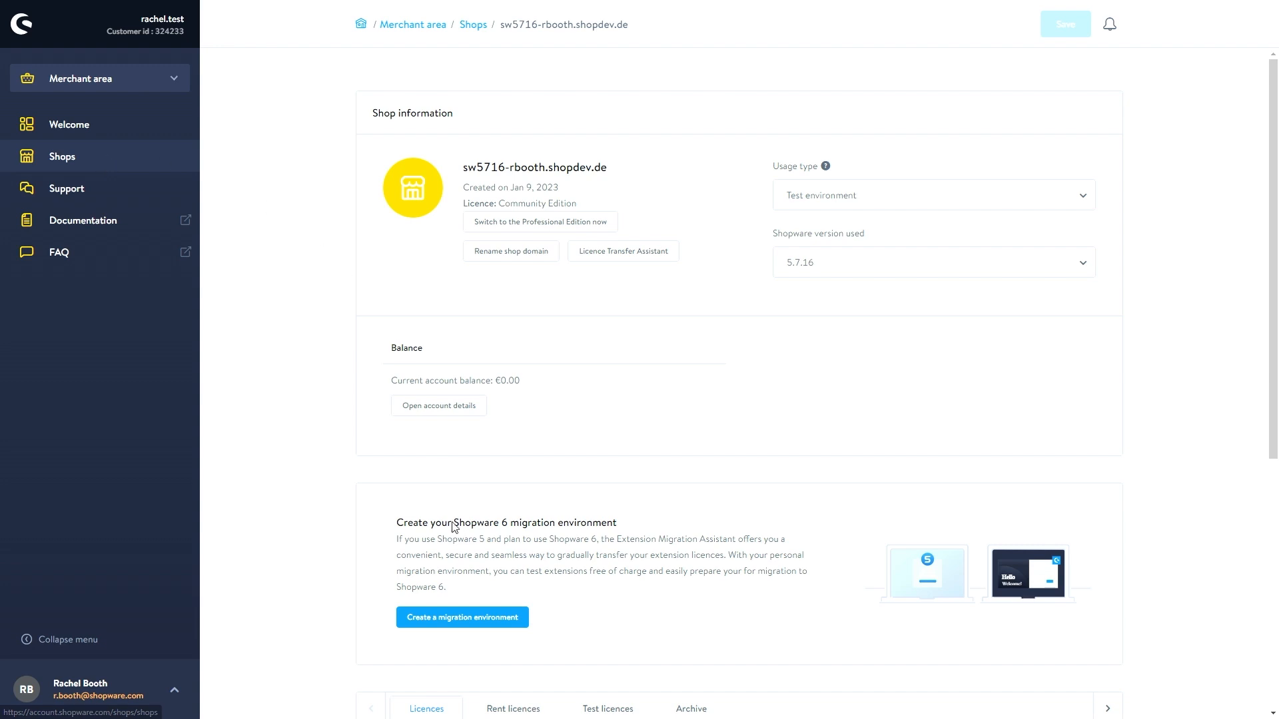
Open the Create migration environment dialog for the sw5716 shop
click(465, 620)
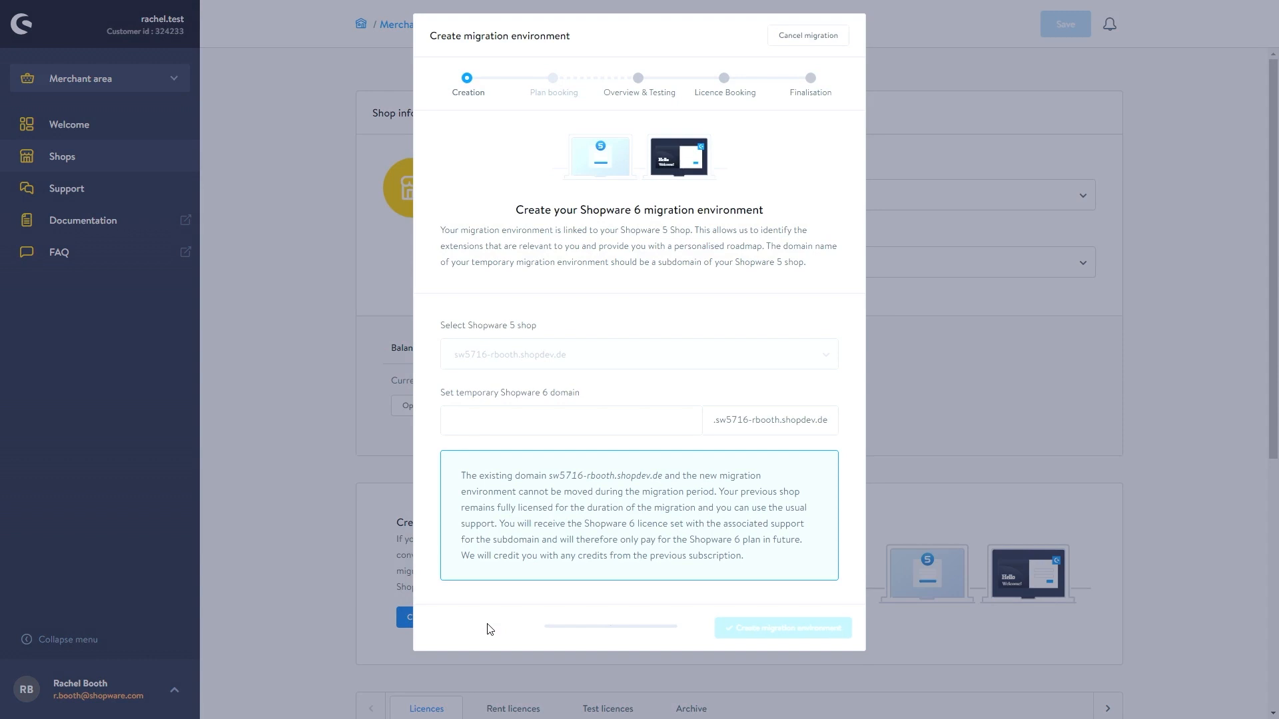
Create the migration environment with temporary Shopware 6 subdomain sw6
click(473, 417)
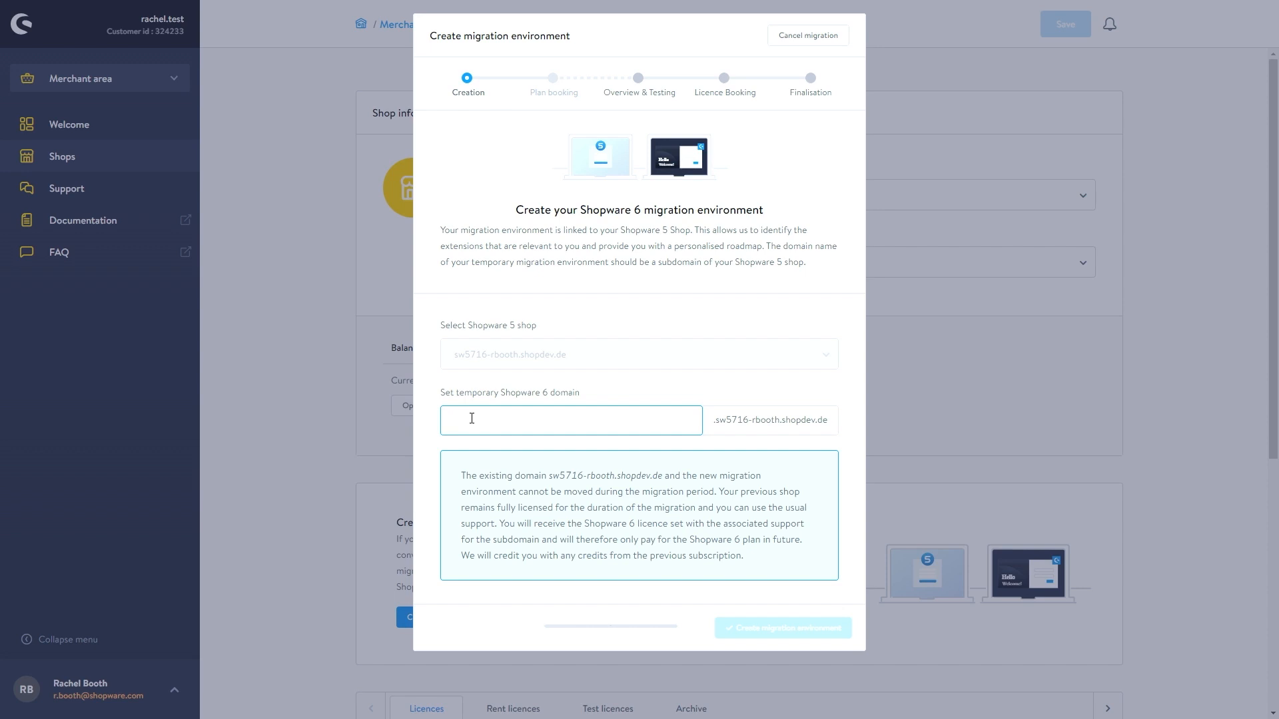
text(sw)
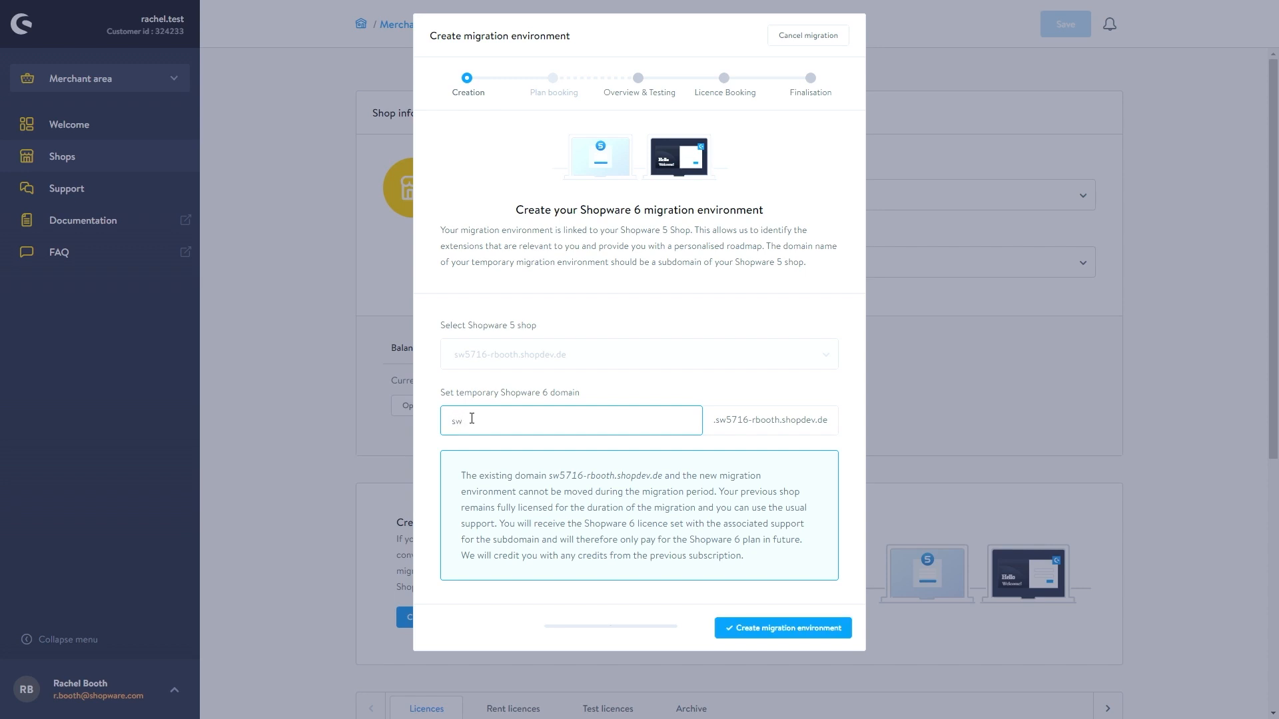
text(6)
click(762, 635)
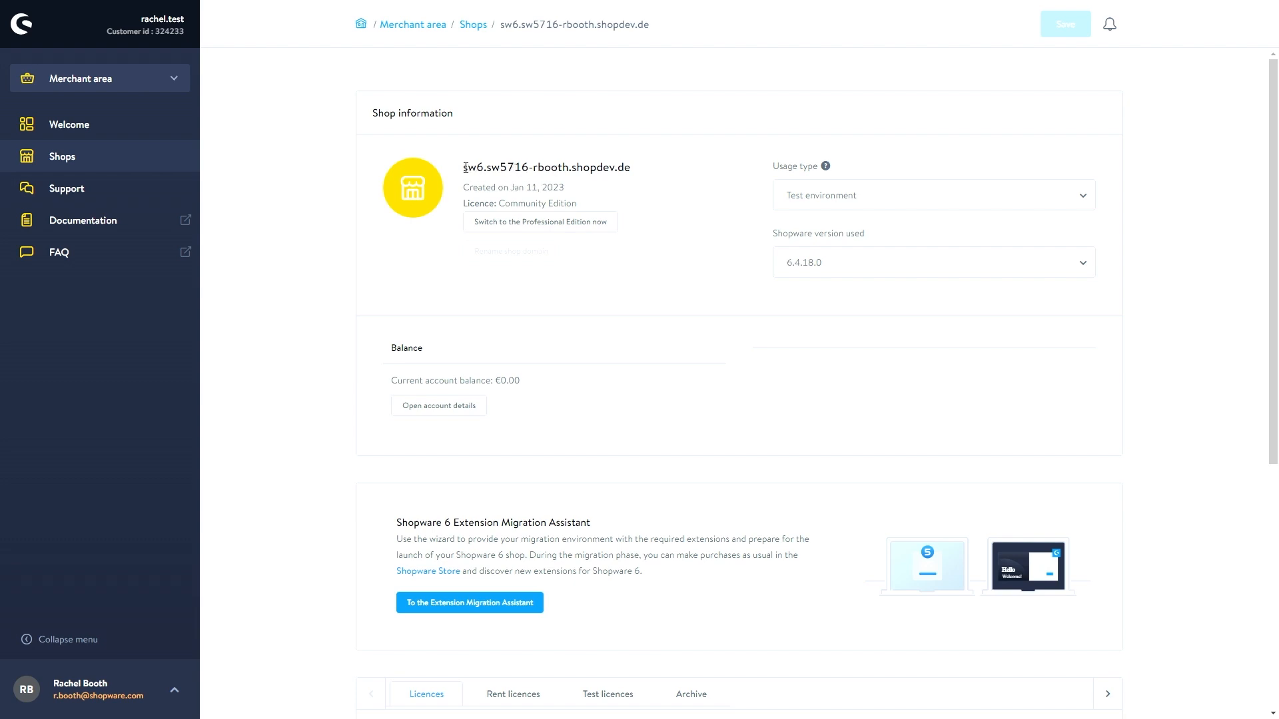
drag(464, 168, 488, 167)
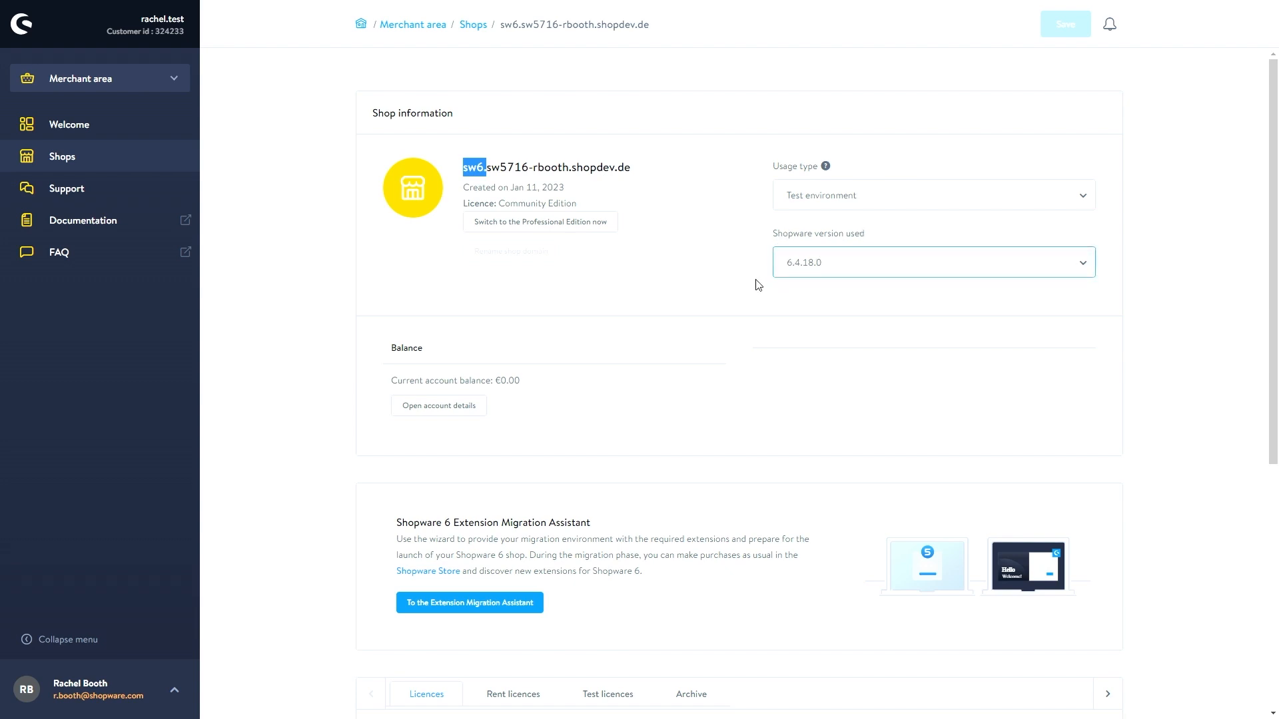
click(713, 253)
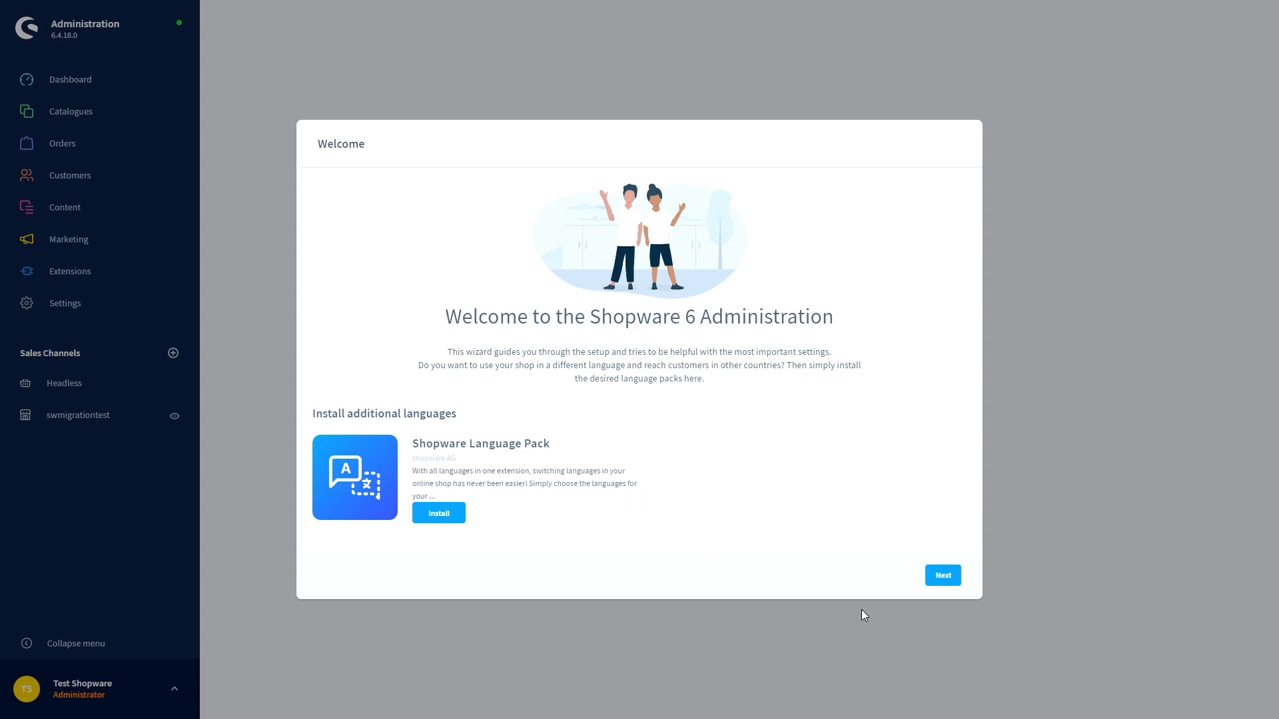
Move to the data import step, install the Migration Assistant, and continue to default values
click(927, 577)
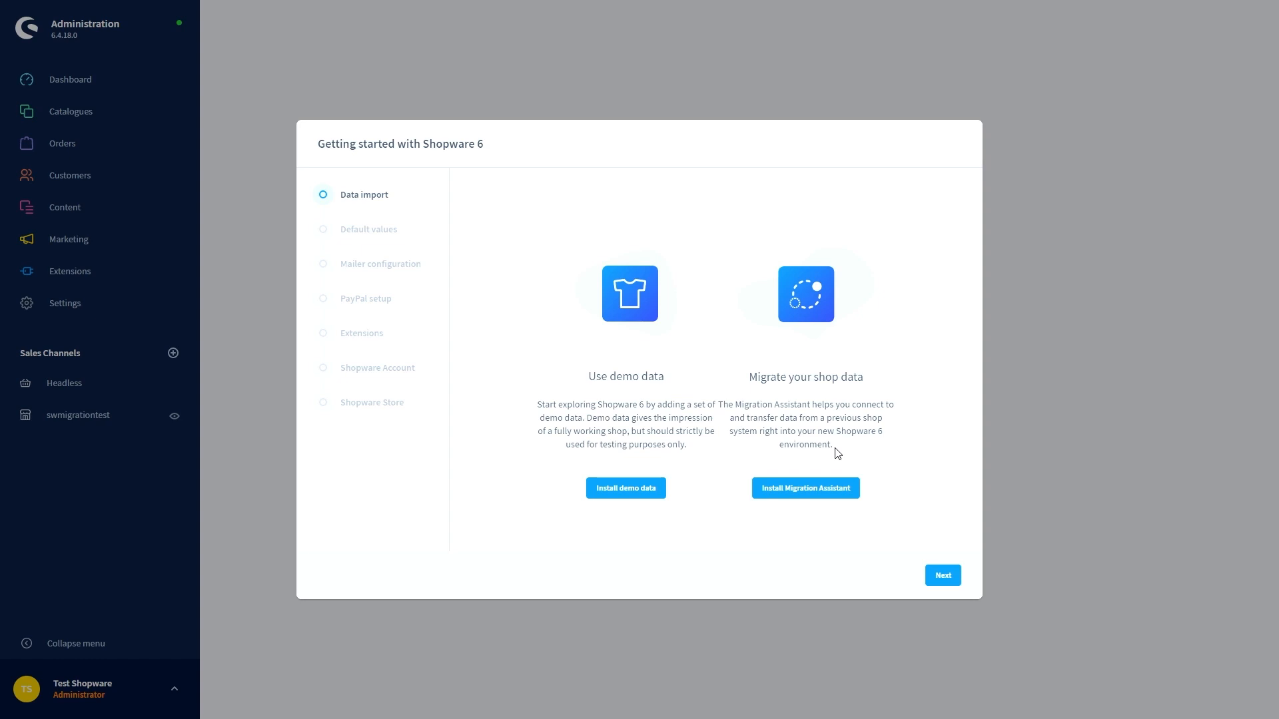
click(831, 492)
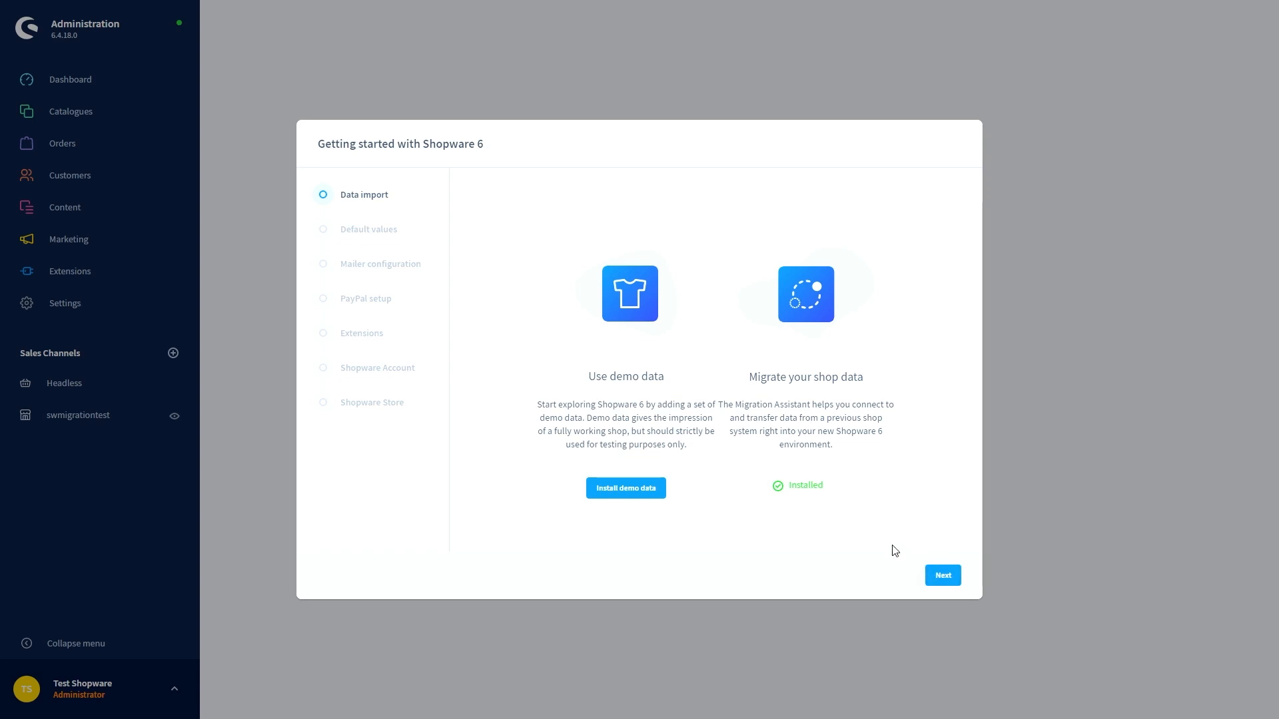
click(939, 577)
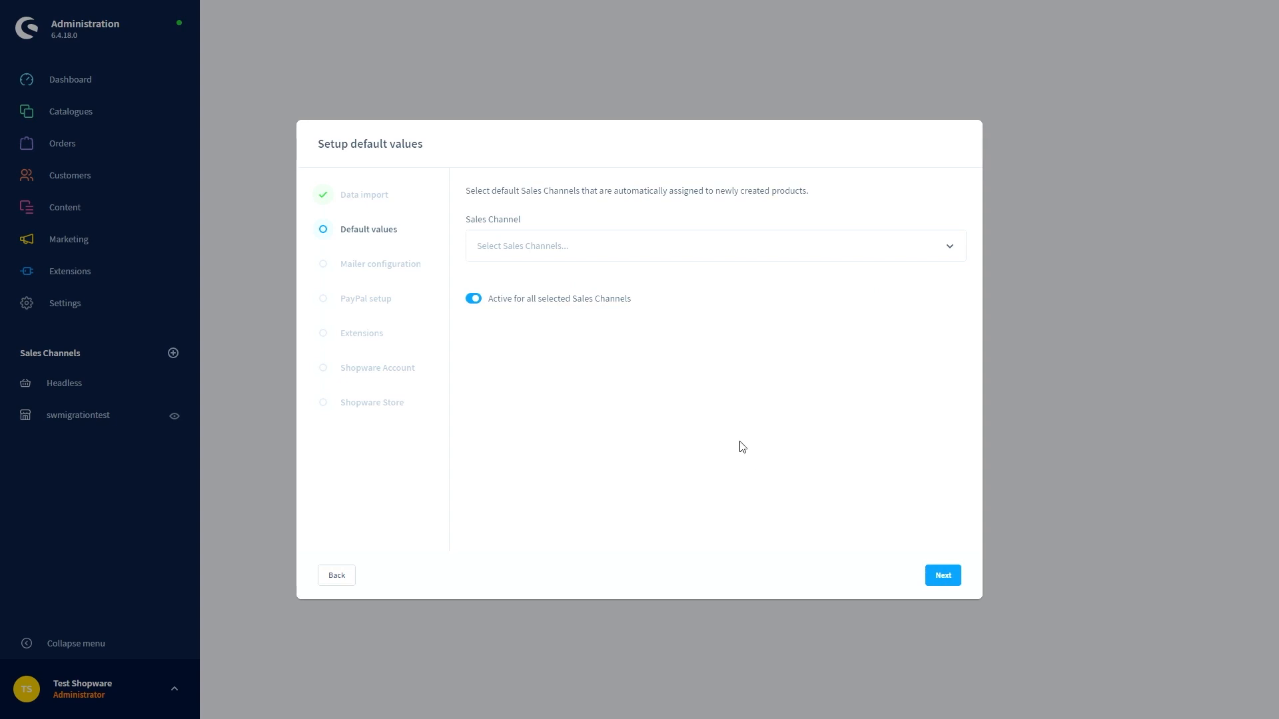
Leave the default sales channel unset and skip the mailer, PayPal and extension steps
click(560, 257)
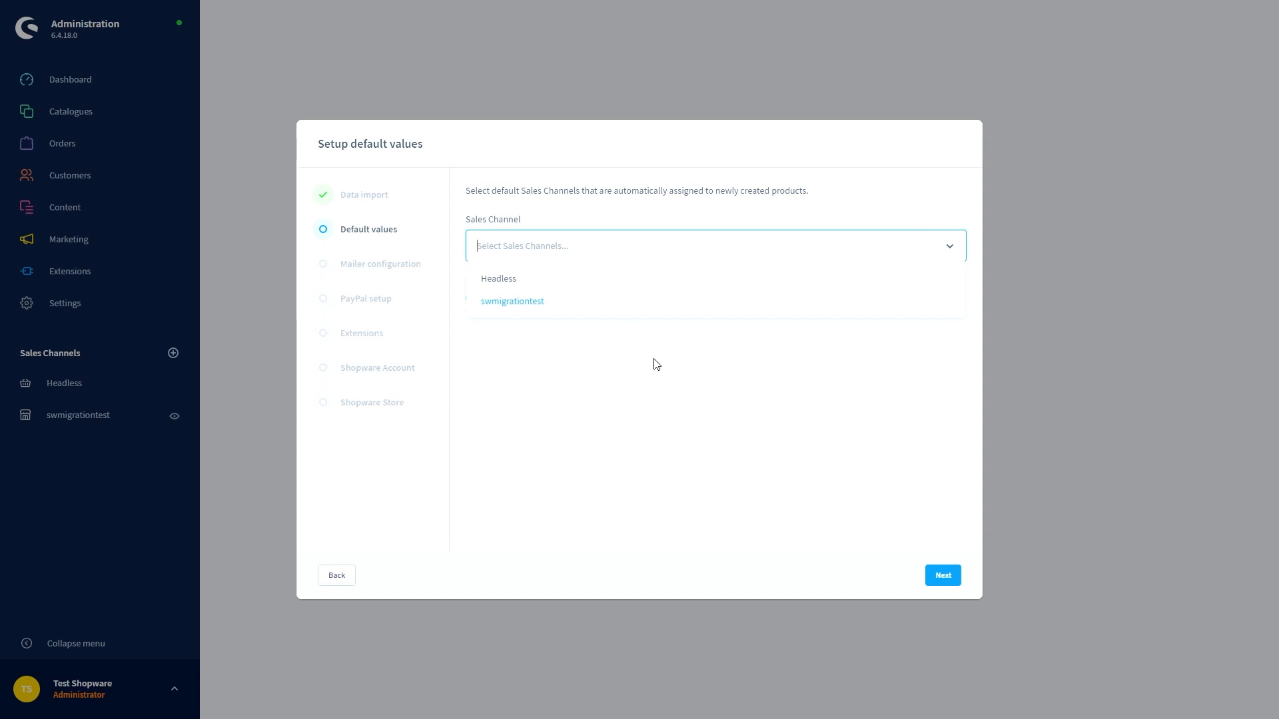
click(654, 363)
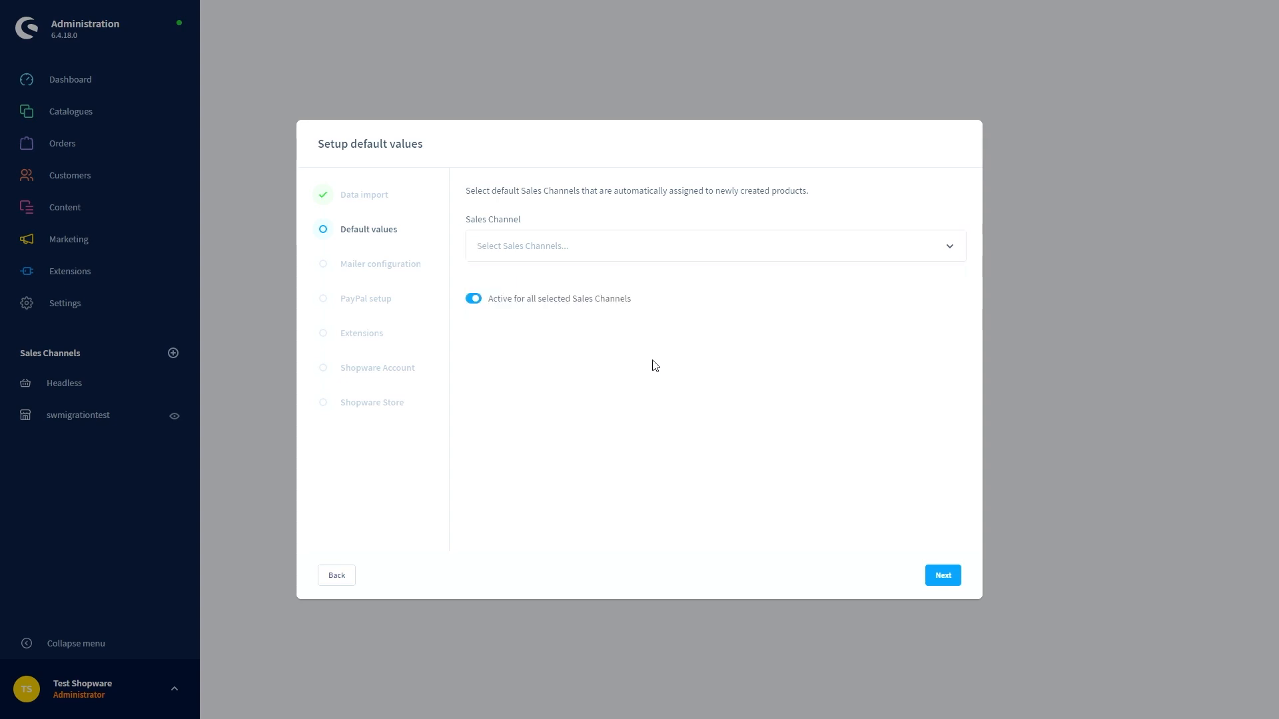
click(939, 575)
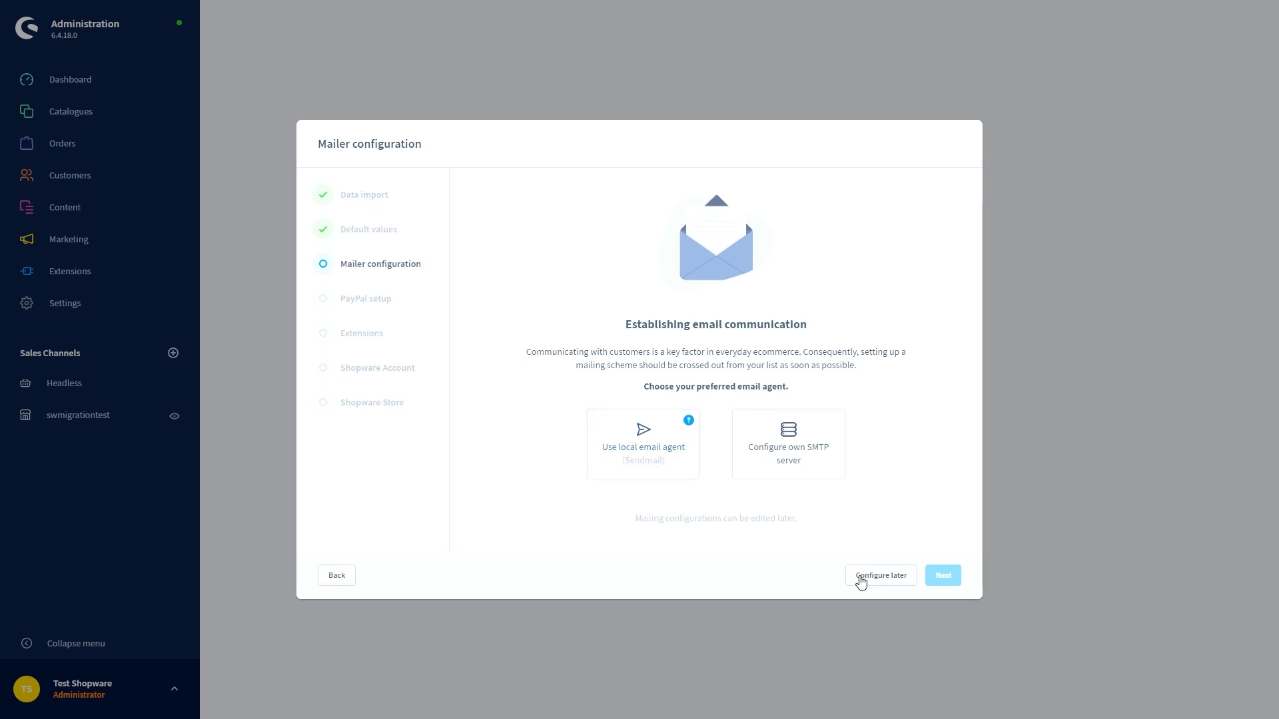
click(863, 577)
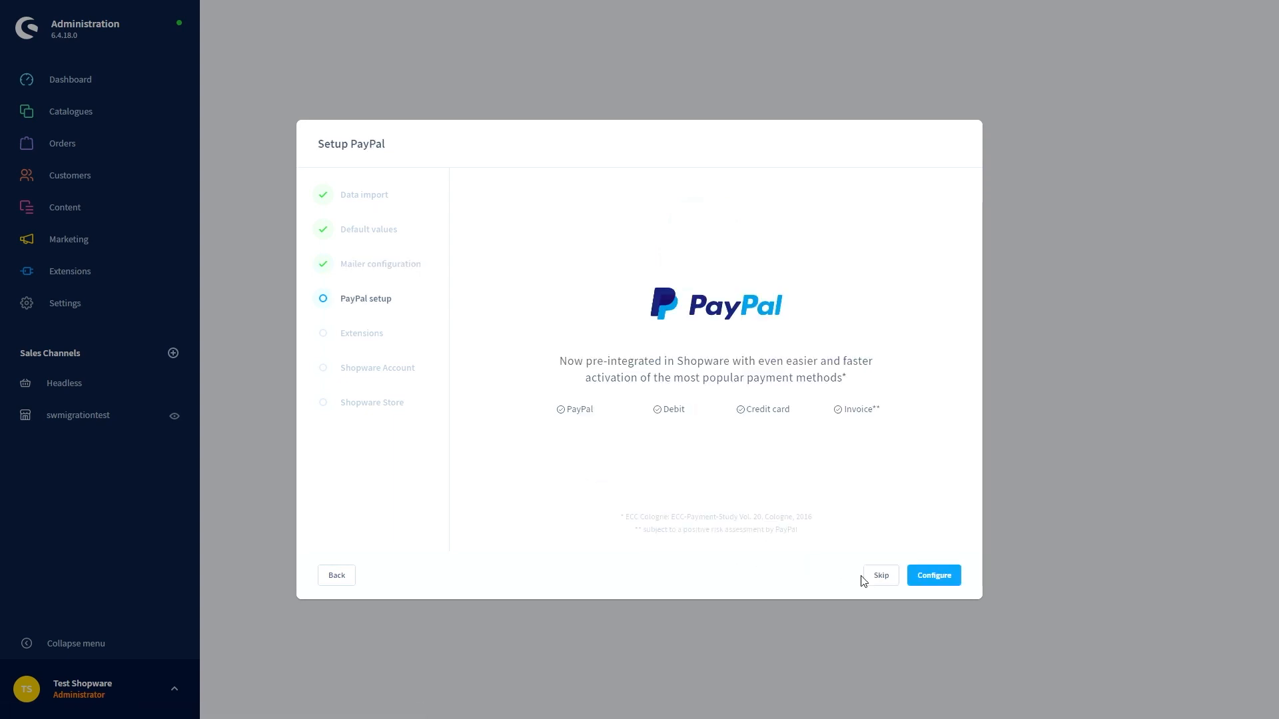
click(867, 577)
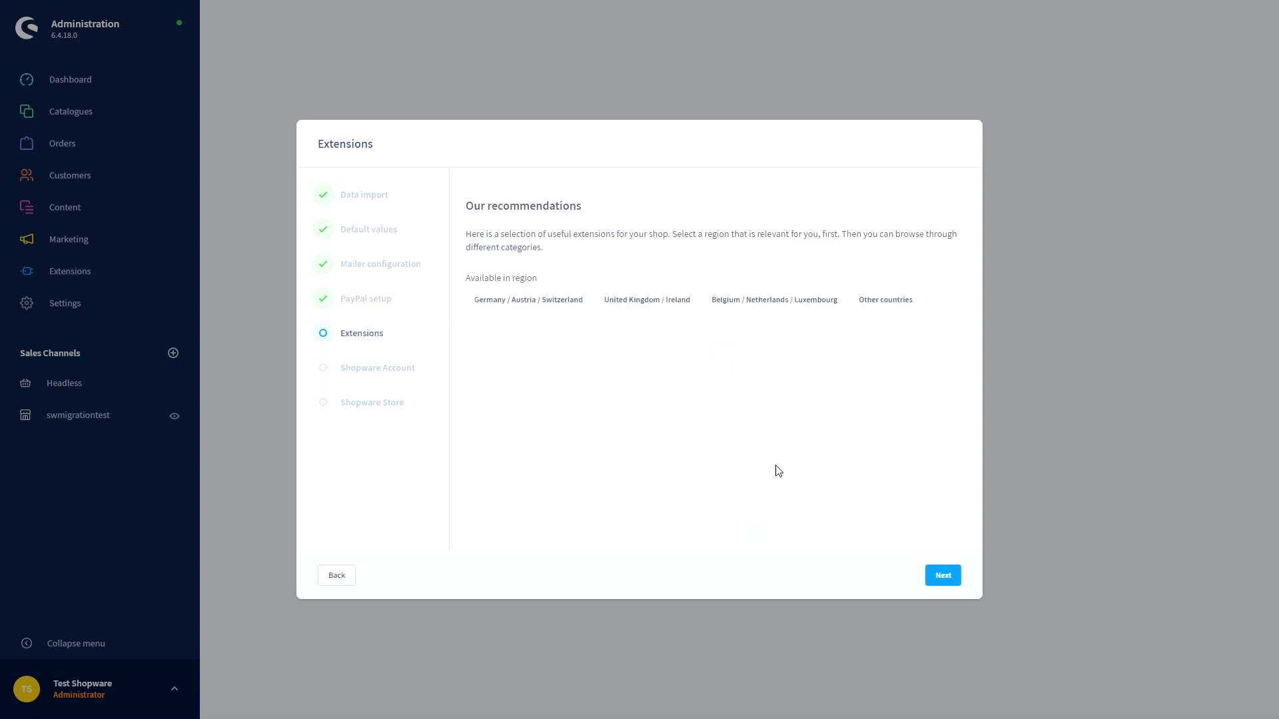
click(947, 581)
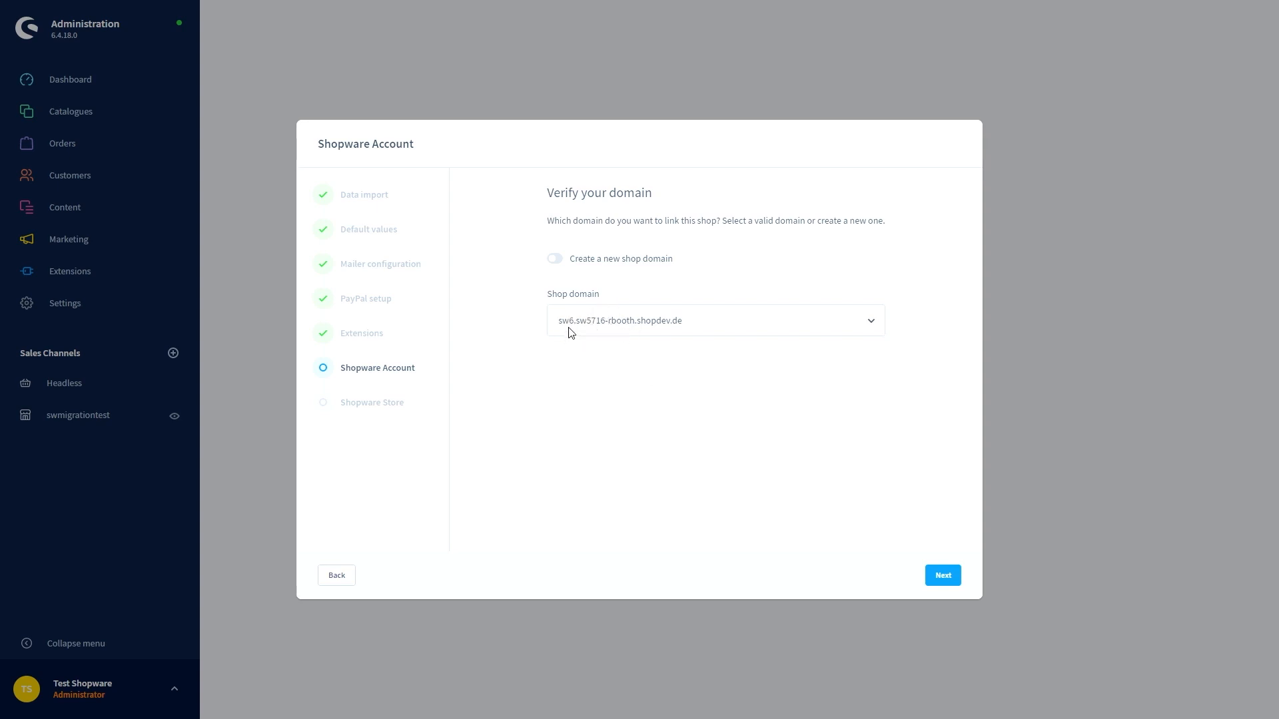
Confirm the shop domain, activate the Shopware Store, and finish the setup wizard
click(943, 577)
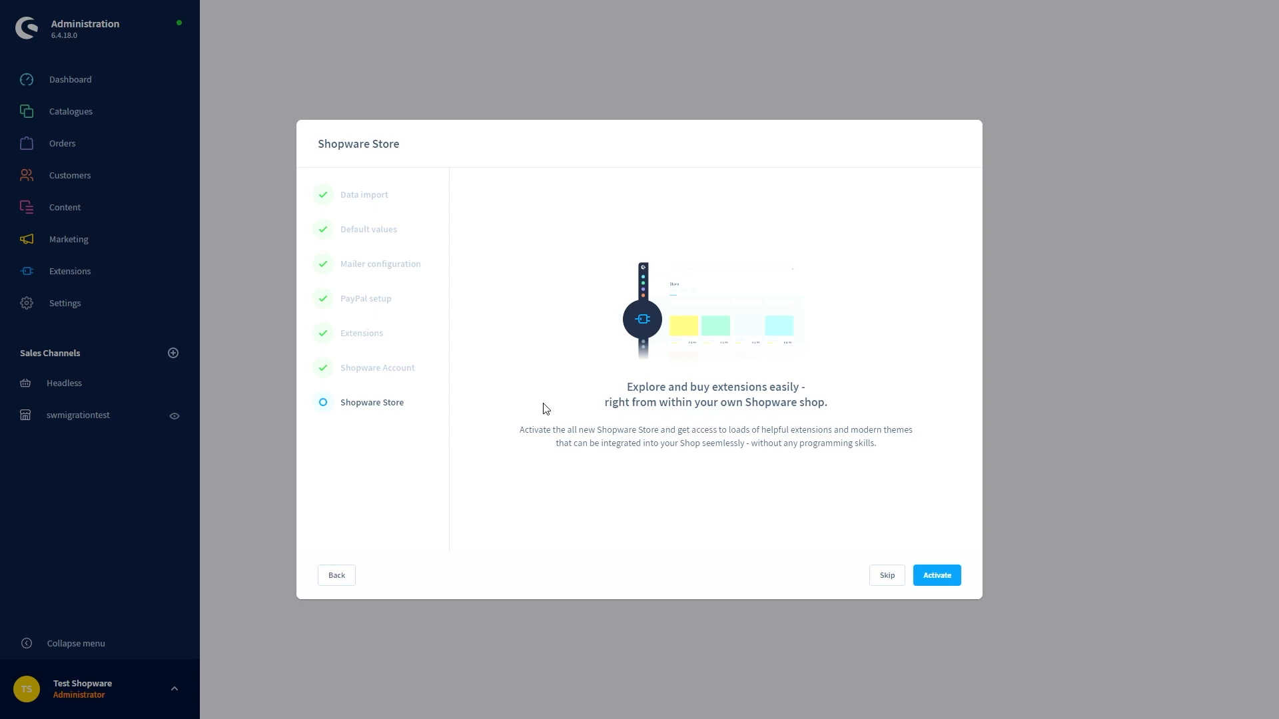
click(935, 579)
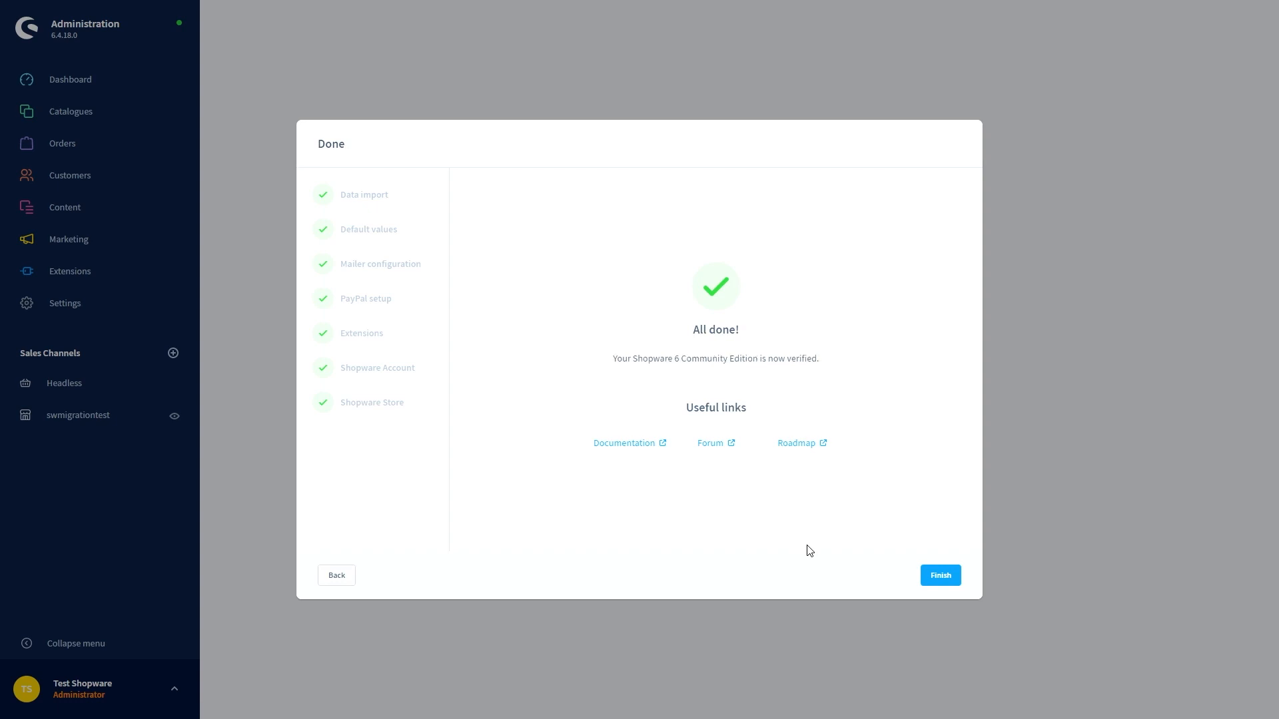
click(939, 578)
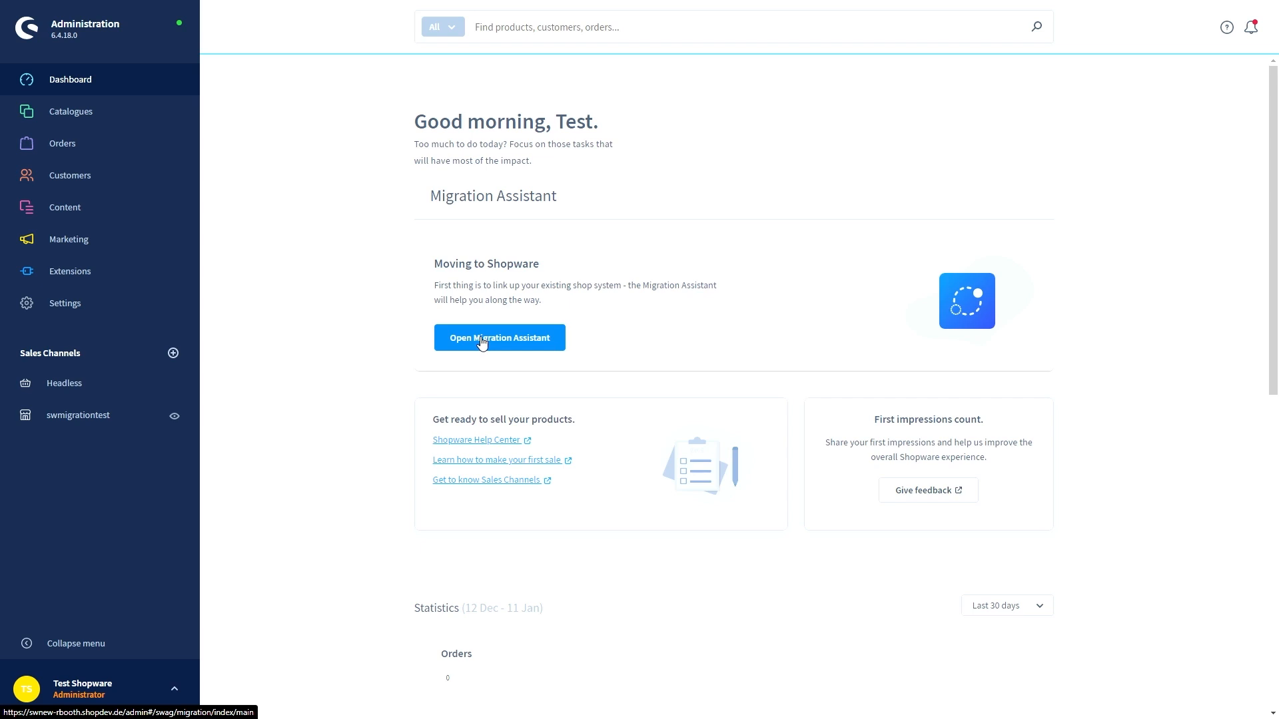
click(160, 304)
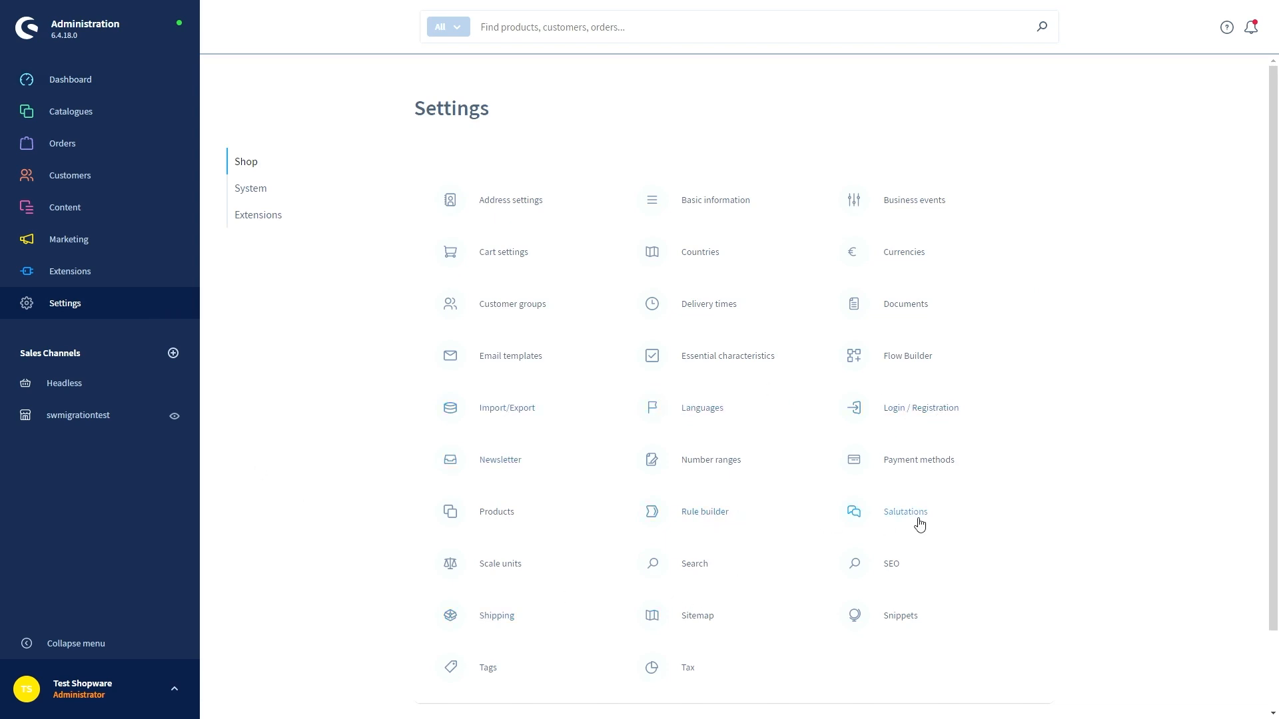
click(916, 463)
scroll(358, 333, down, 7)
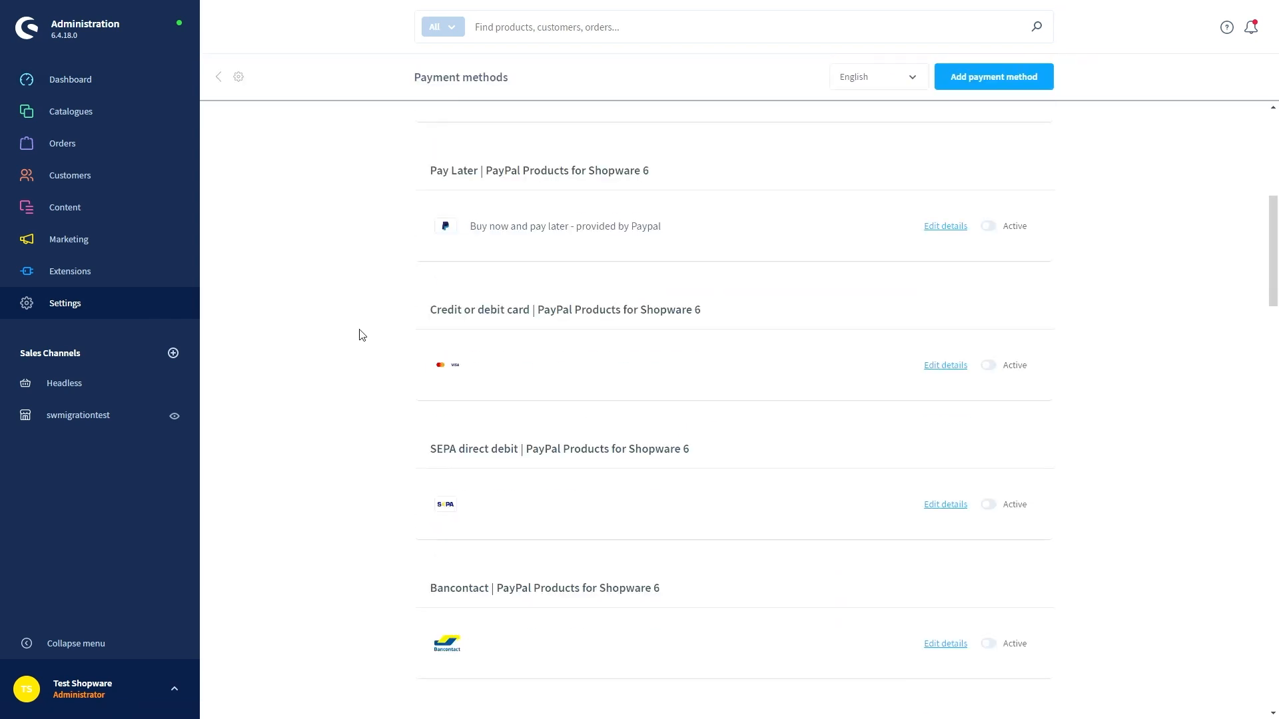
scroll(359, 336, down, 12)
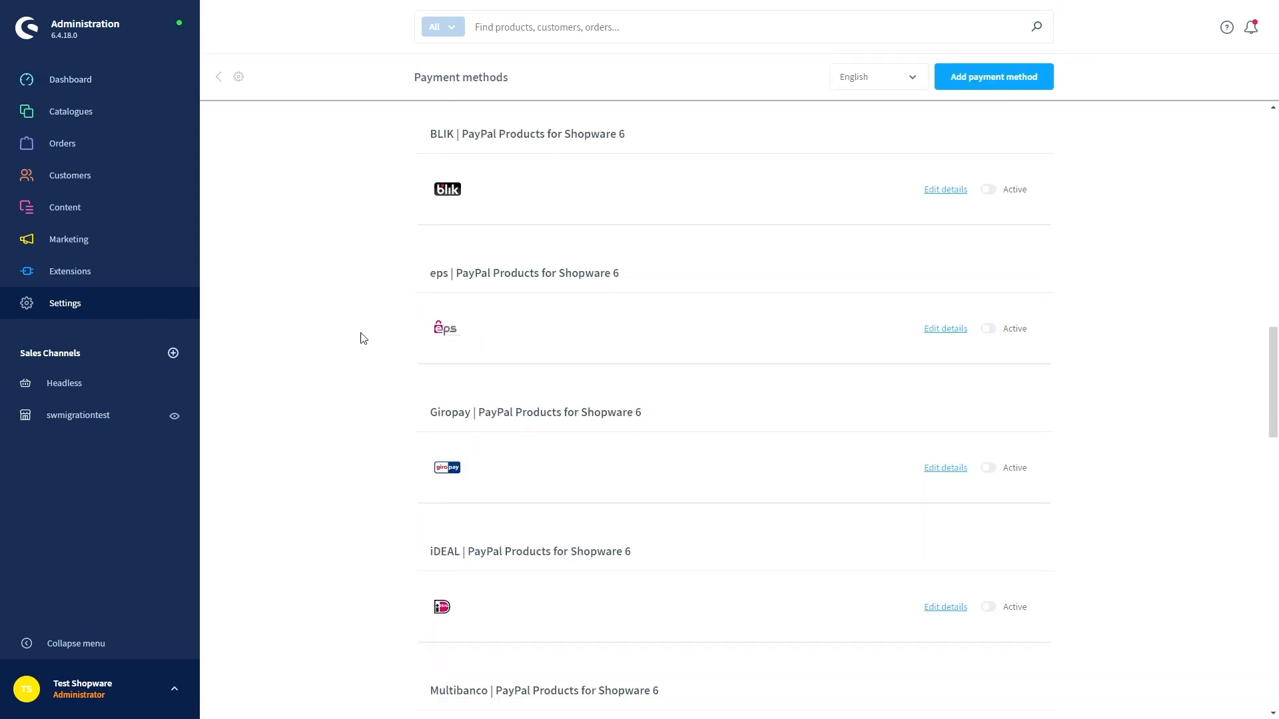
scroll(363, 338, down, 9)
scroll(363, 345, down, 10)
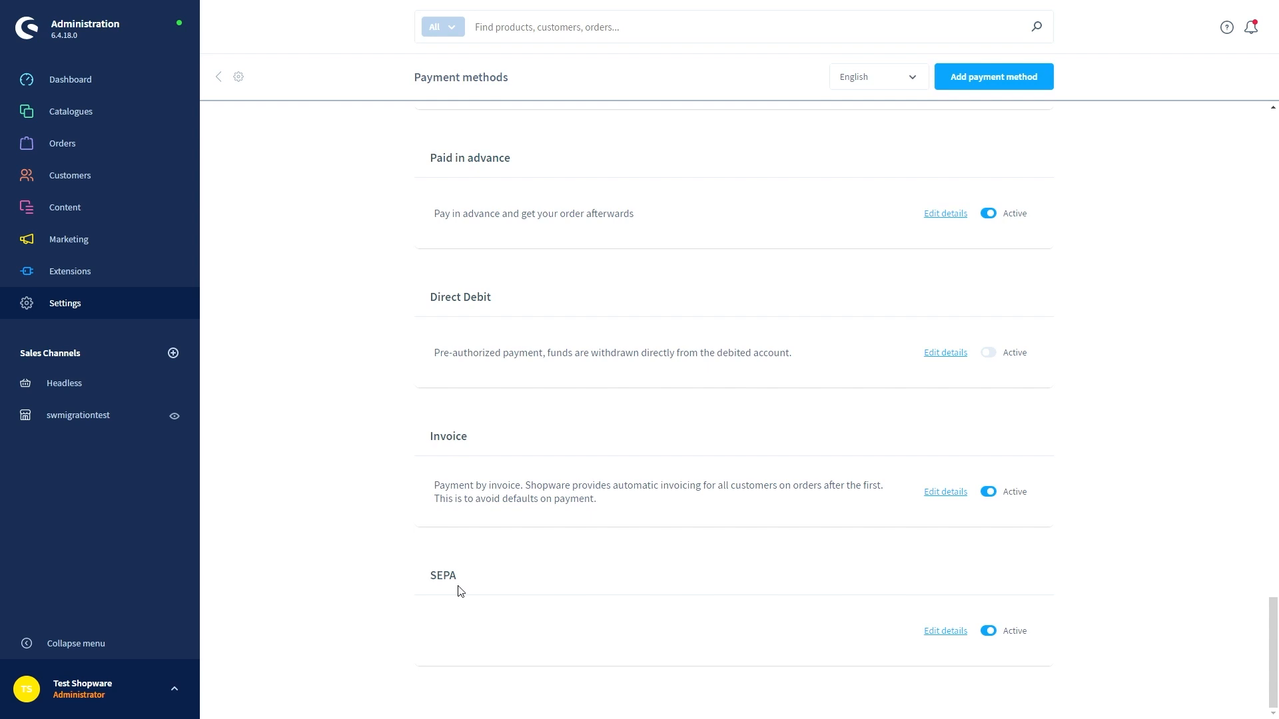
click(143, 303)
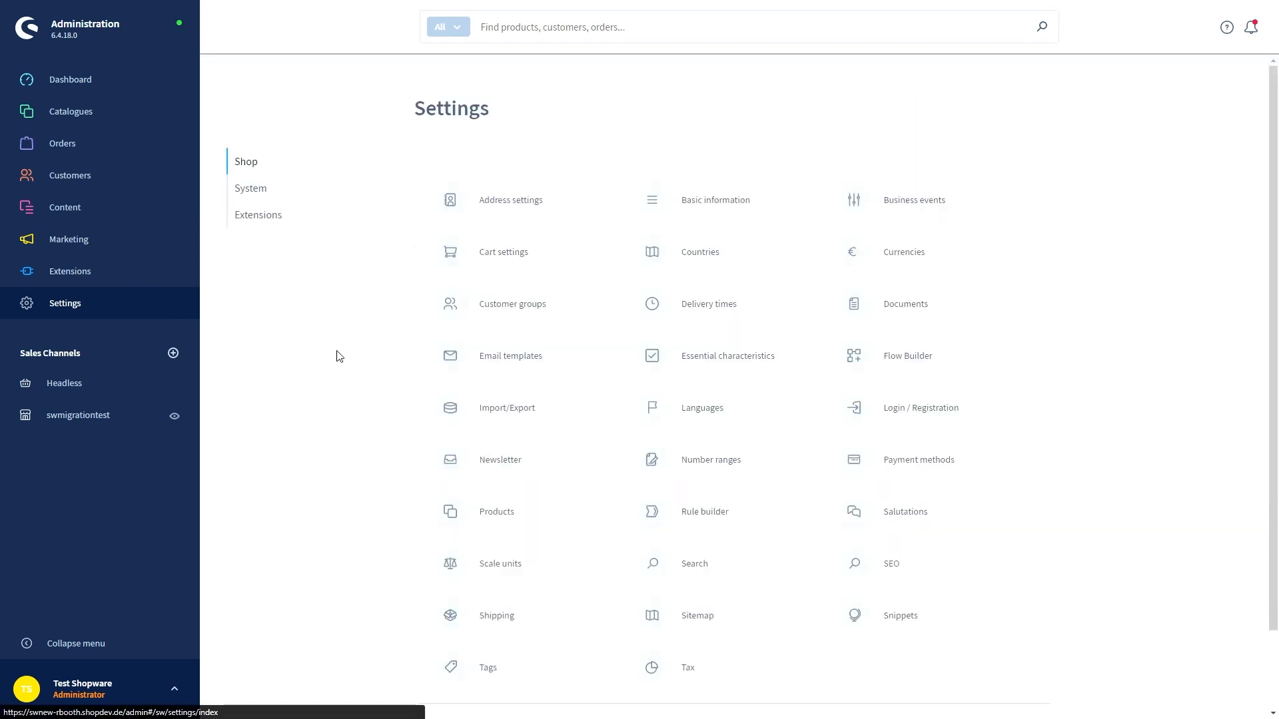
click(505, 617)
click(161, 317)
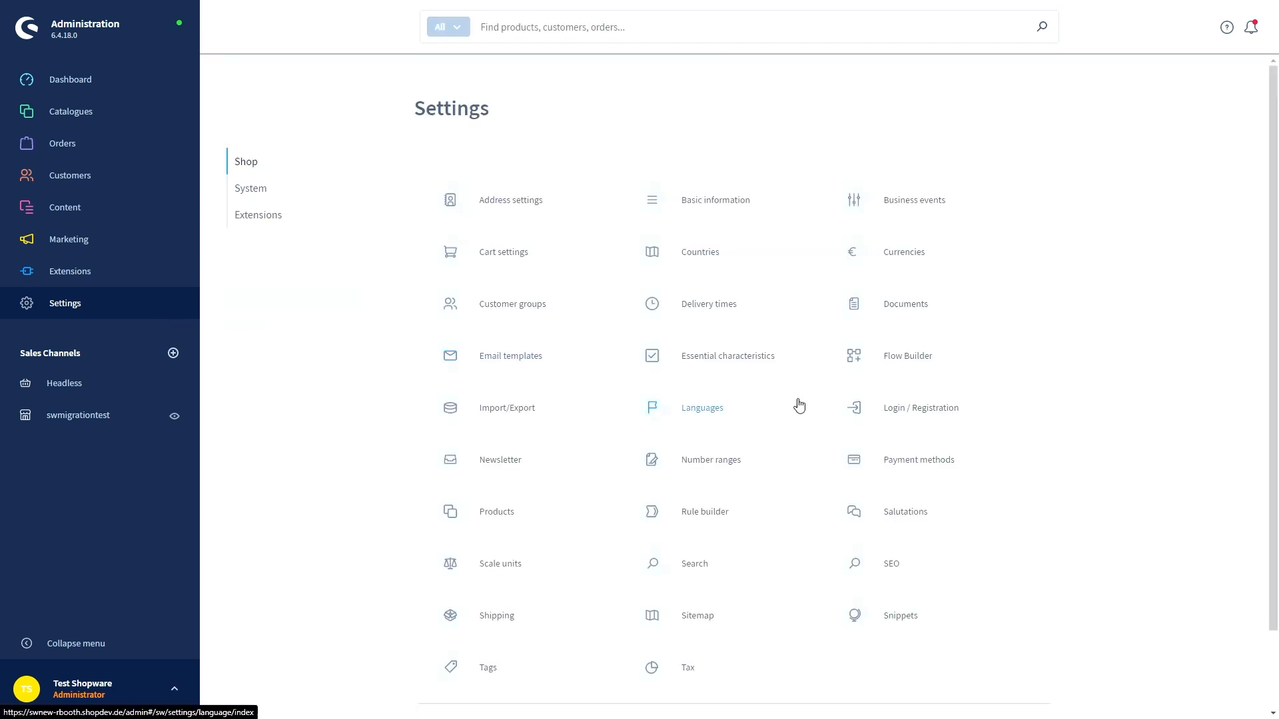
click(889, 257)
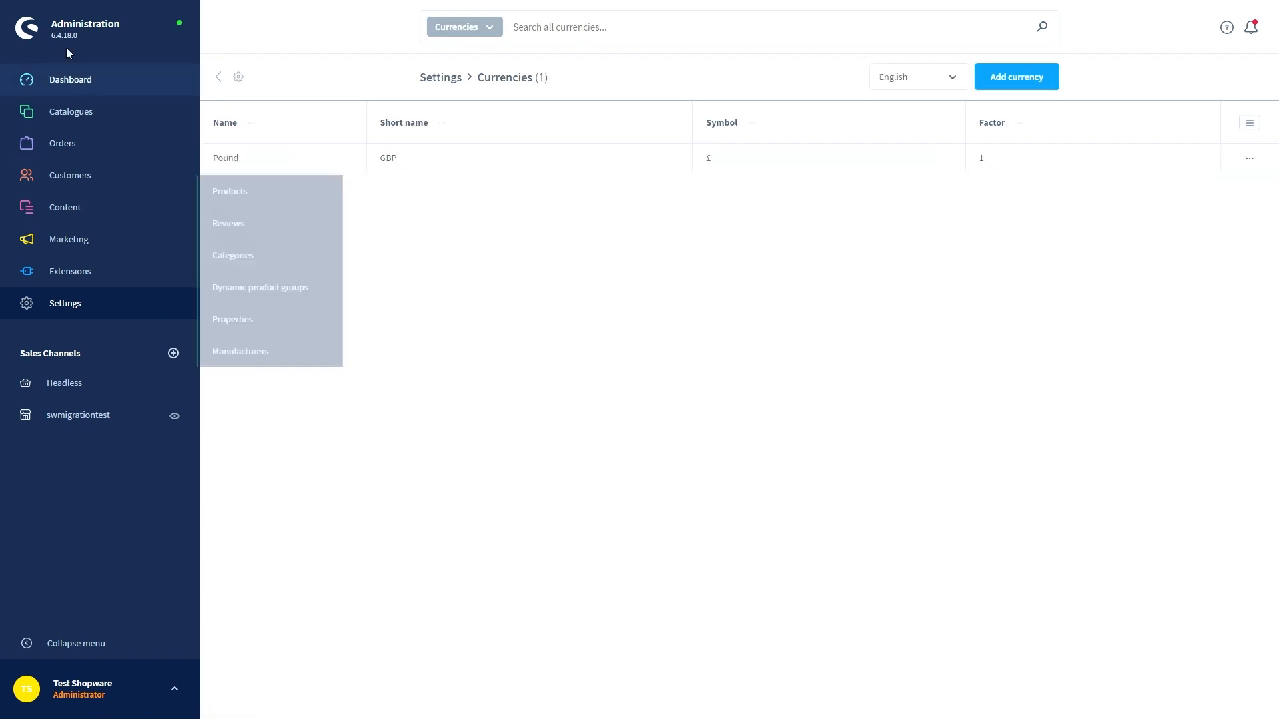
click(78, 82)
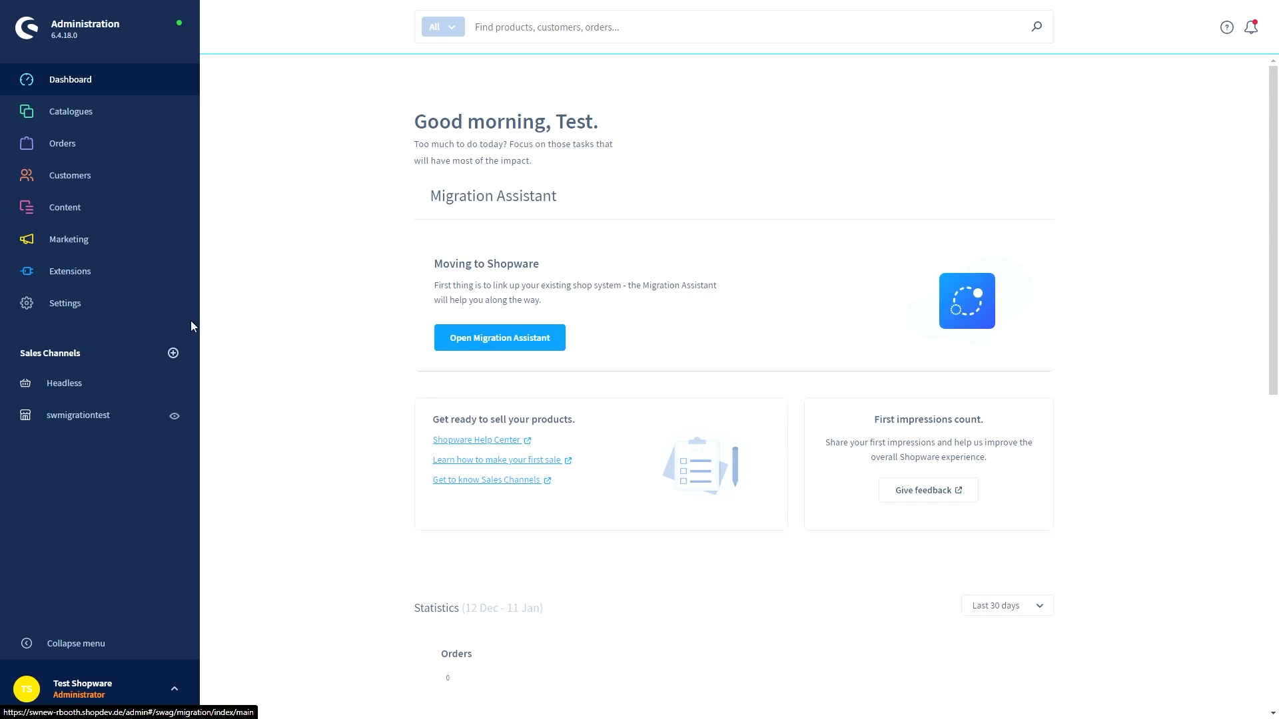
click(154, 308)
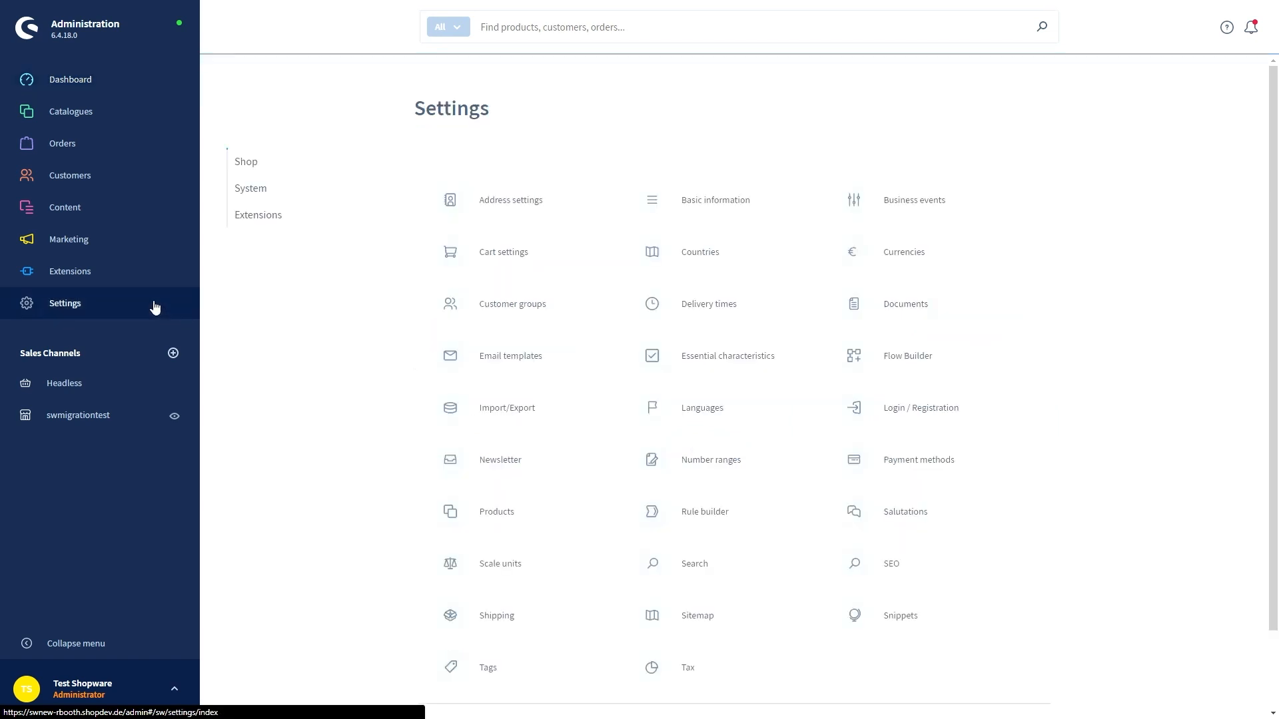
click(264, 216)
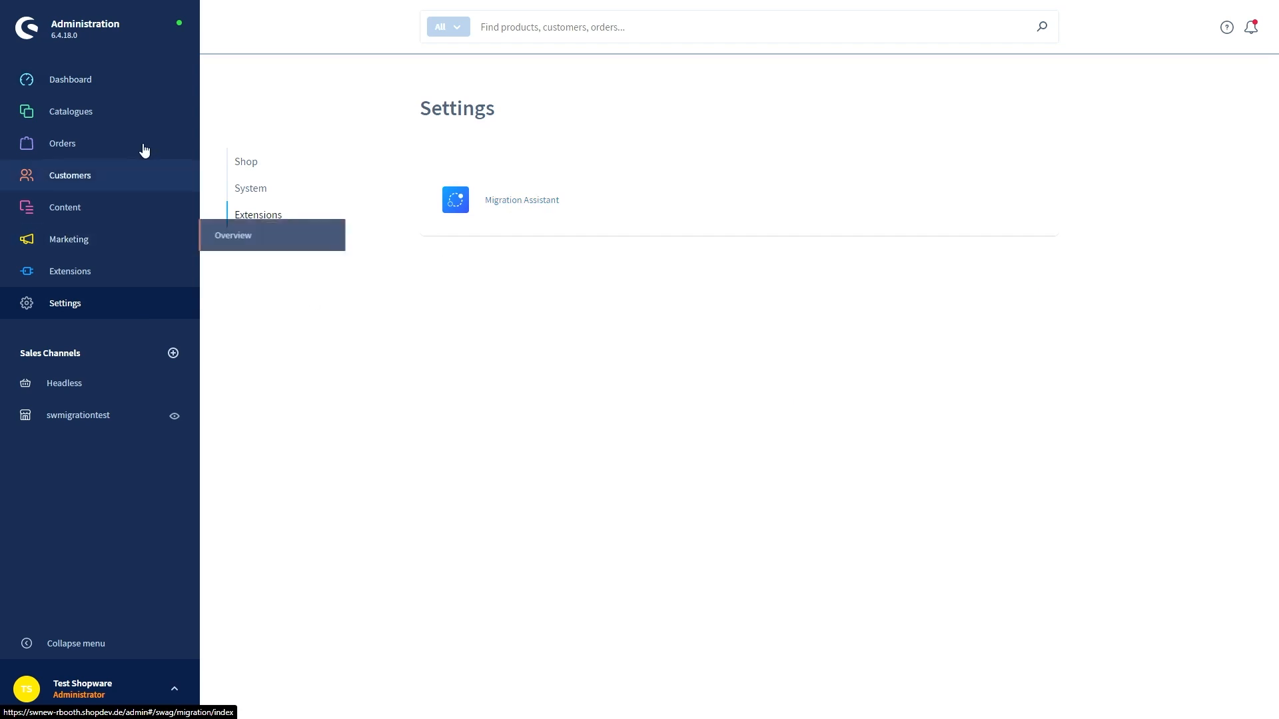
click(127, 79)
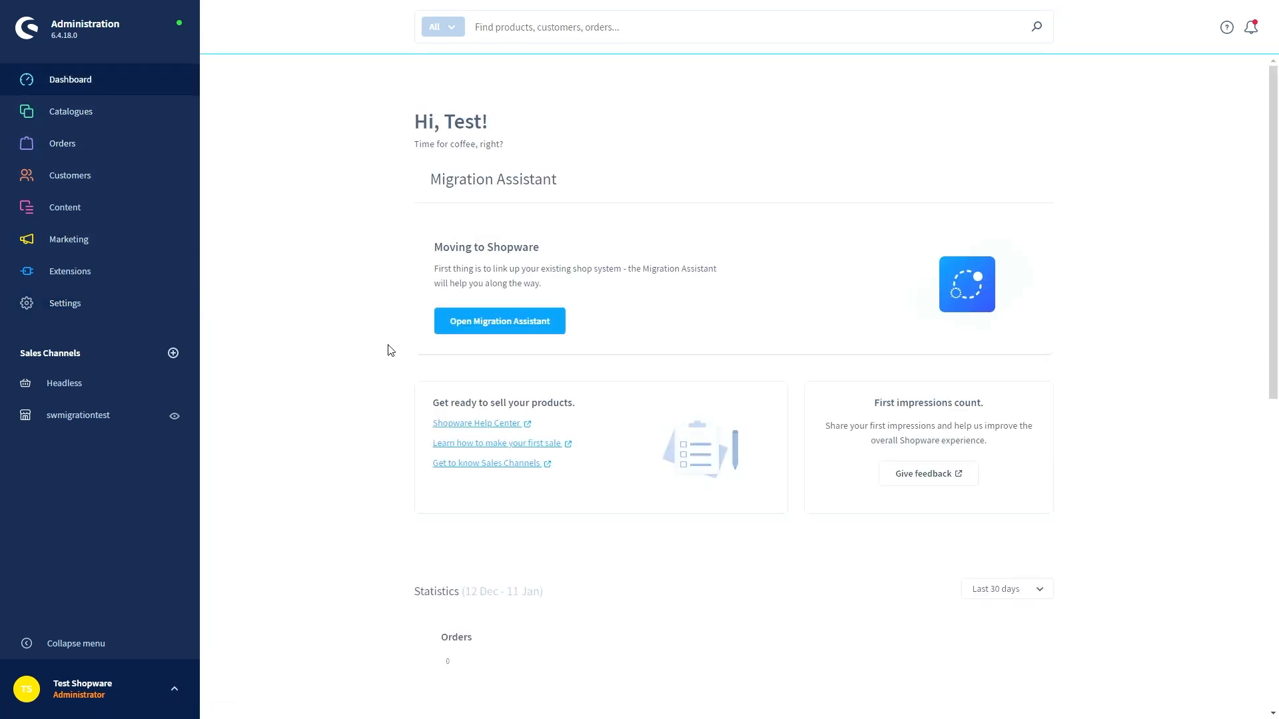
Open the Migration Assistant from the Dashboard, start it, and continue past the Shopsystem-Profile dialog
click(482, 328)
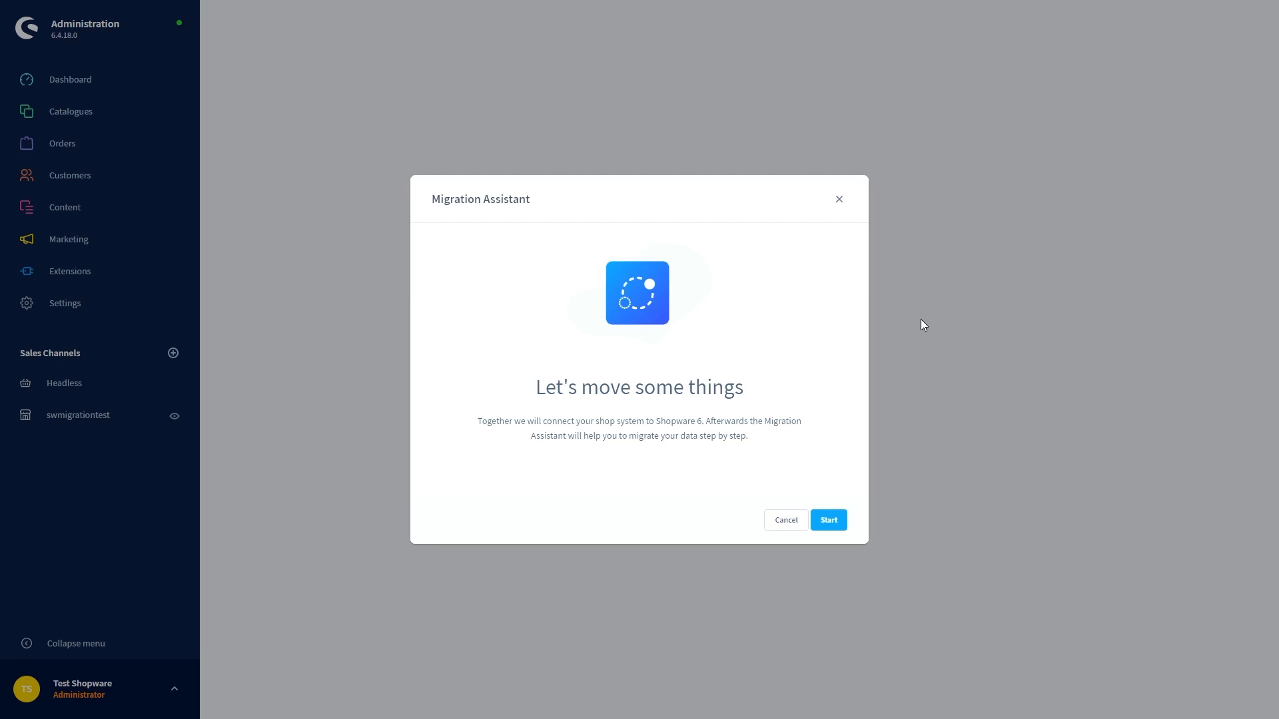
click(830, 520)
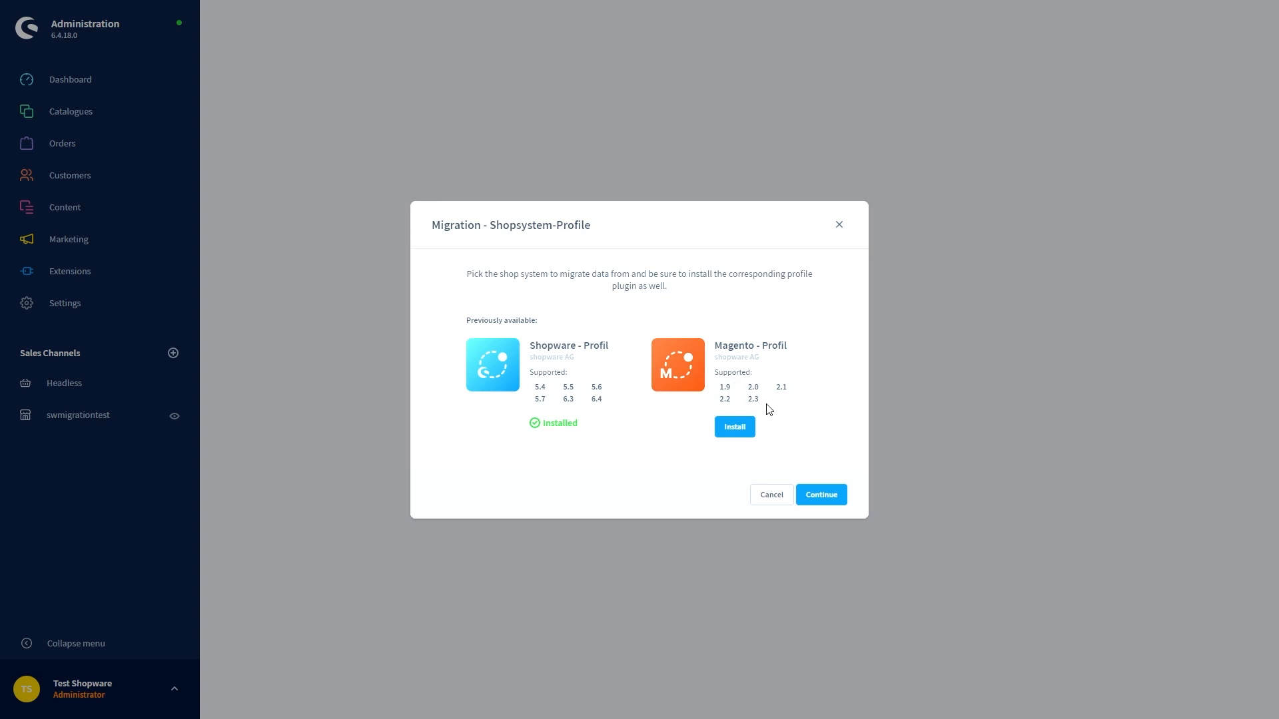
click(738, 428)
Set up a new connection named 'migration' with the Shopware 5.7 profile and API gateway
click(821, 496)
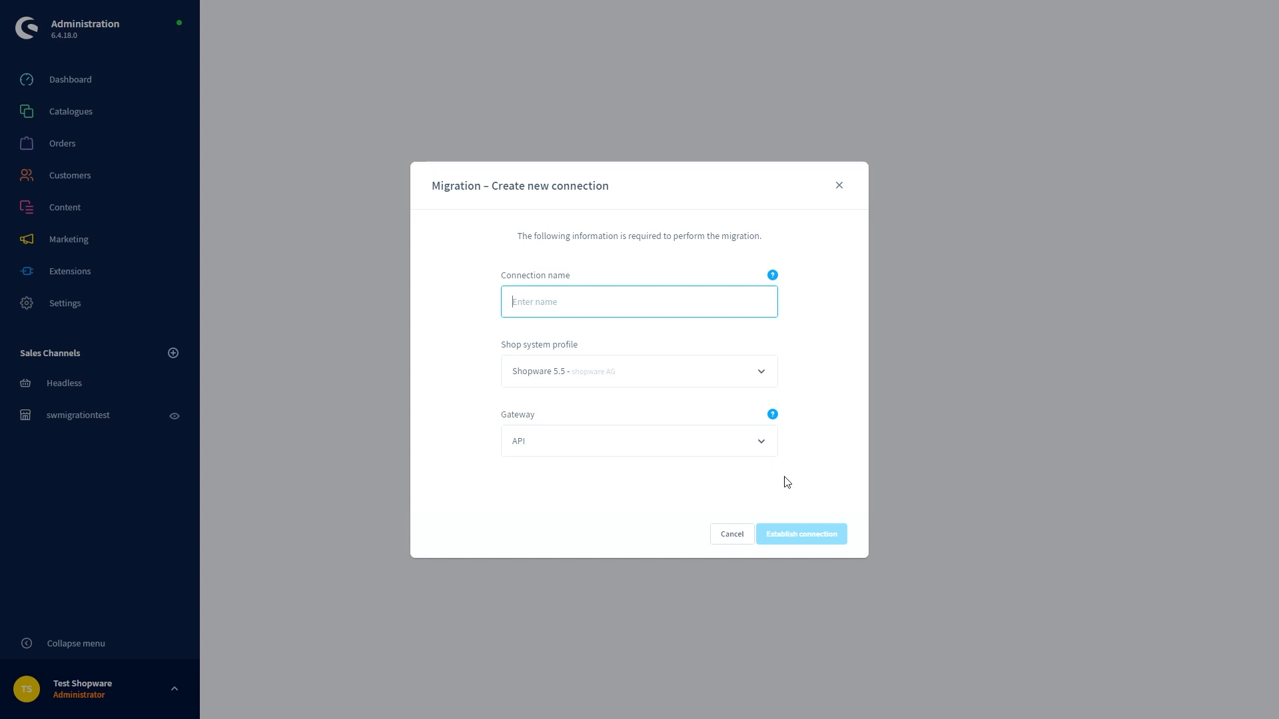
click(593, 375)
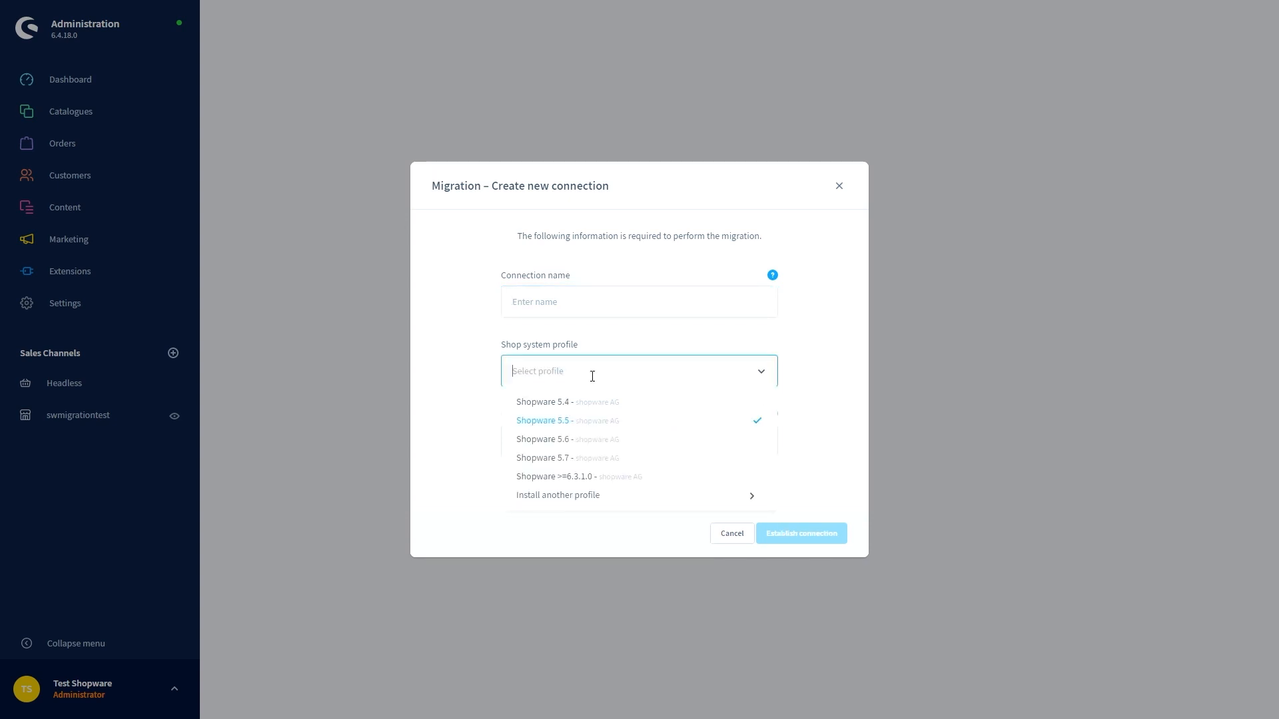
click(616, 467)
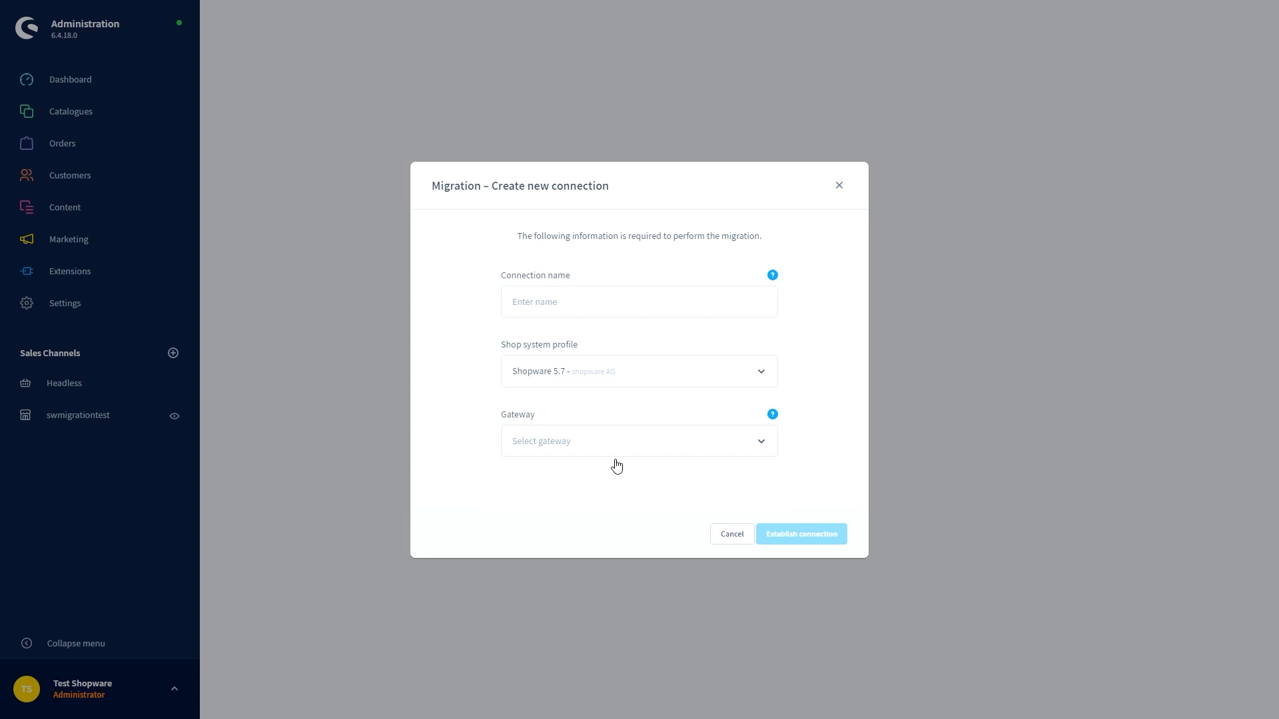
click(583, 443)
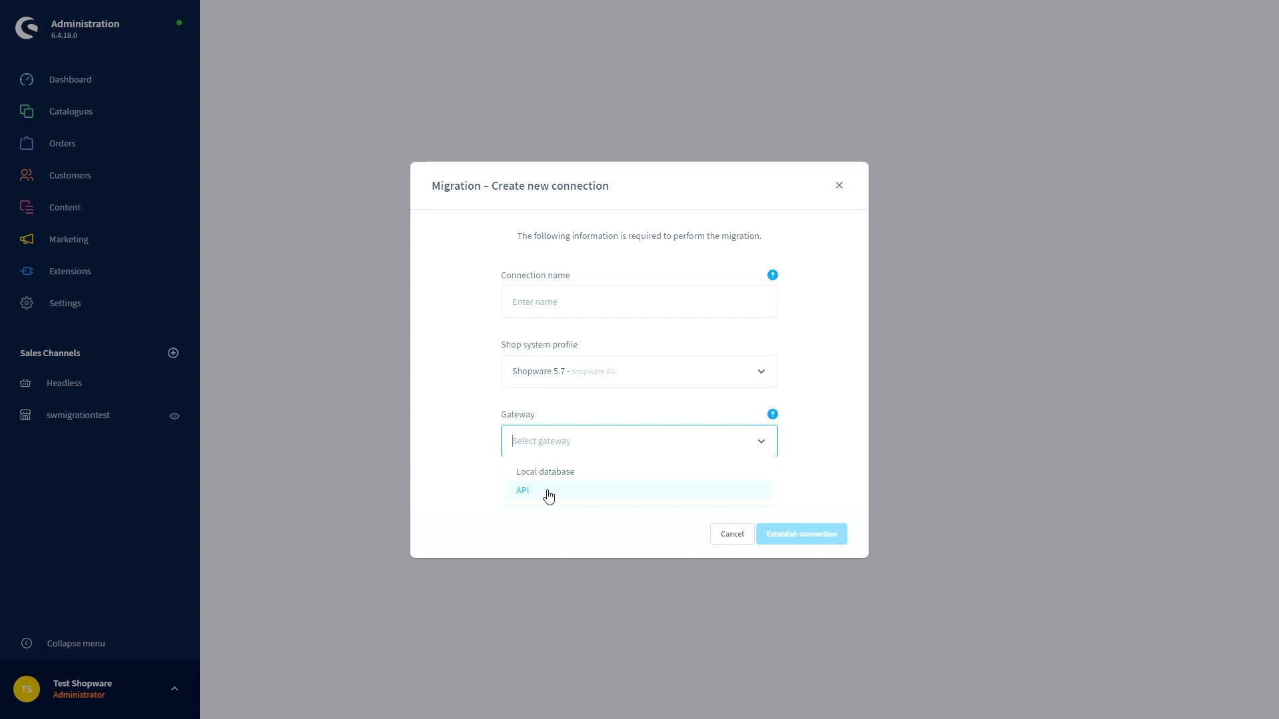
click(548, 496)
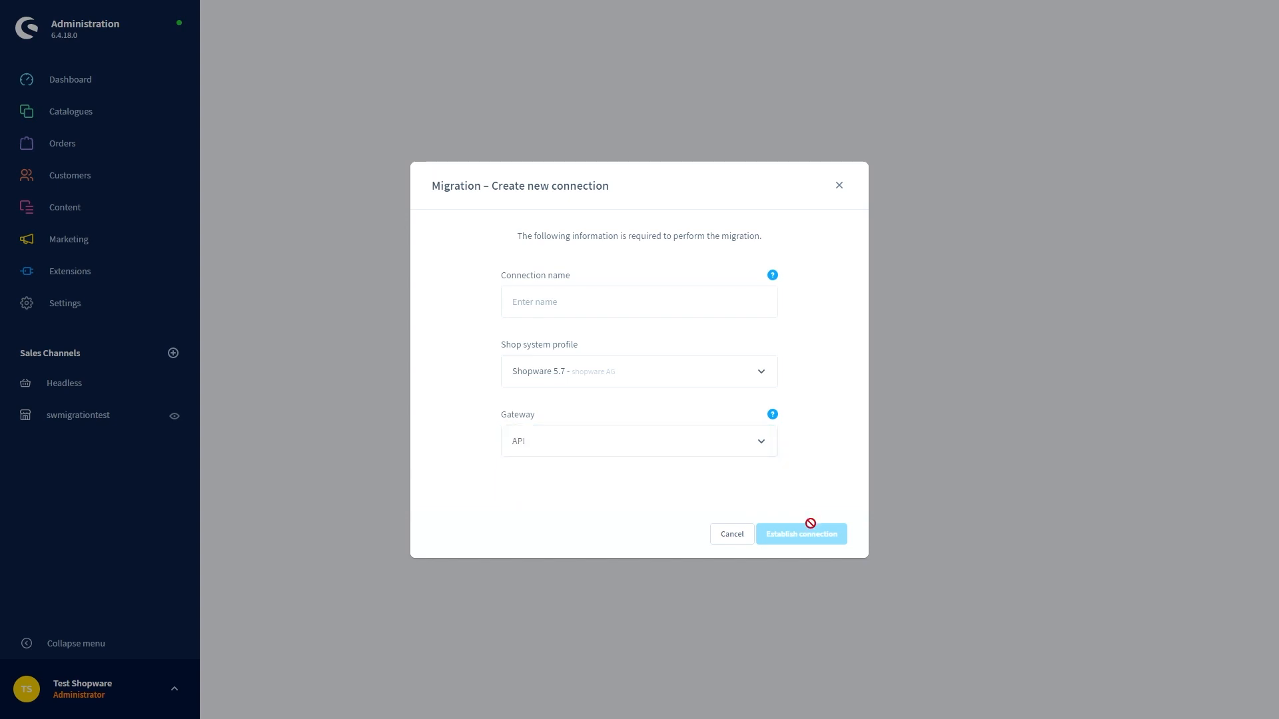
click(550, 301)
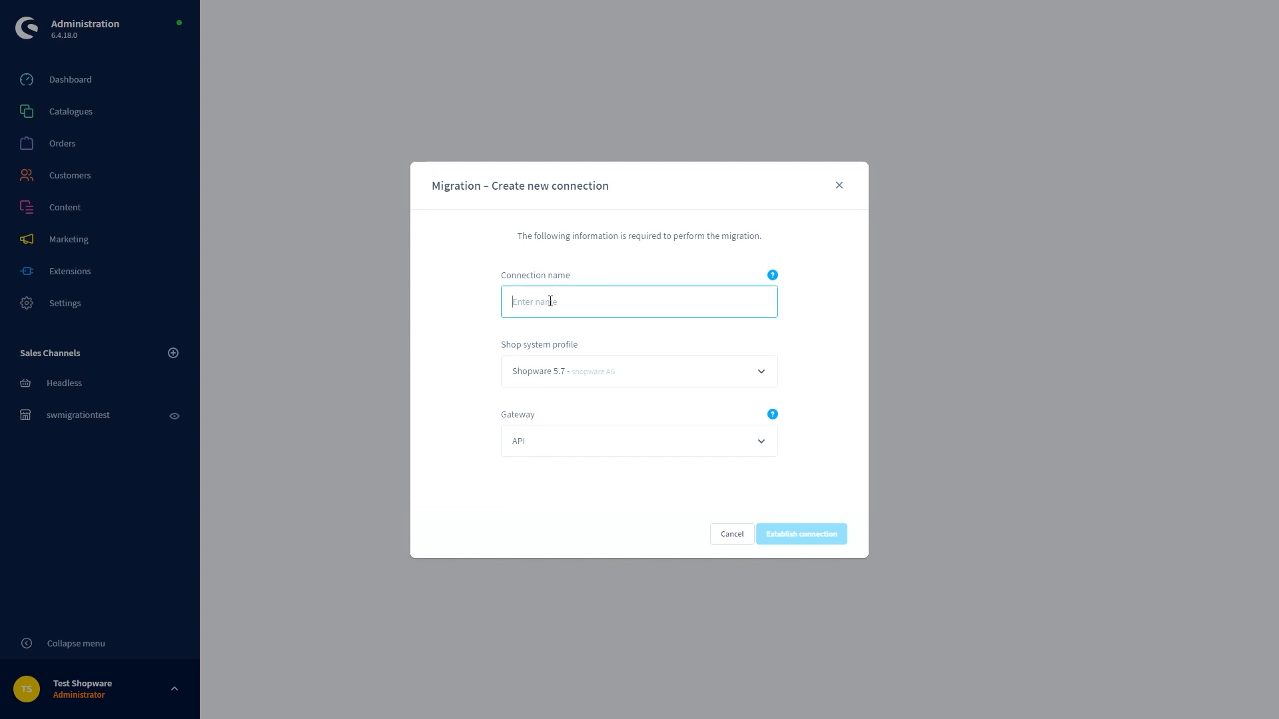
text(migration)
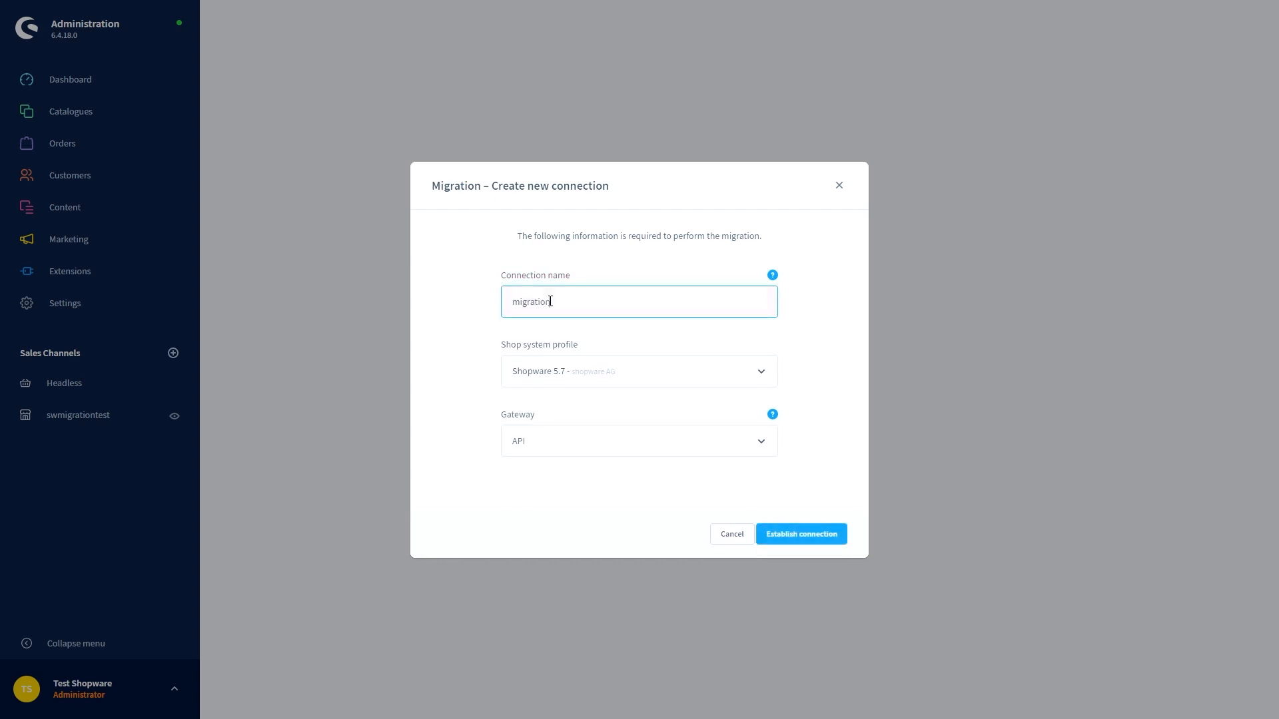
Establish the connection, get past the Plugin required notice, and switch to the Shopware 5 backend's Configuration
click(790, 544)
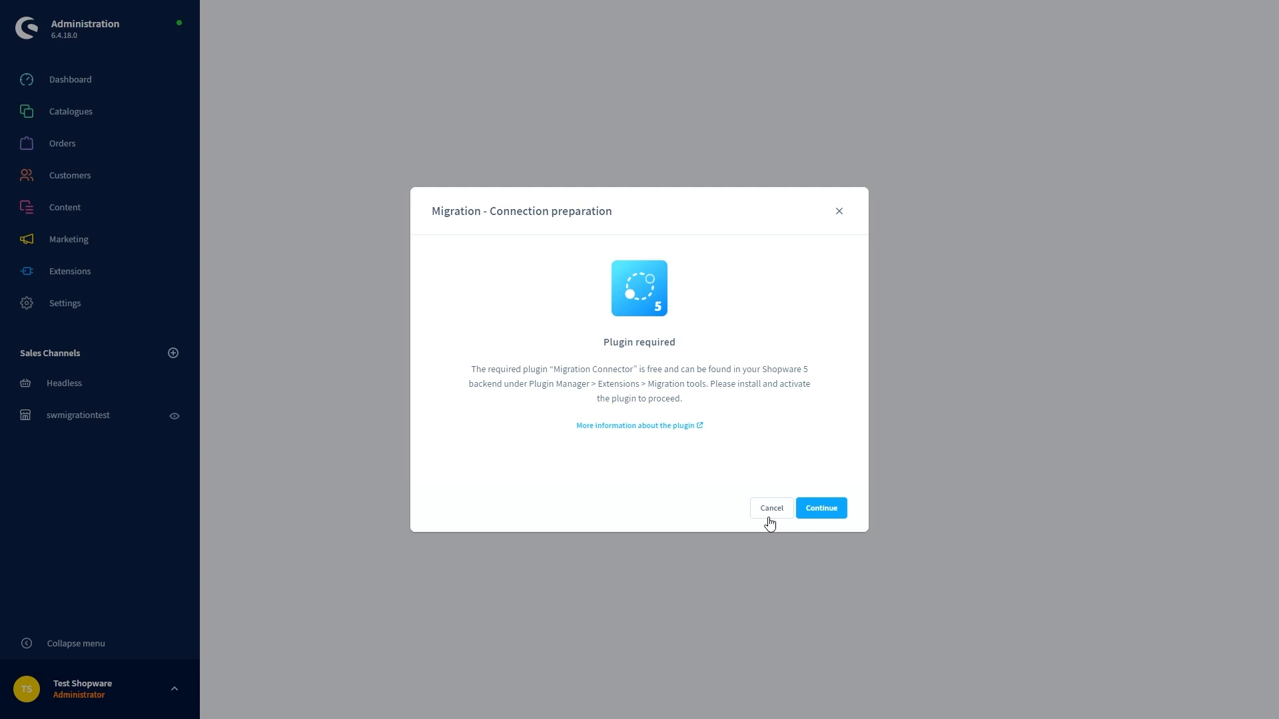
click(808, 517)
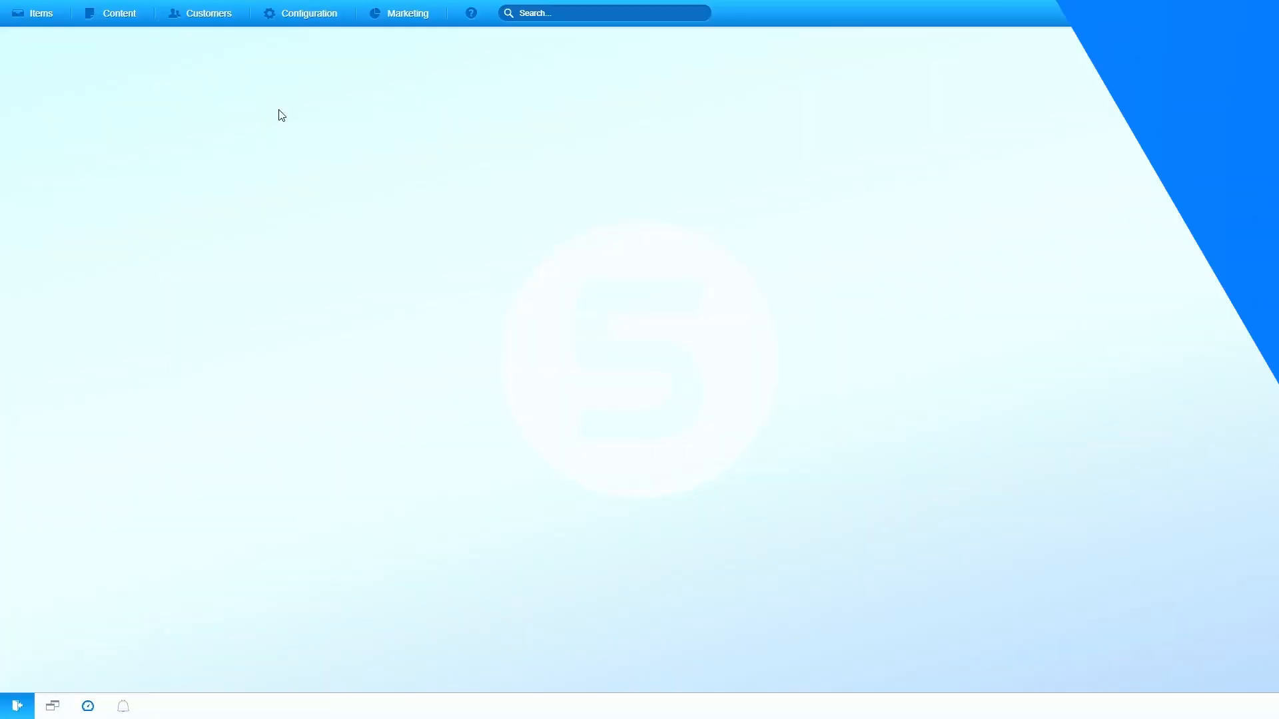
click(308, 14)
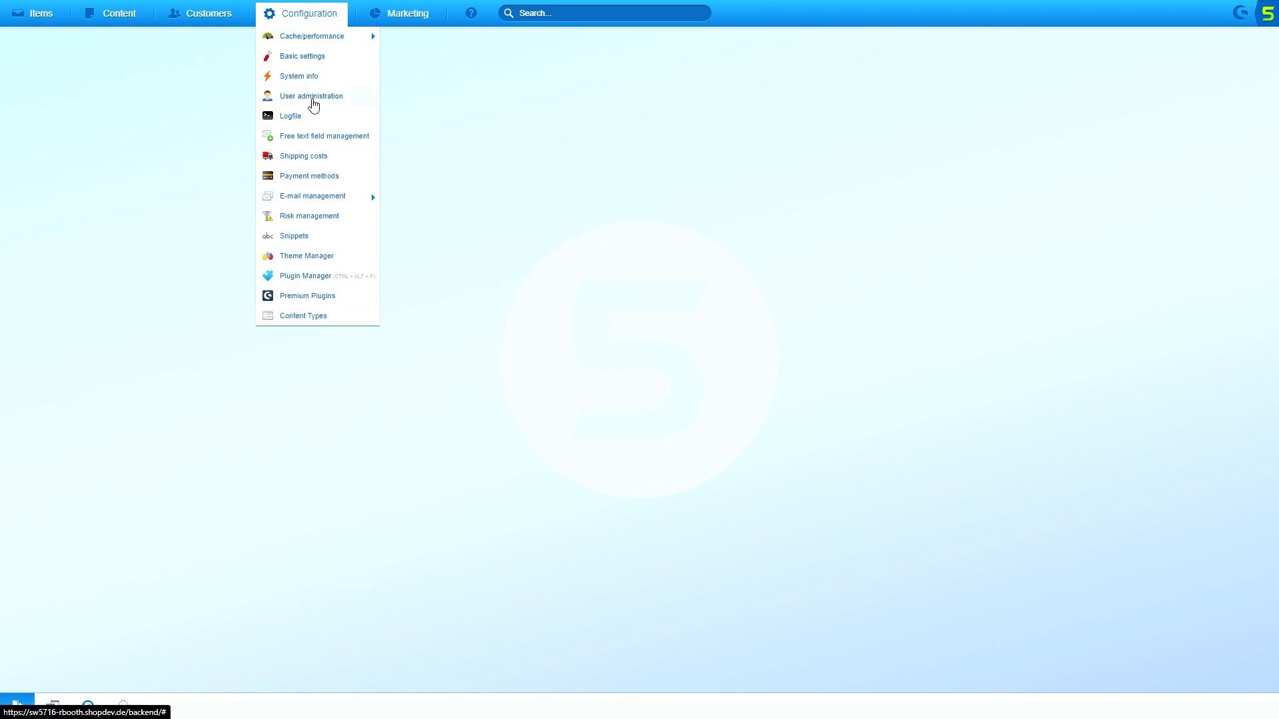
Enable API access for the admin user in User administration and copy its generated API key
click(313, 100)
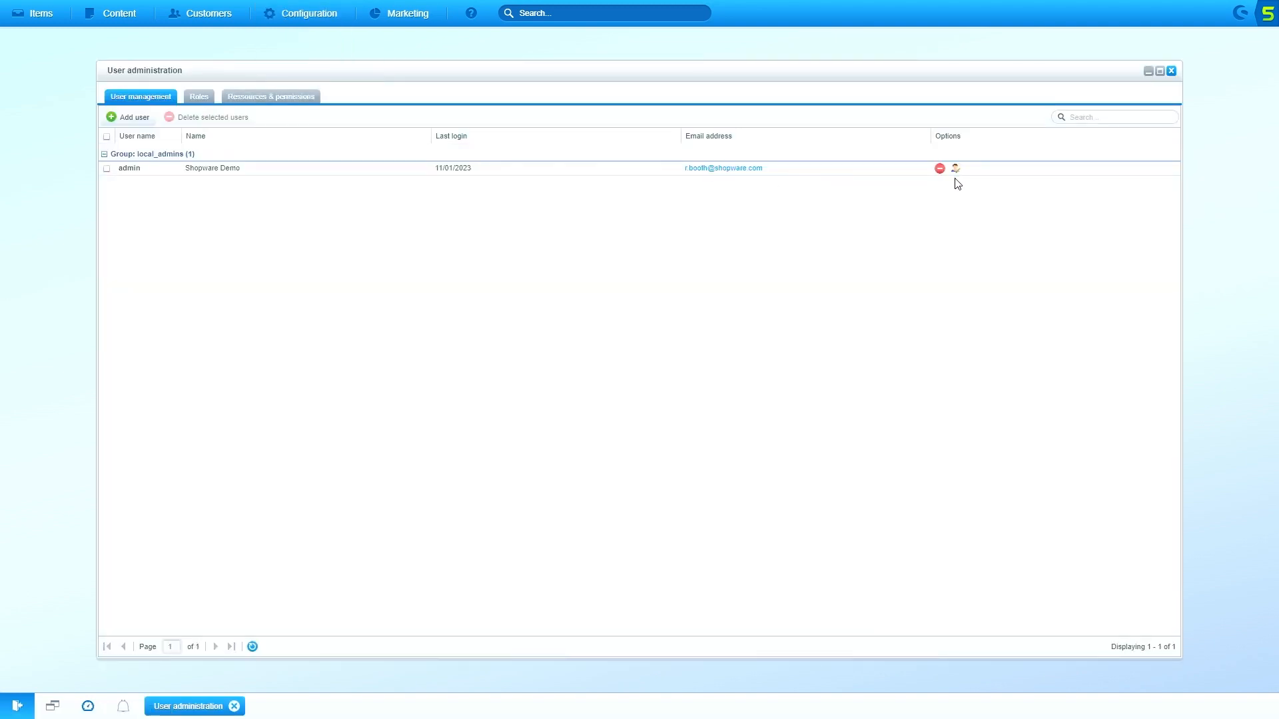
click(956, 171)
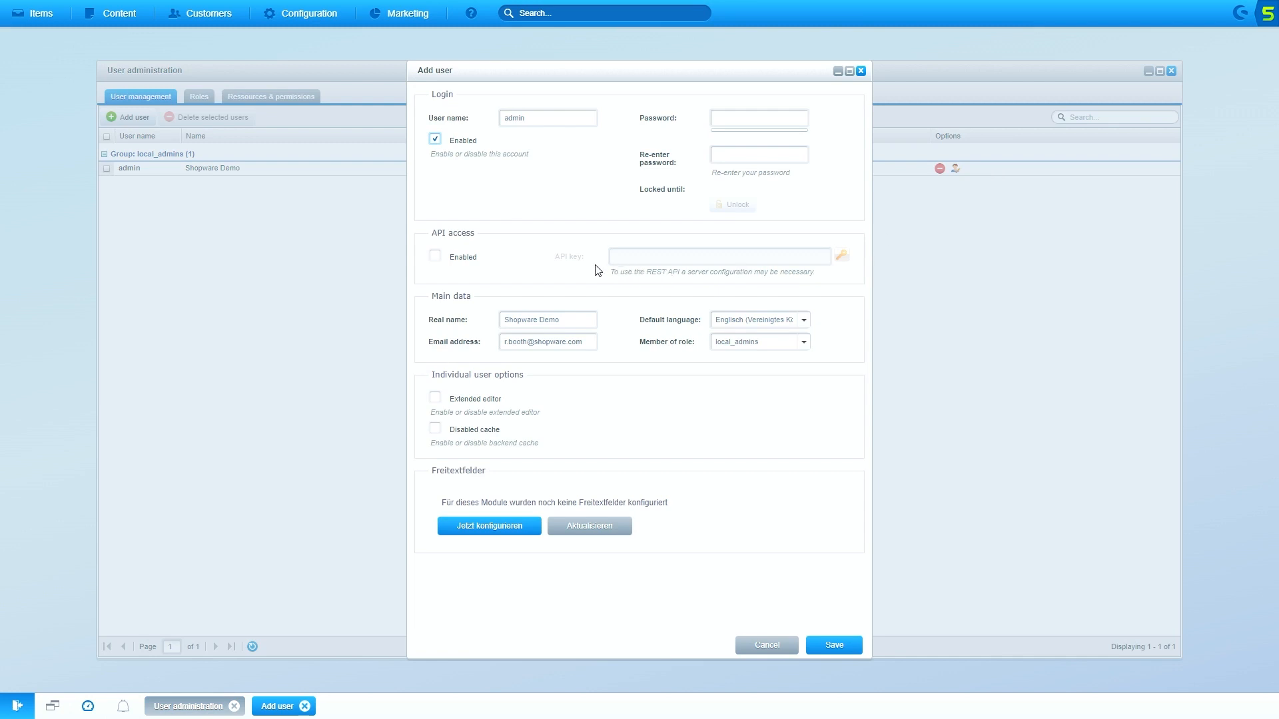
click(435, 258)
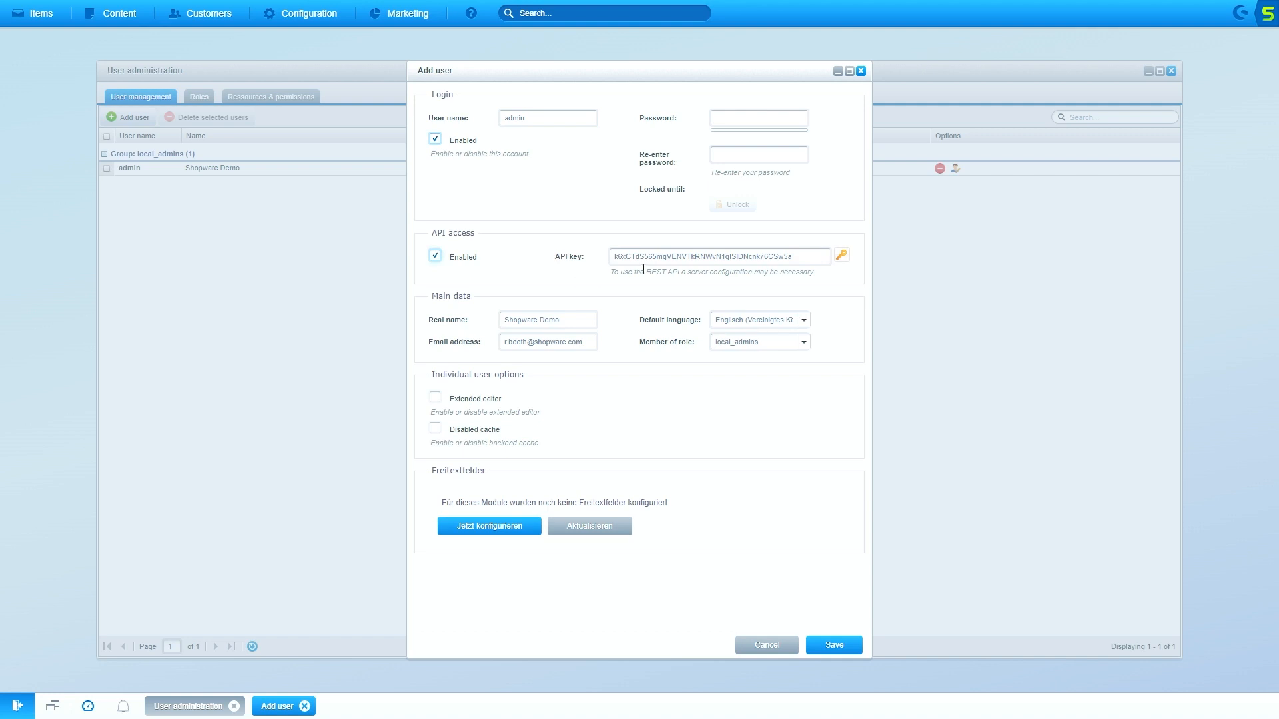
drag(807, 260, 553, 282)
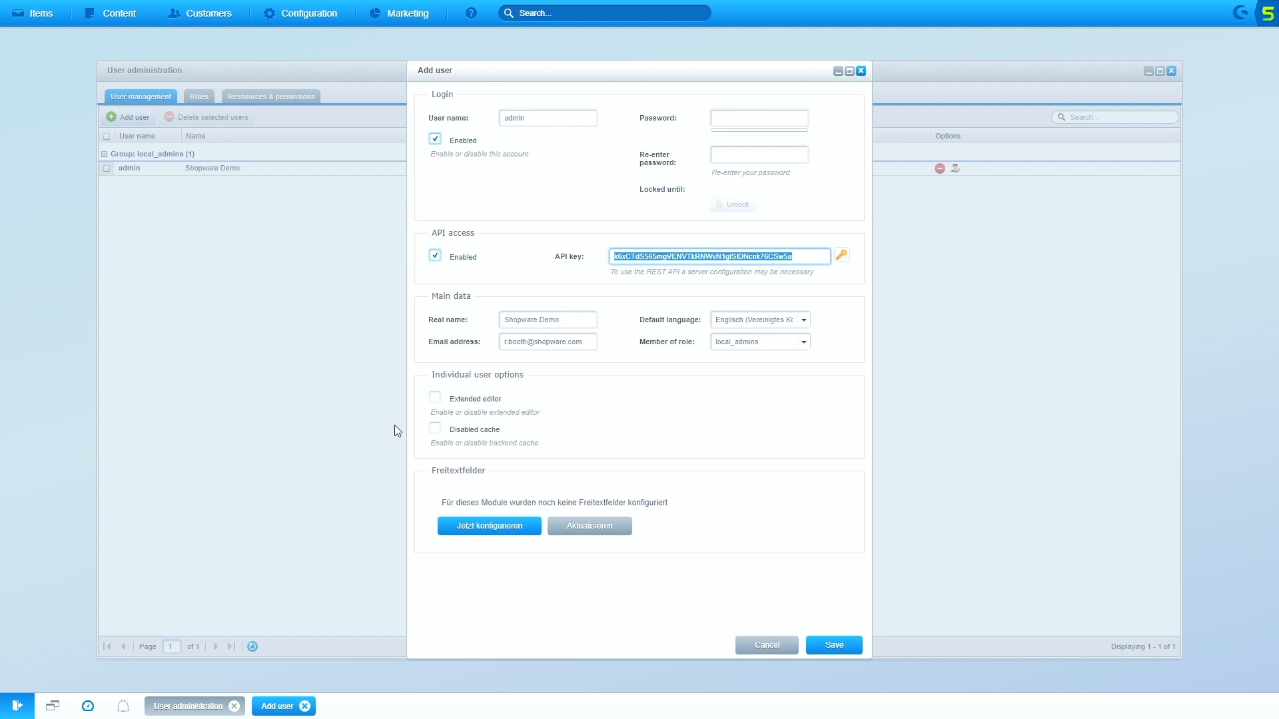
key(alt+Tab)
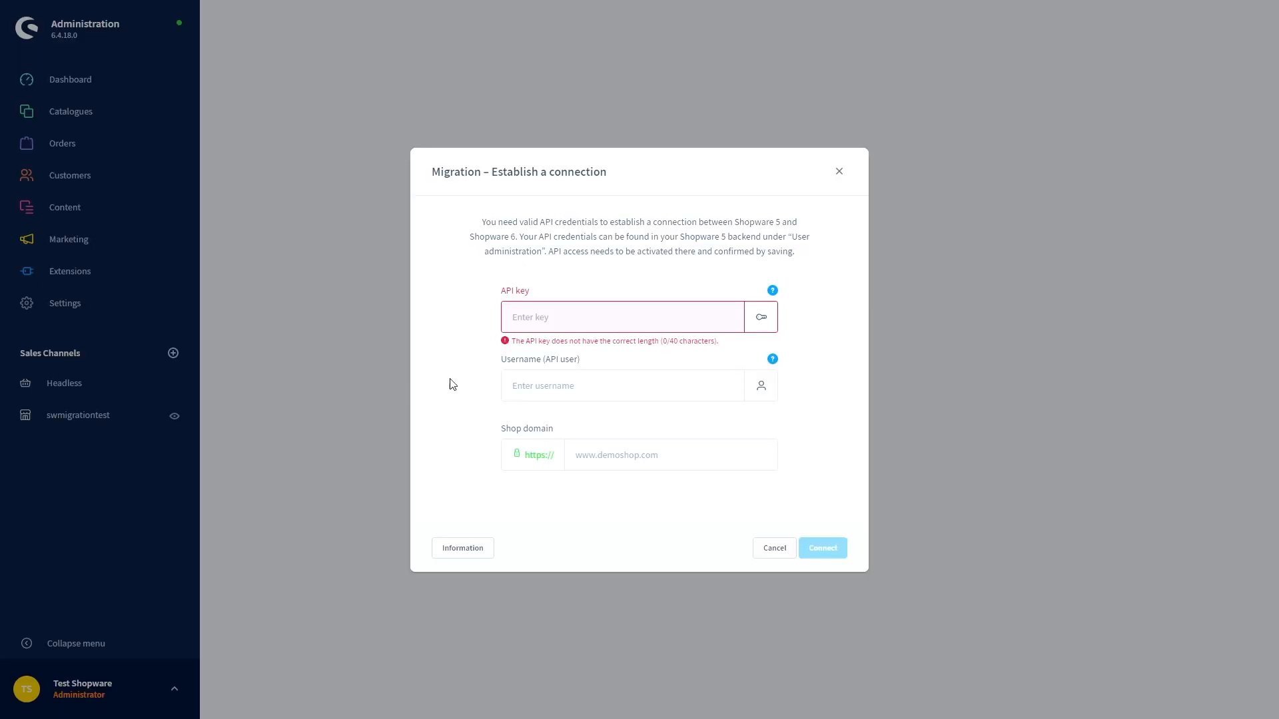
Paste the API key, enter username 'admin', and connect to the Shopware 5 shop
click(533, 389)
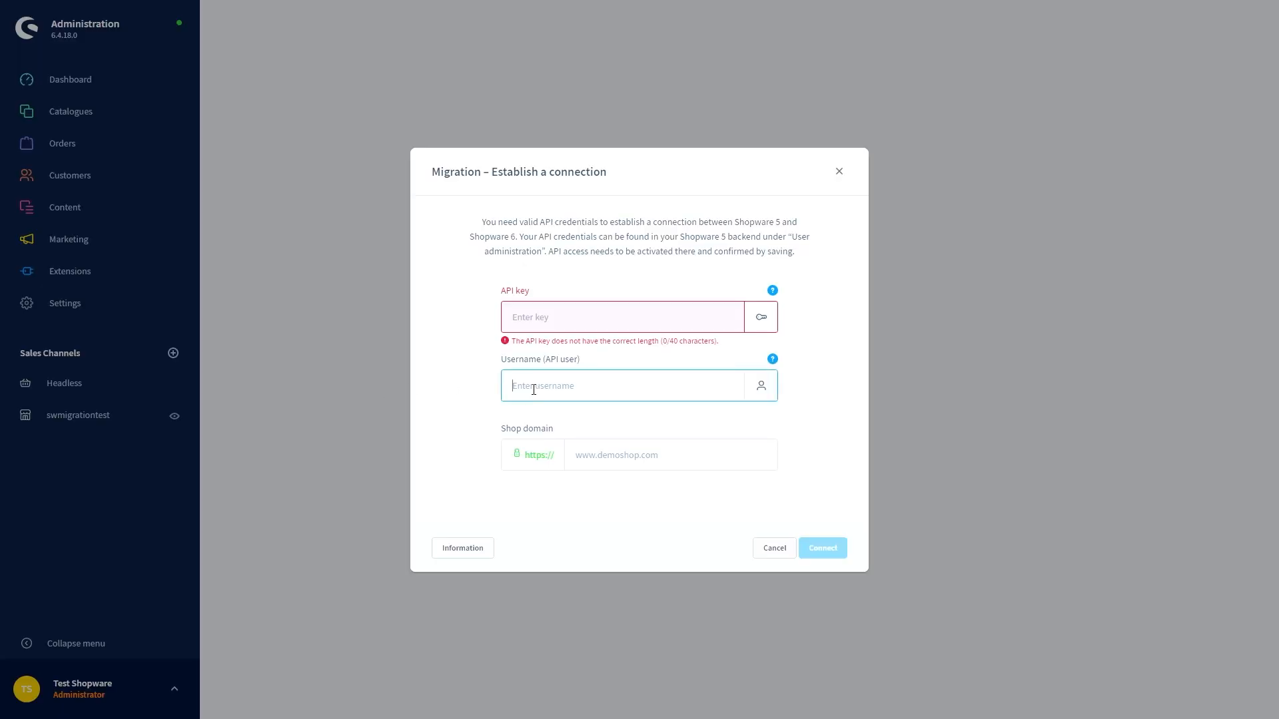
click(535, 320)
key(ctrl+v)
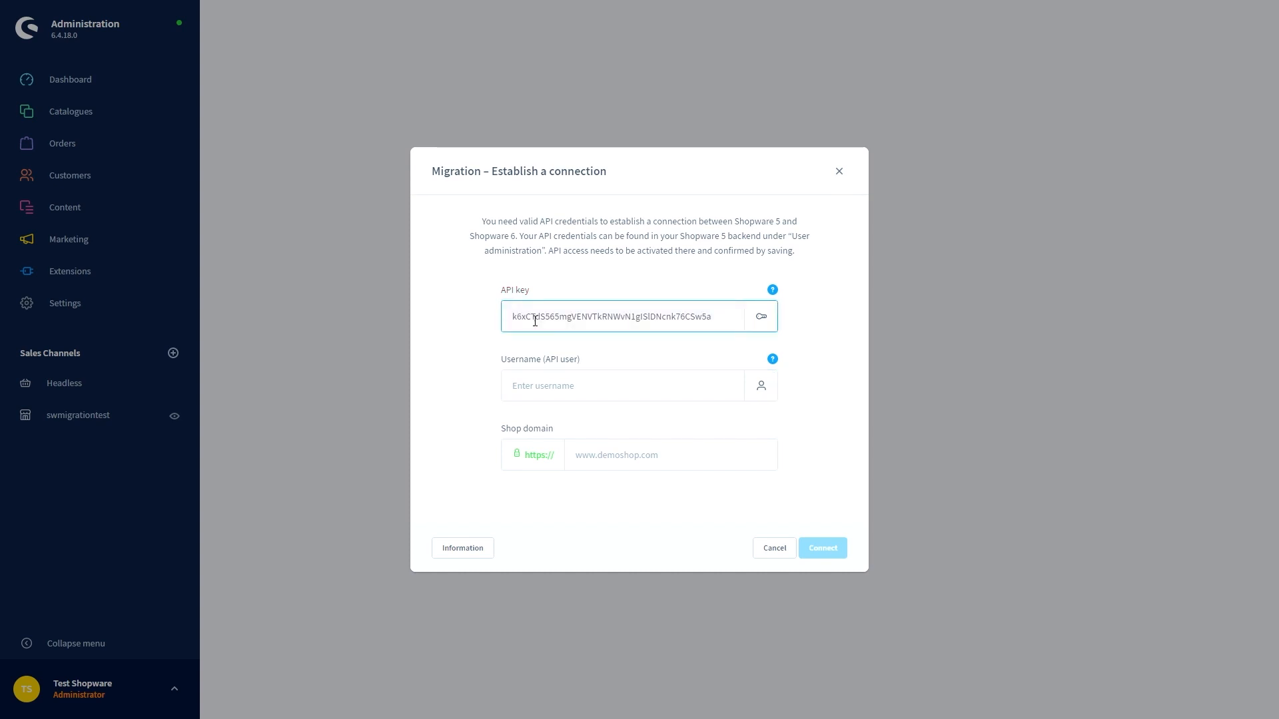
click(542, 382)
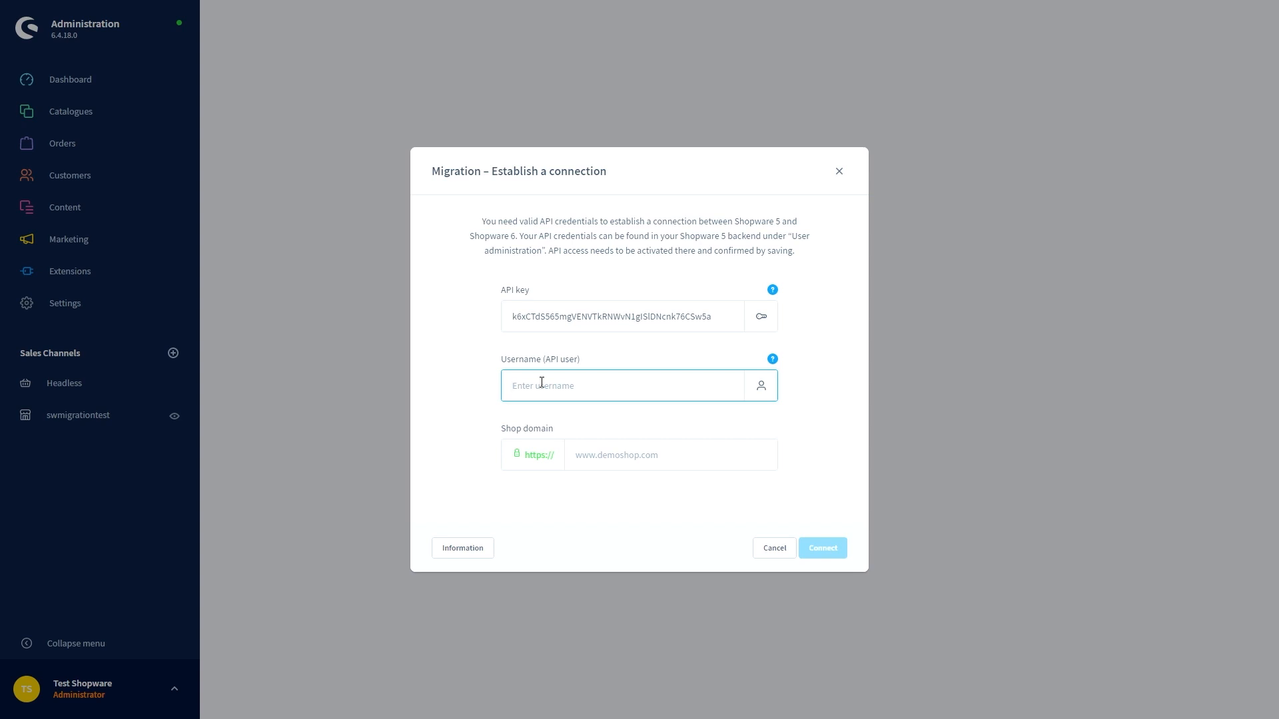
text(admin)
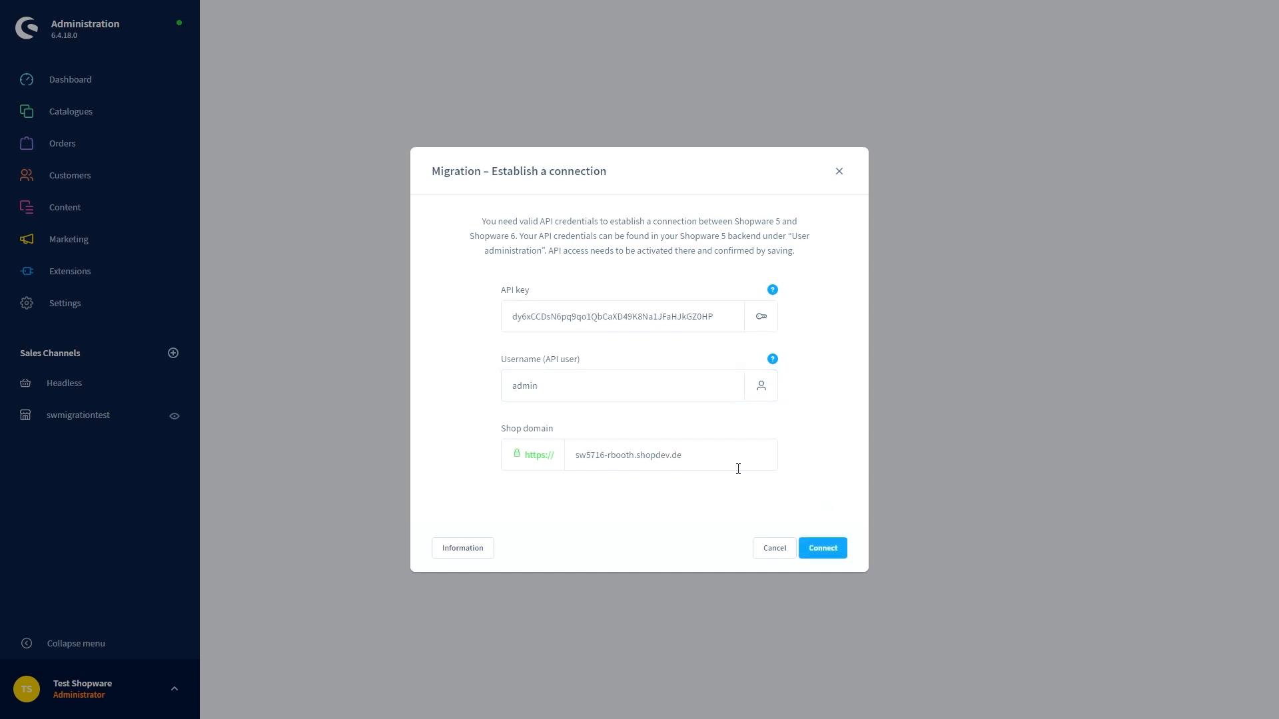
click(826, 550)
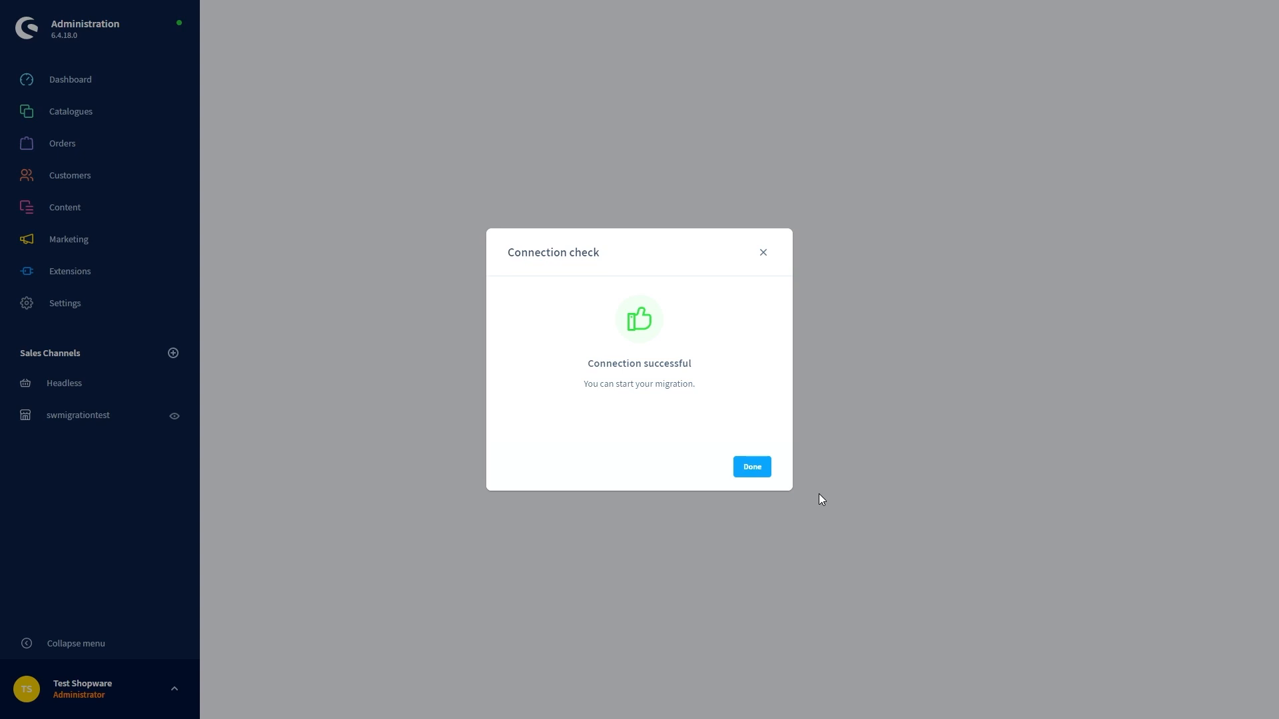
Dismiss the successful connection check and reopen the migration connection's credentials for editing
click(753, 468)
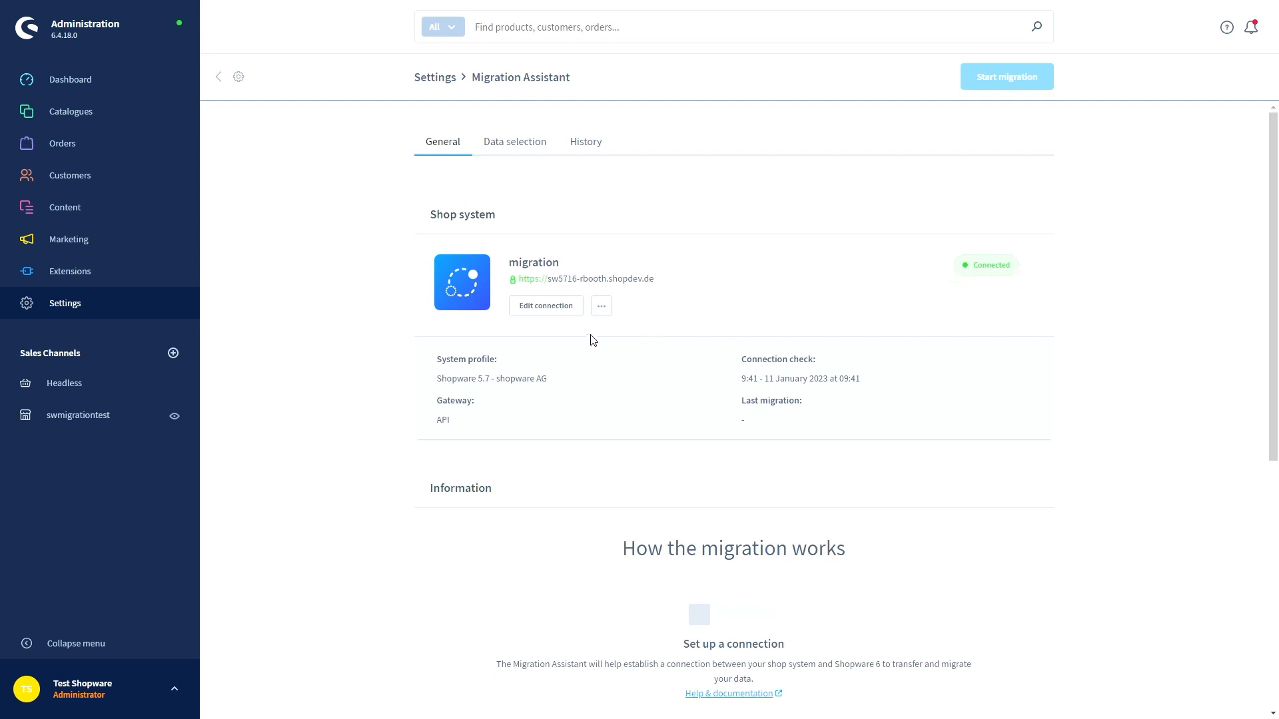
click(552, 315)
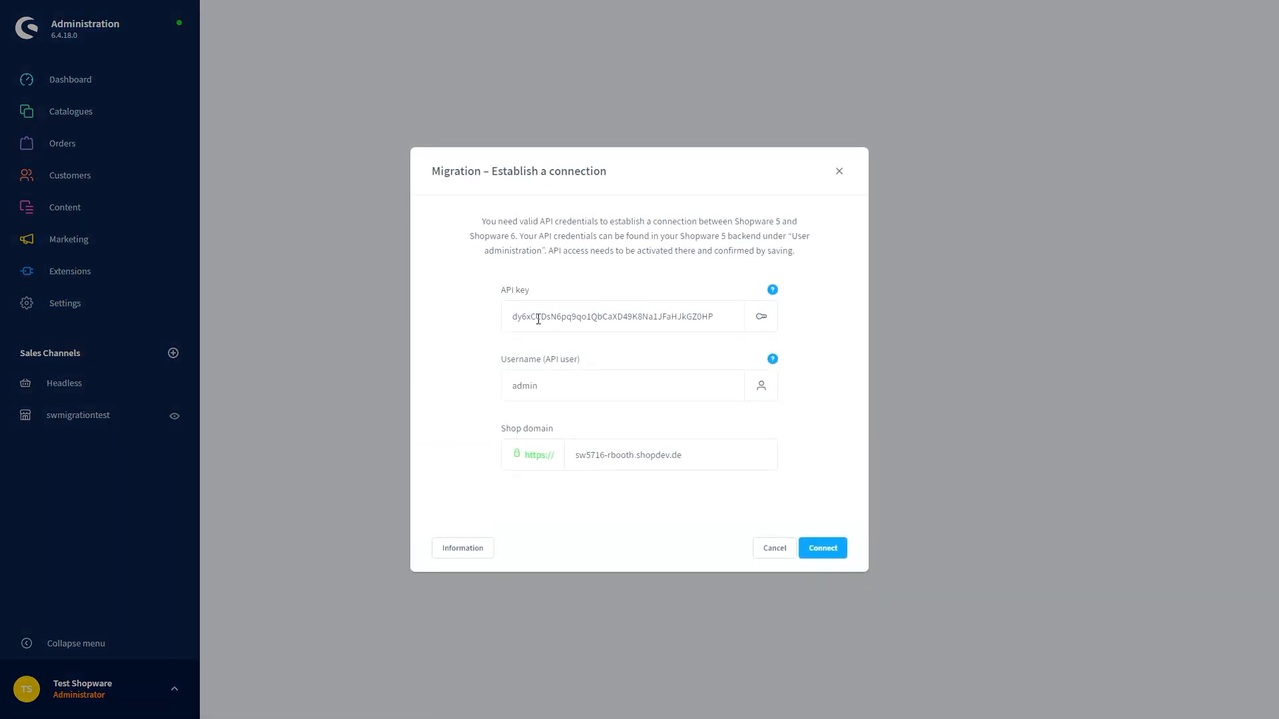
Close the credentials dialog without changes and show the connection's additional actions menu
click(839, 172)
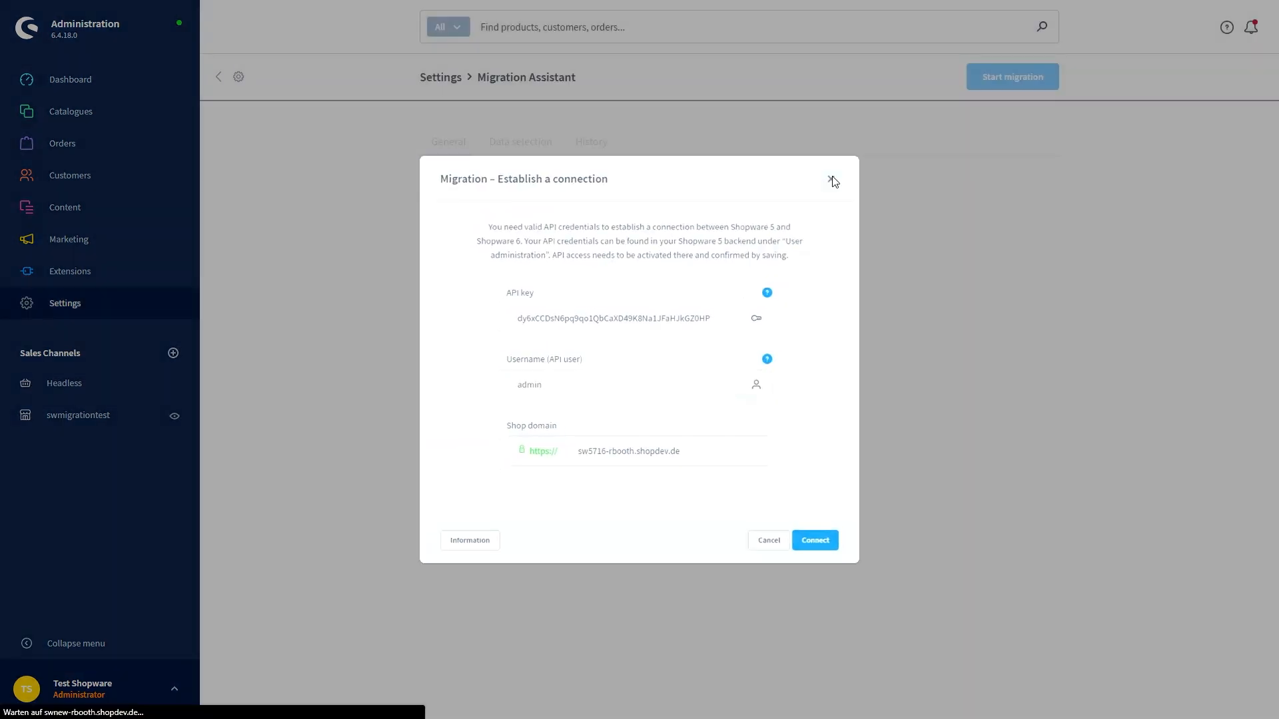
click(601, 310)
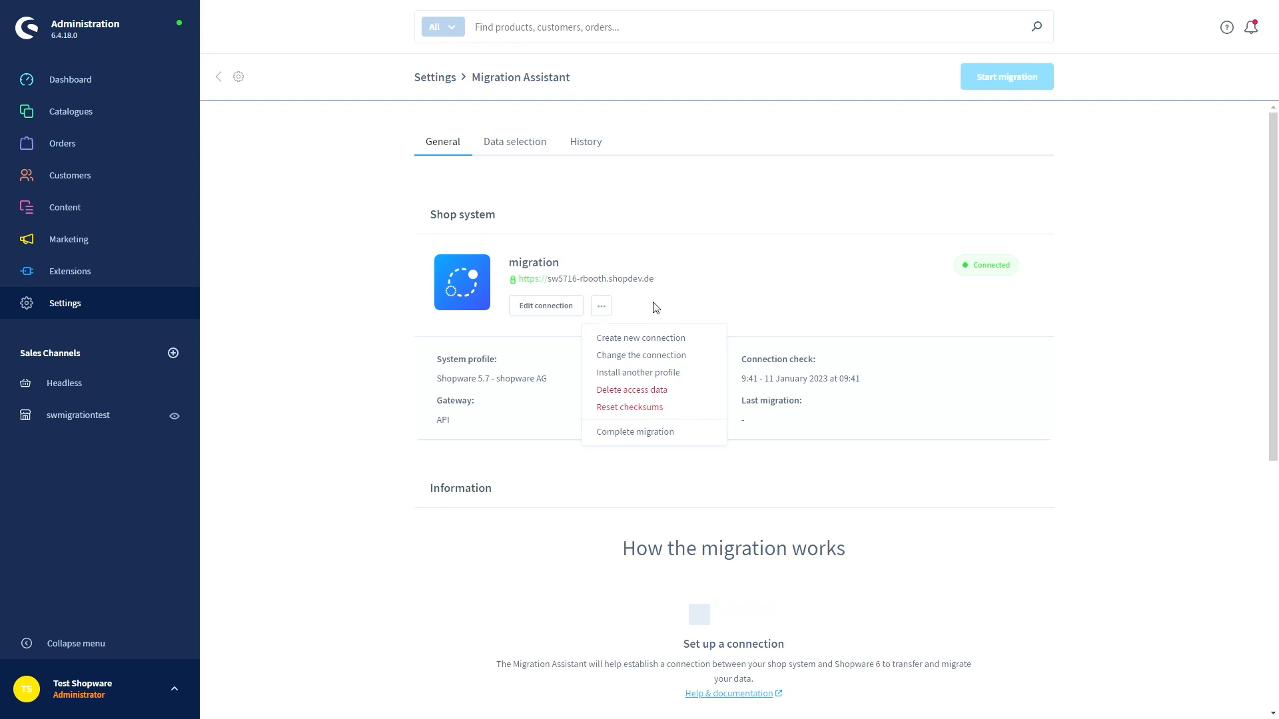
Create connection 'migration1' with the Shopware 5.7 profile and Local database gateway
click(657, 343)
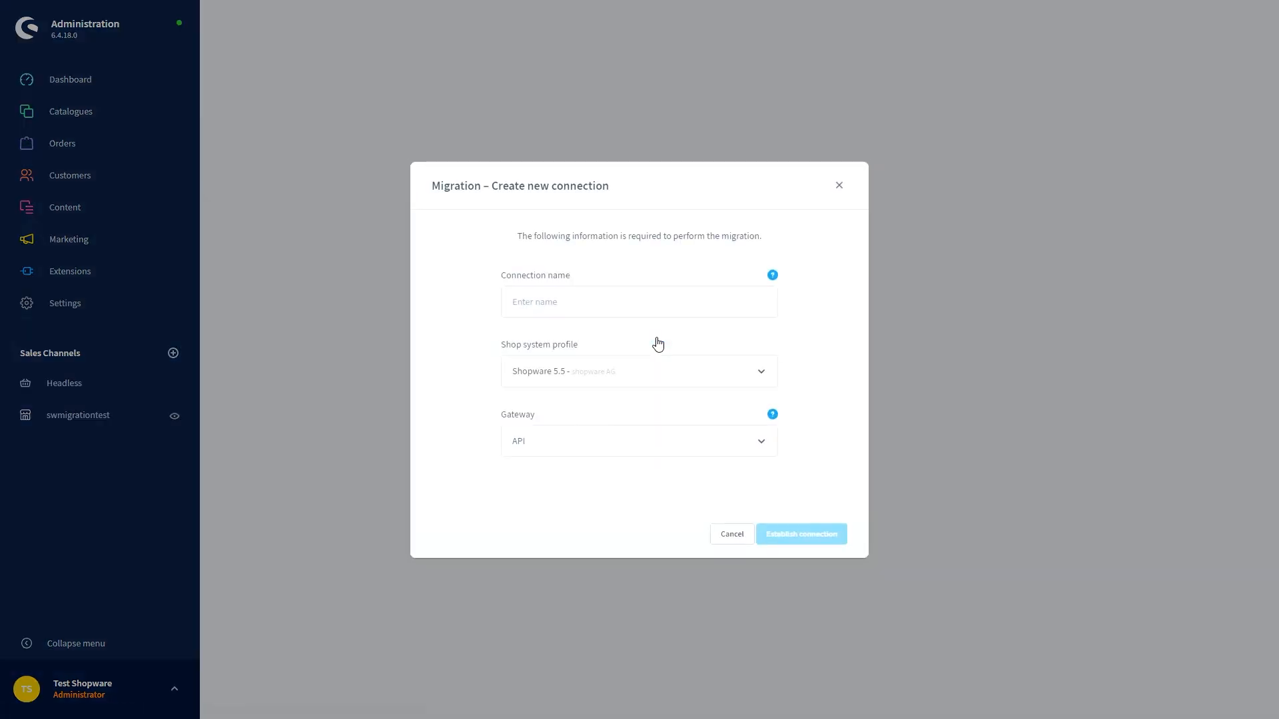
click(569, 308)
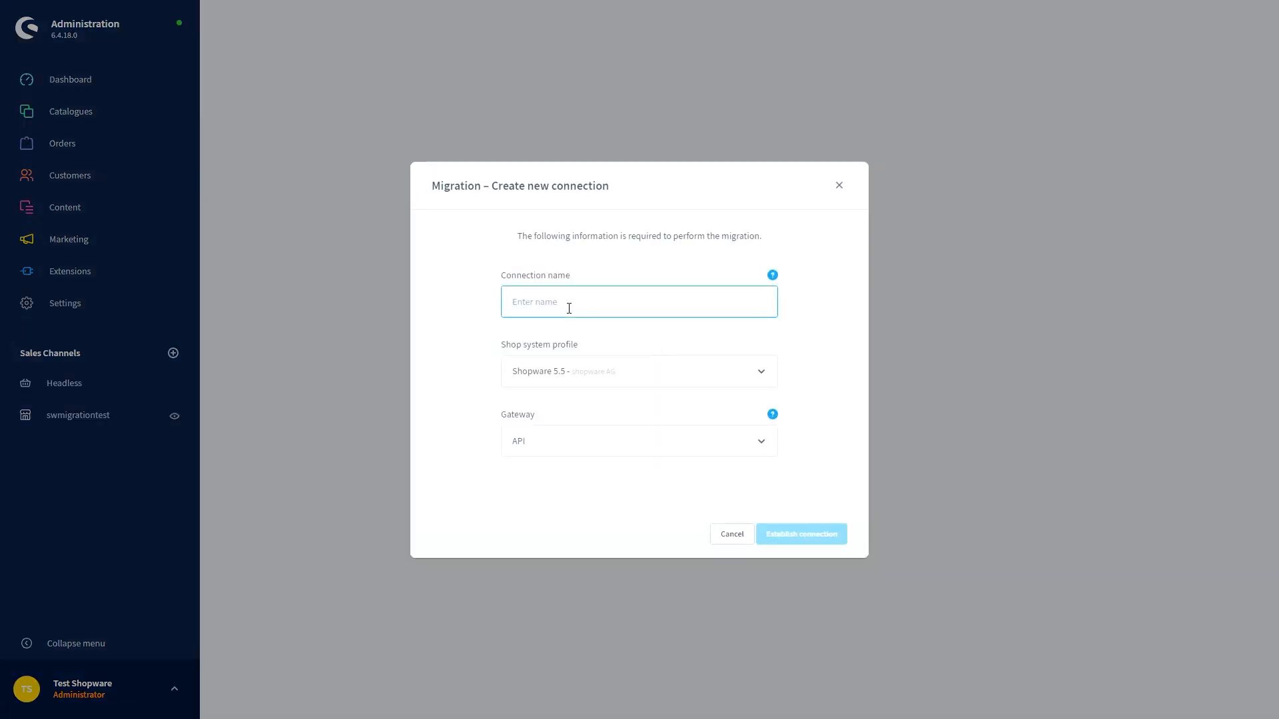
text(migration)
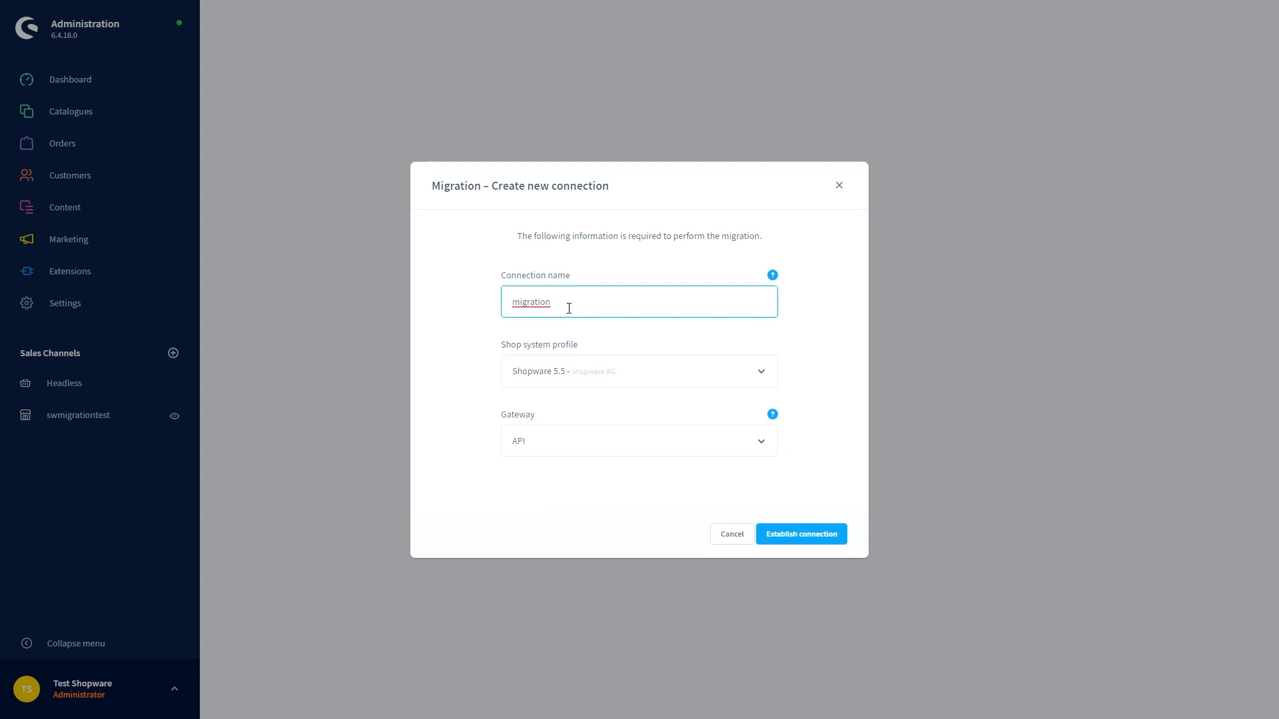
text(1)
click(599, 376)
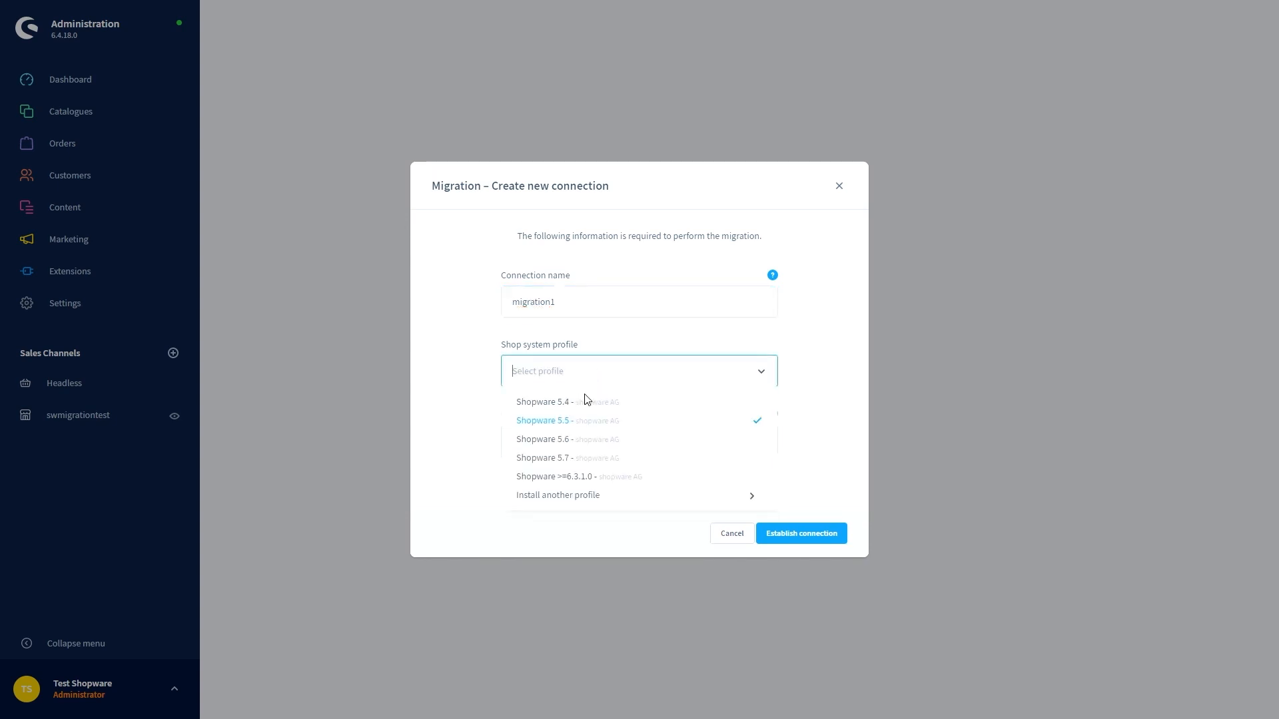
click(580, 460)
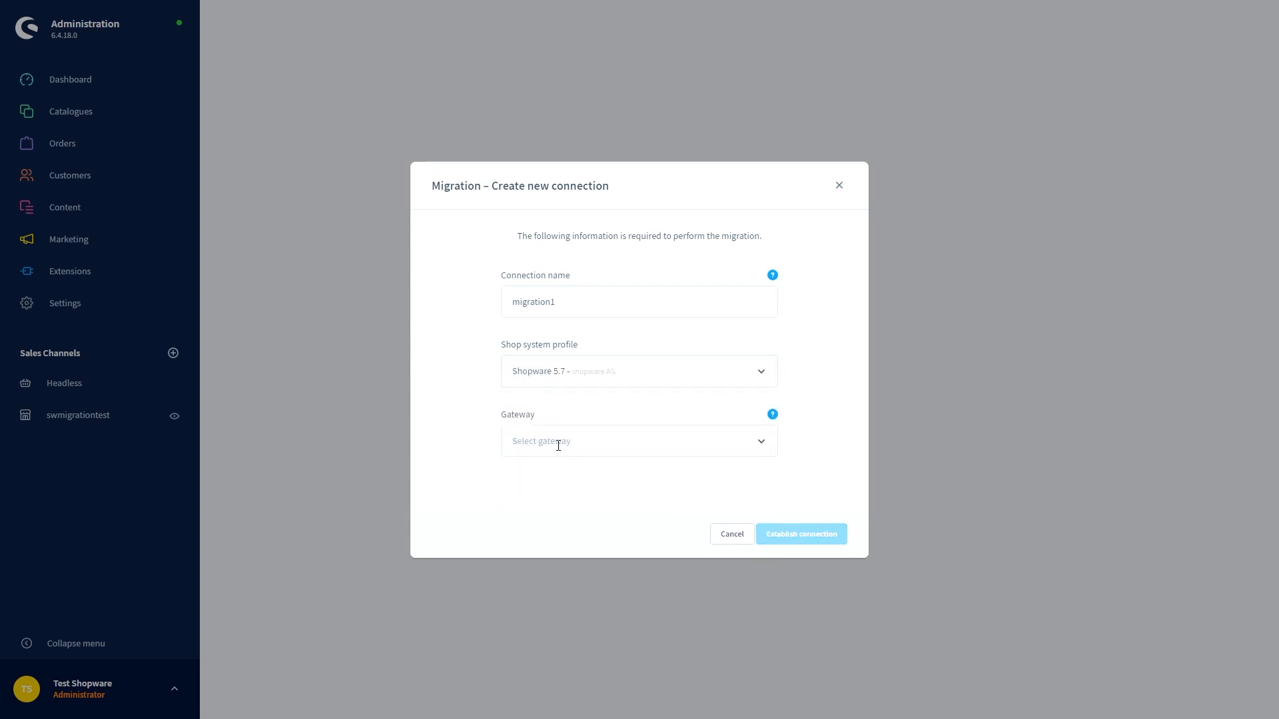
click(557, 442)
click(550, 474)
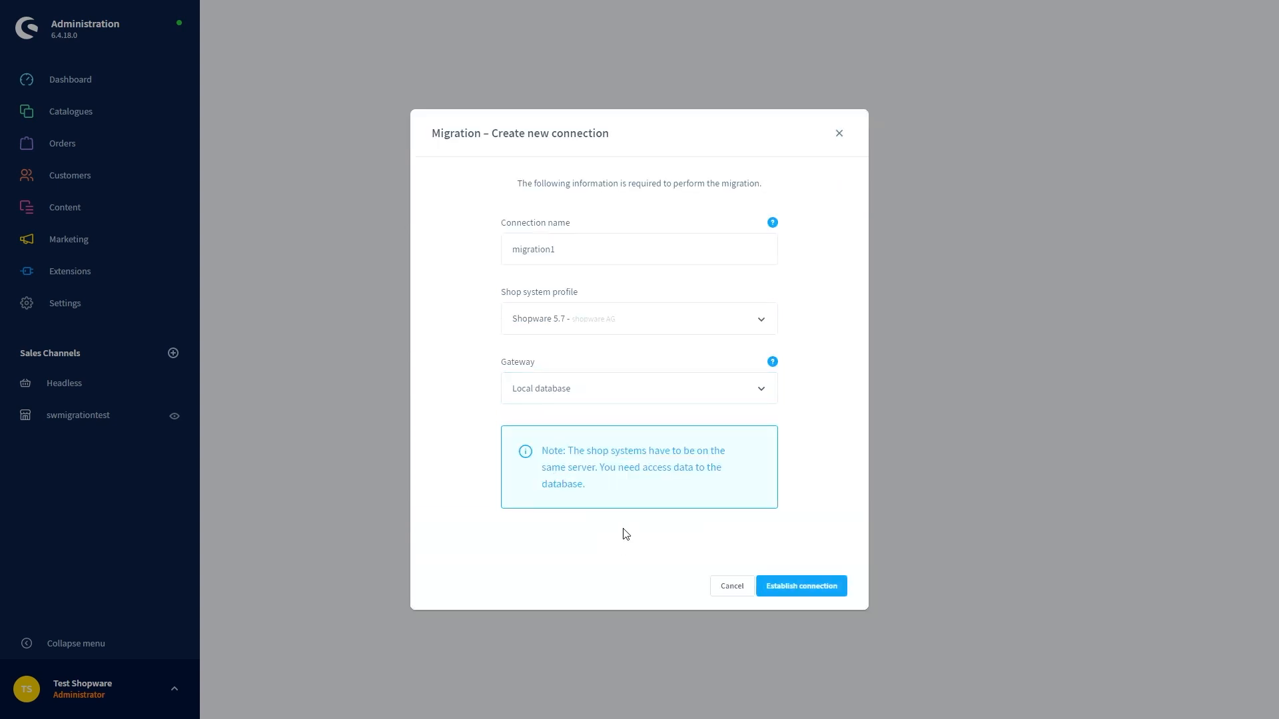
click(801, 588)
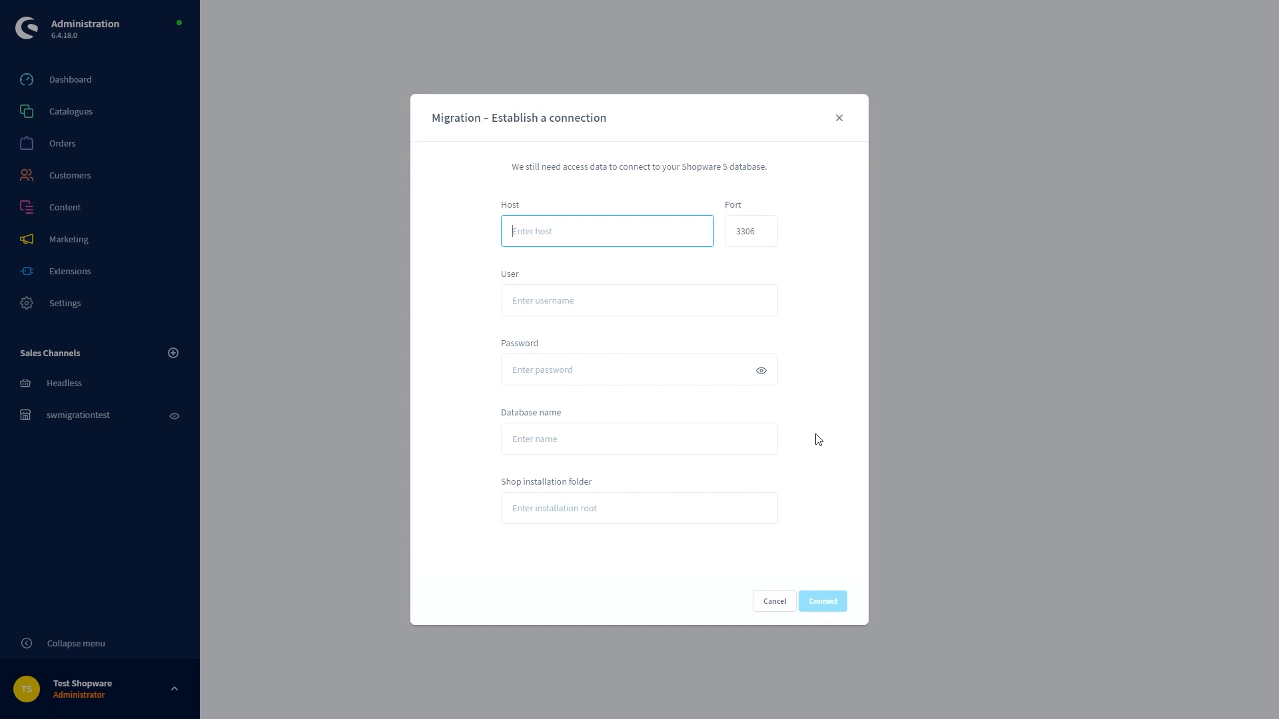
Begin filling in the database access form for the migration1 connection
click(448, 342)
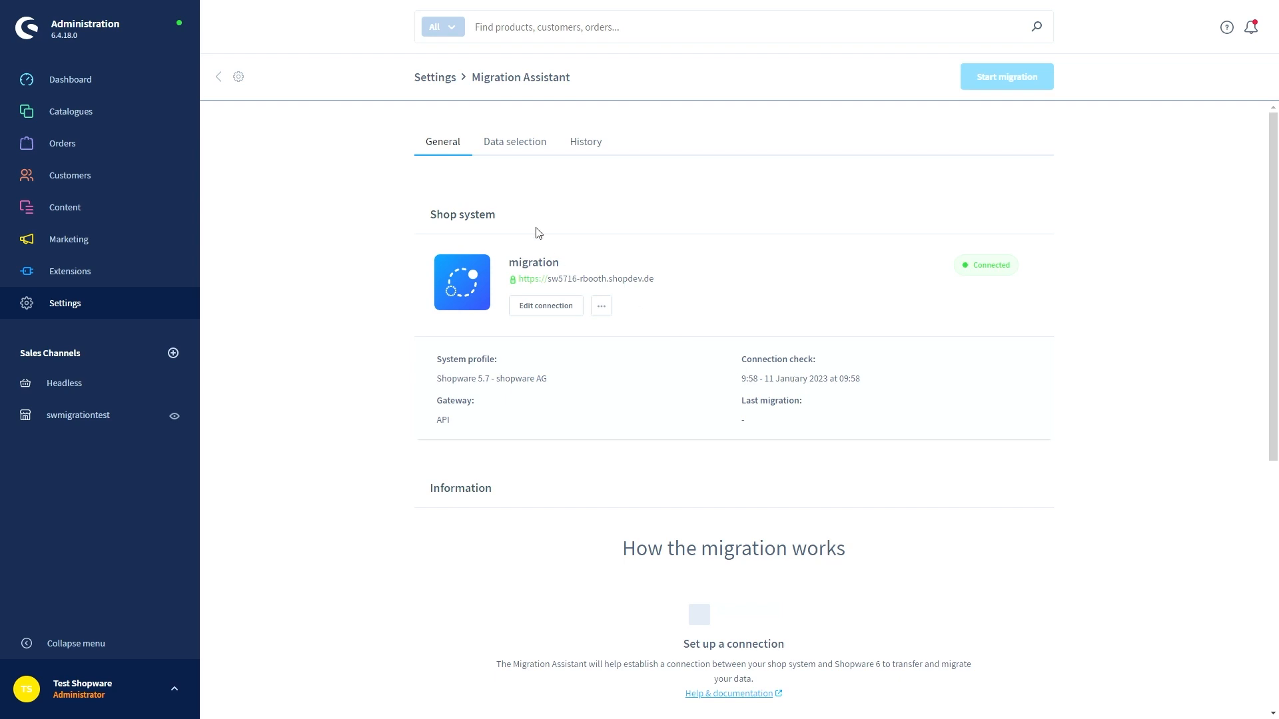
Tick Products, SEO URLs, Product reviews and Media under Data selection and start the migration
click(522, 144)
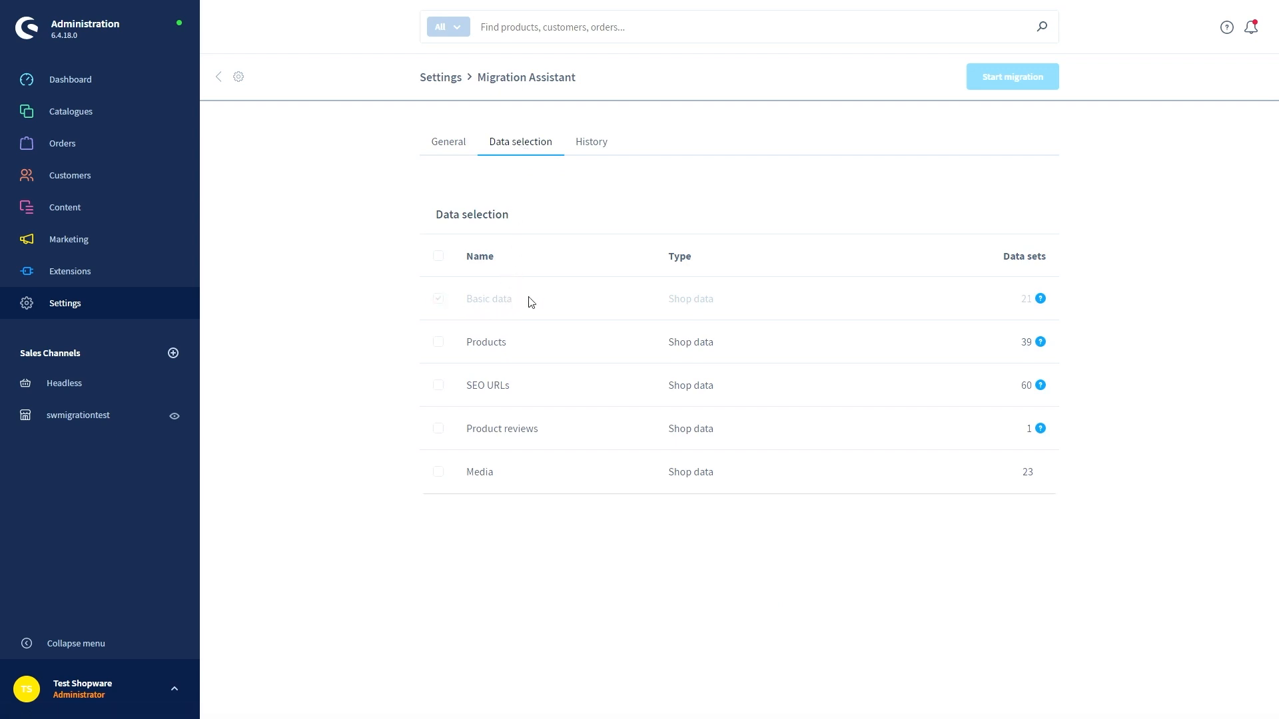
mouse_move(1040, 300)
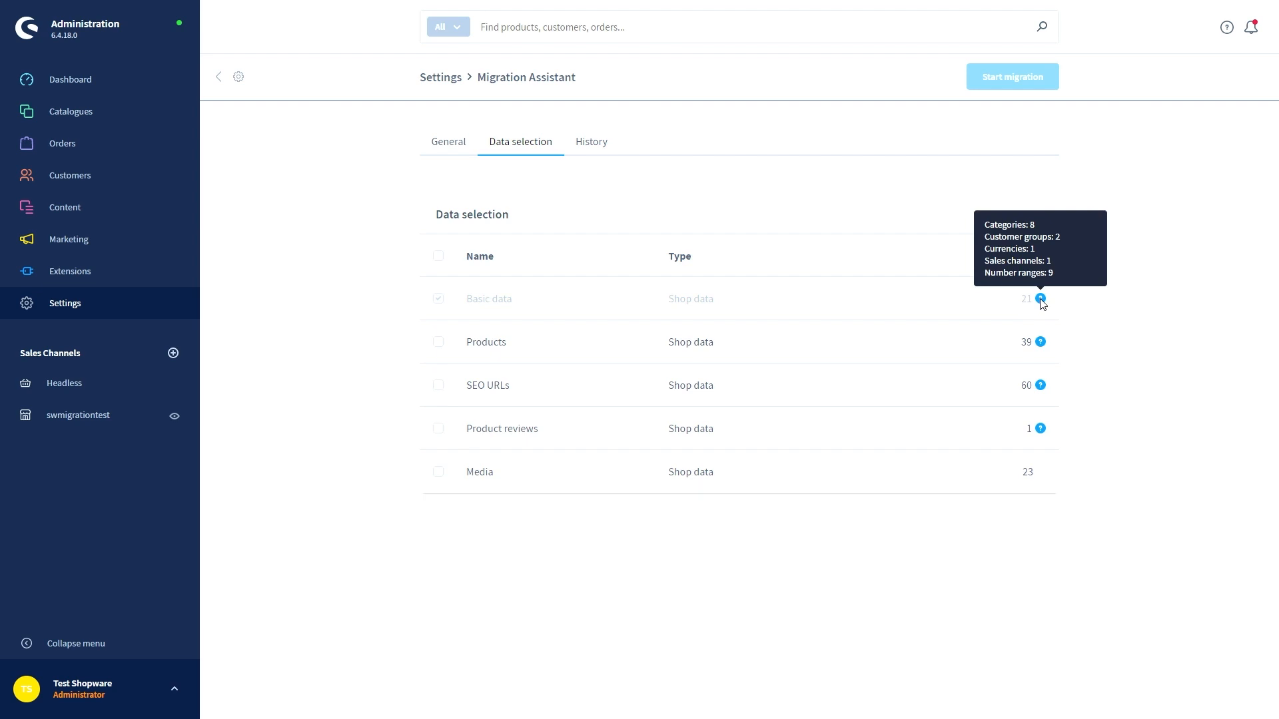
click(439, 343)
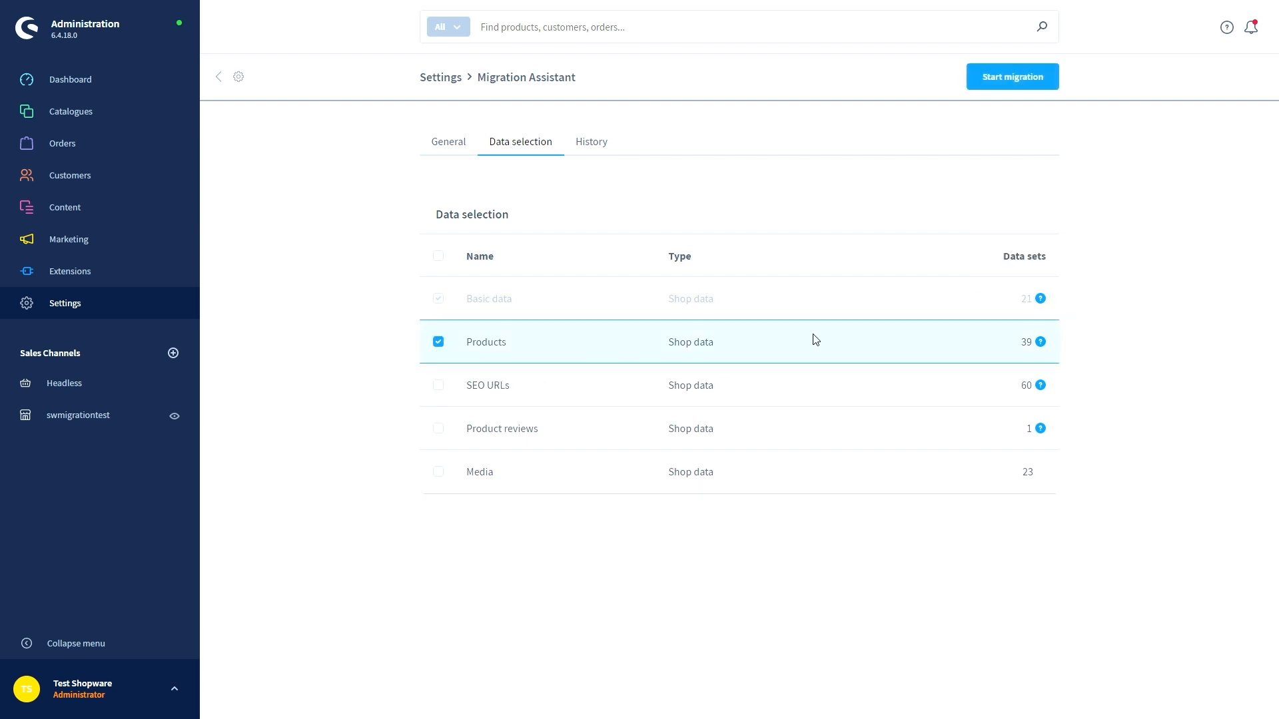
mouse_move(1043, 343)
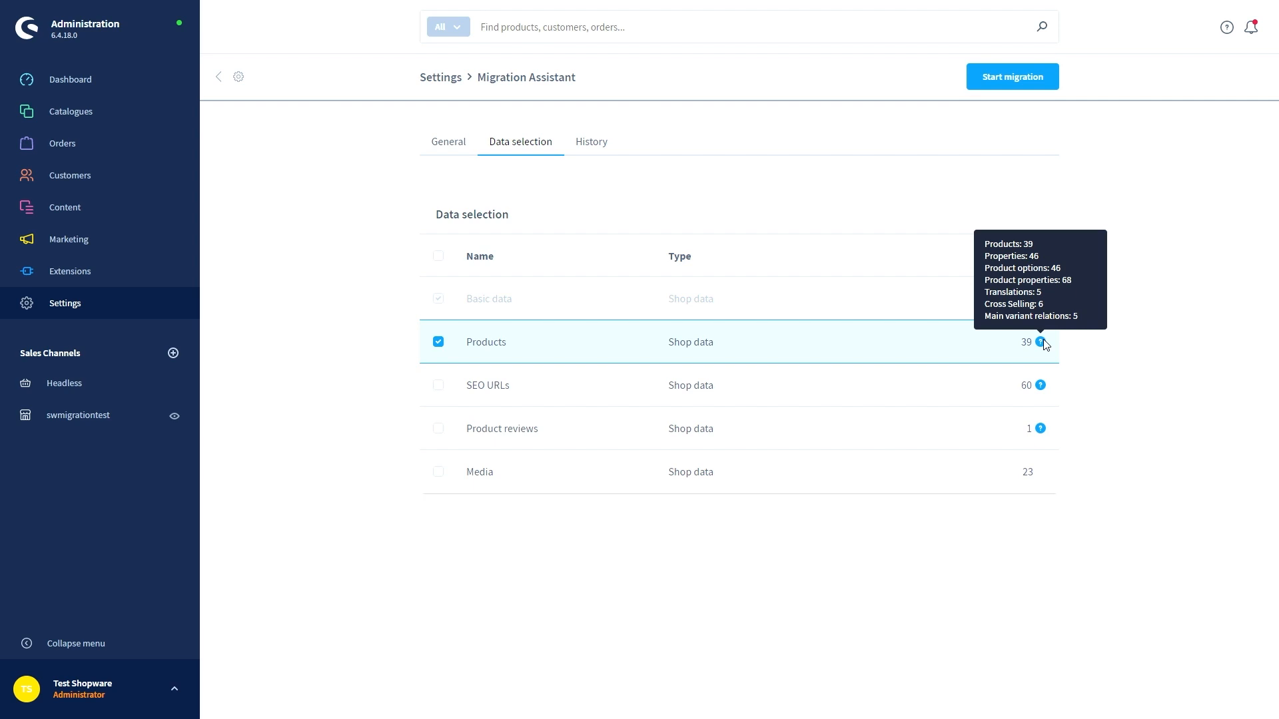
click(437, 390)
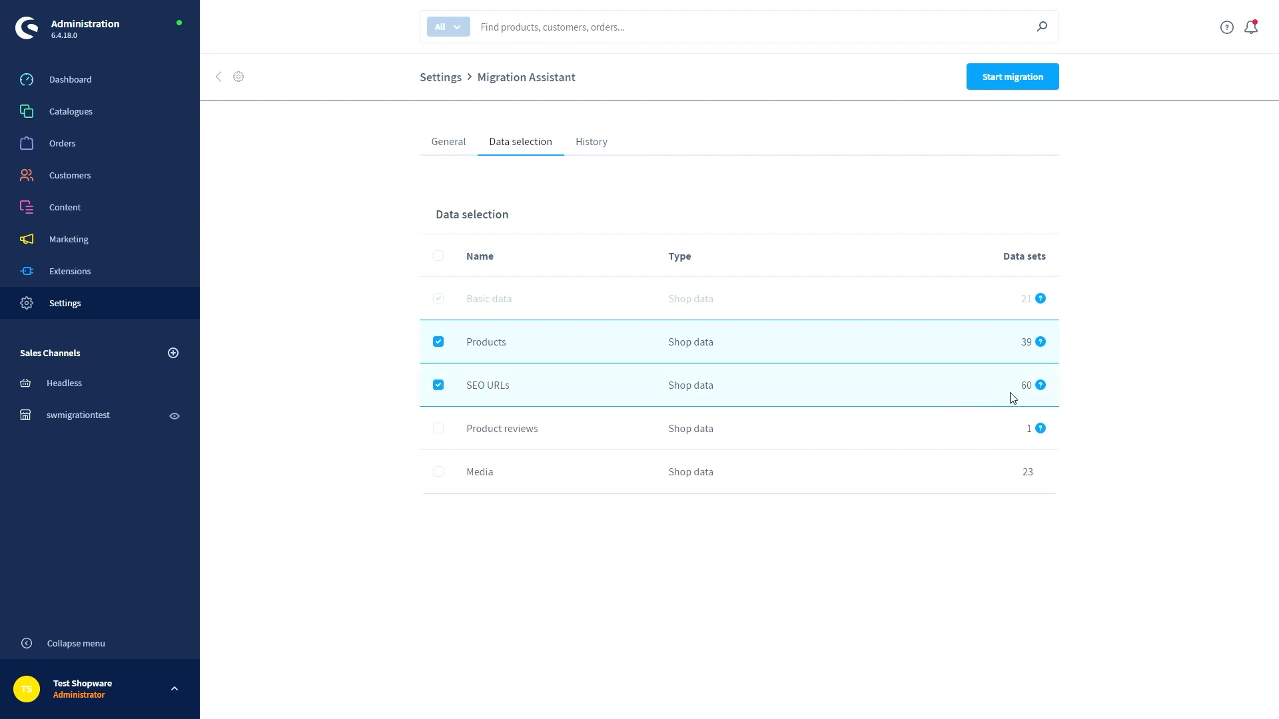
mouse_move(1039, 392)
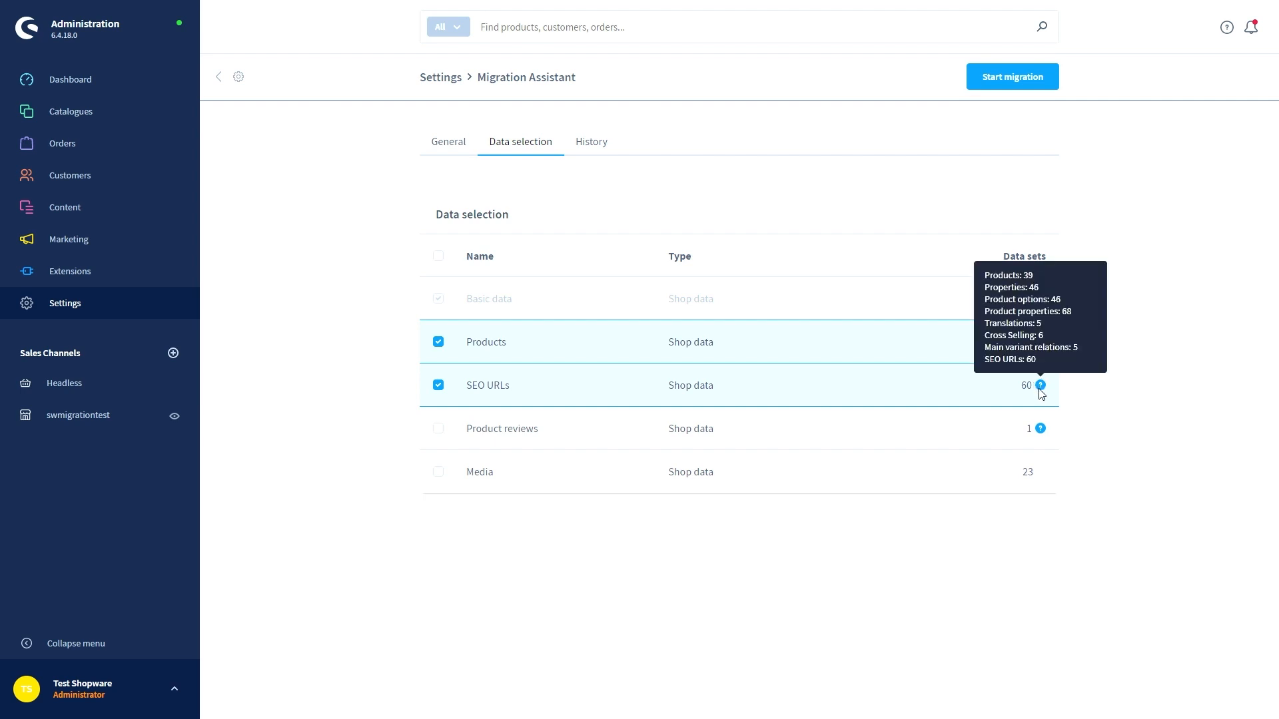
click(437, 433)
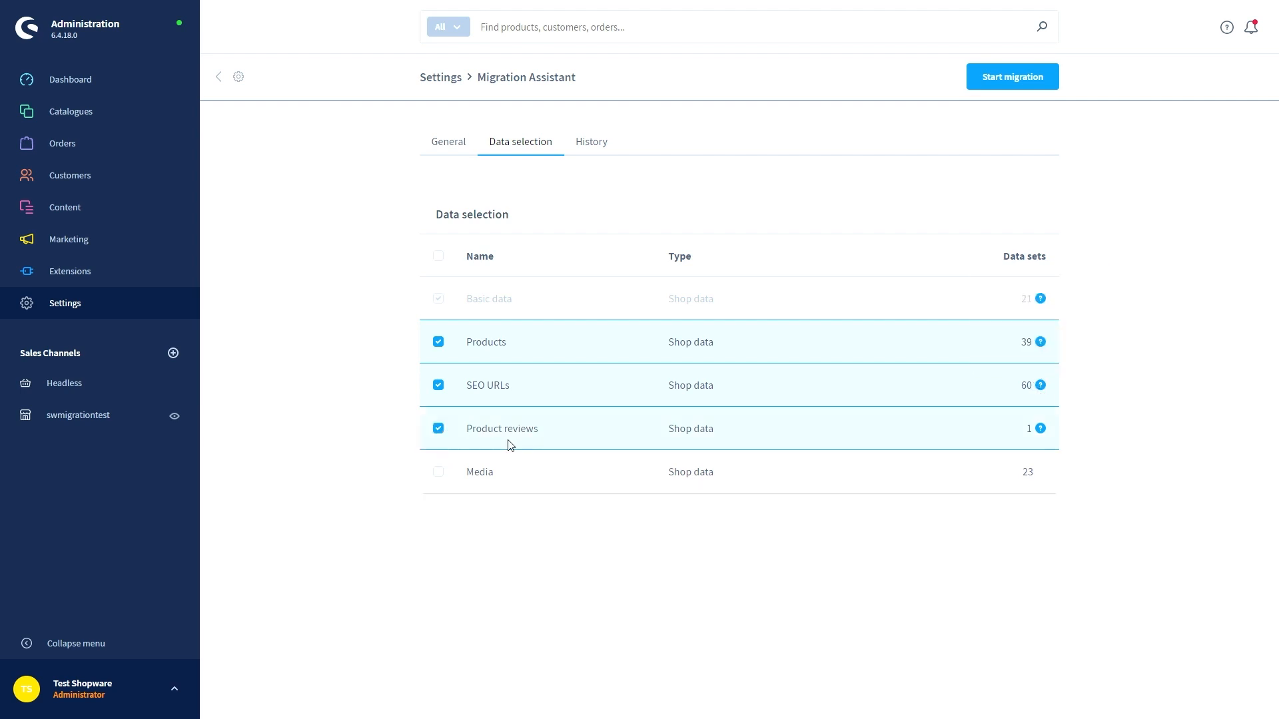
mouse_move(1043, 432)
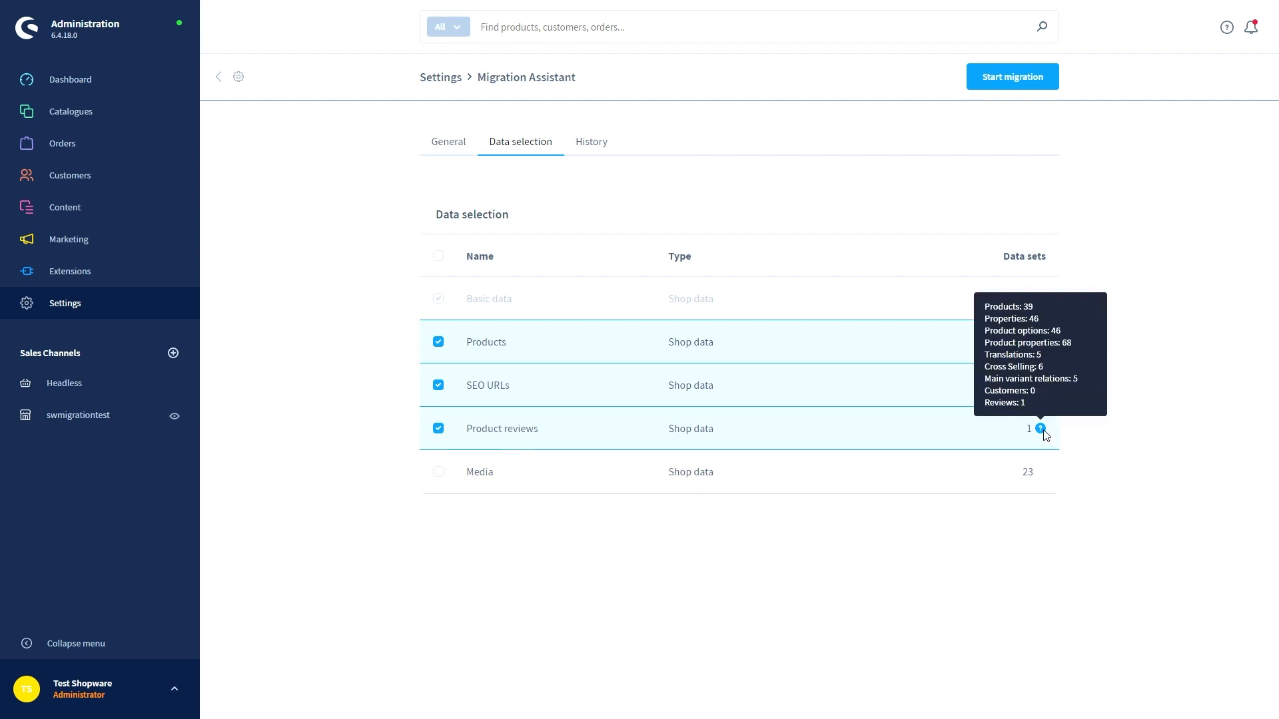
click(438, 474)
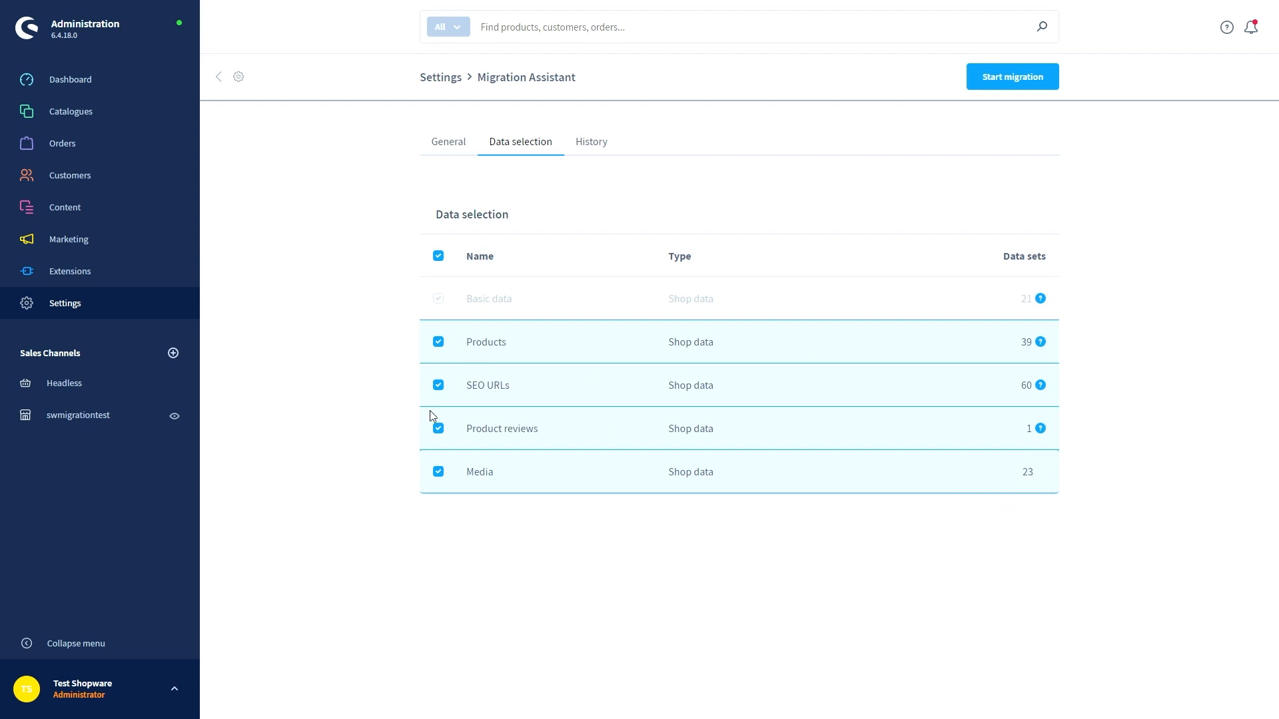
click(1005, 77)
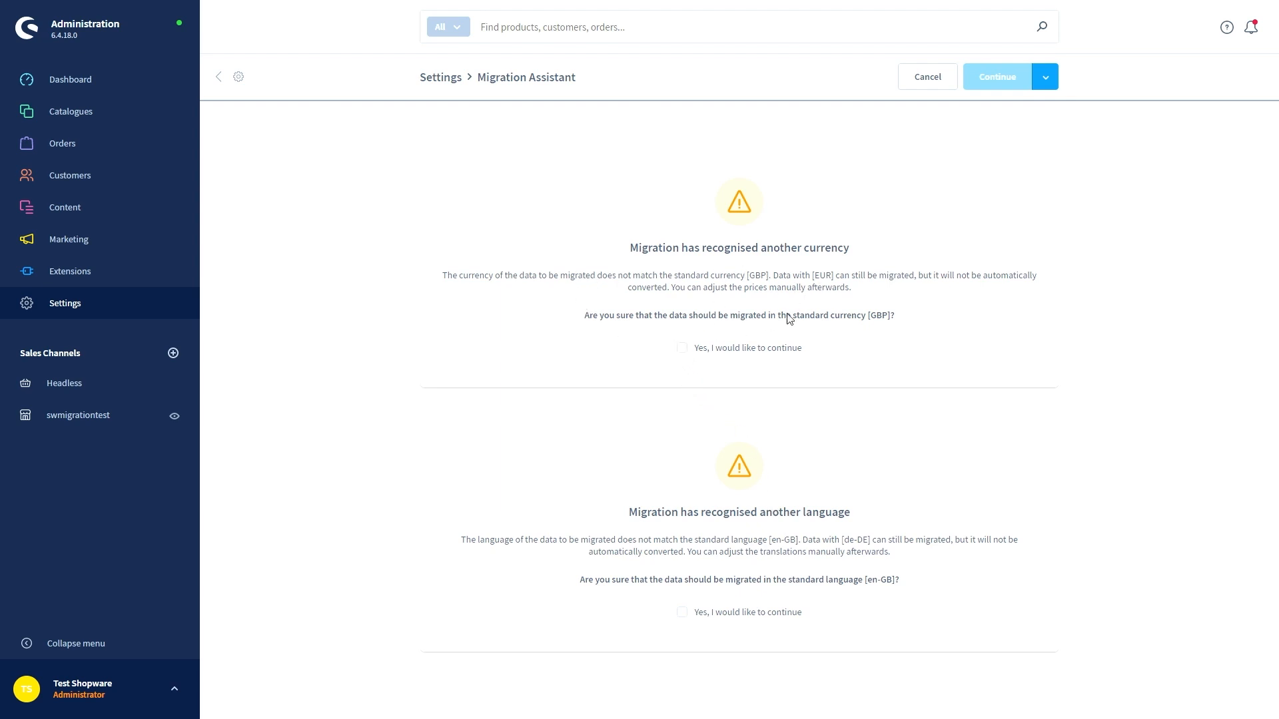
Accept migrating into the standard GBP currency and en-GB language, then continue to the data check
click(683, 349)
click(682, 612)
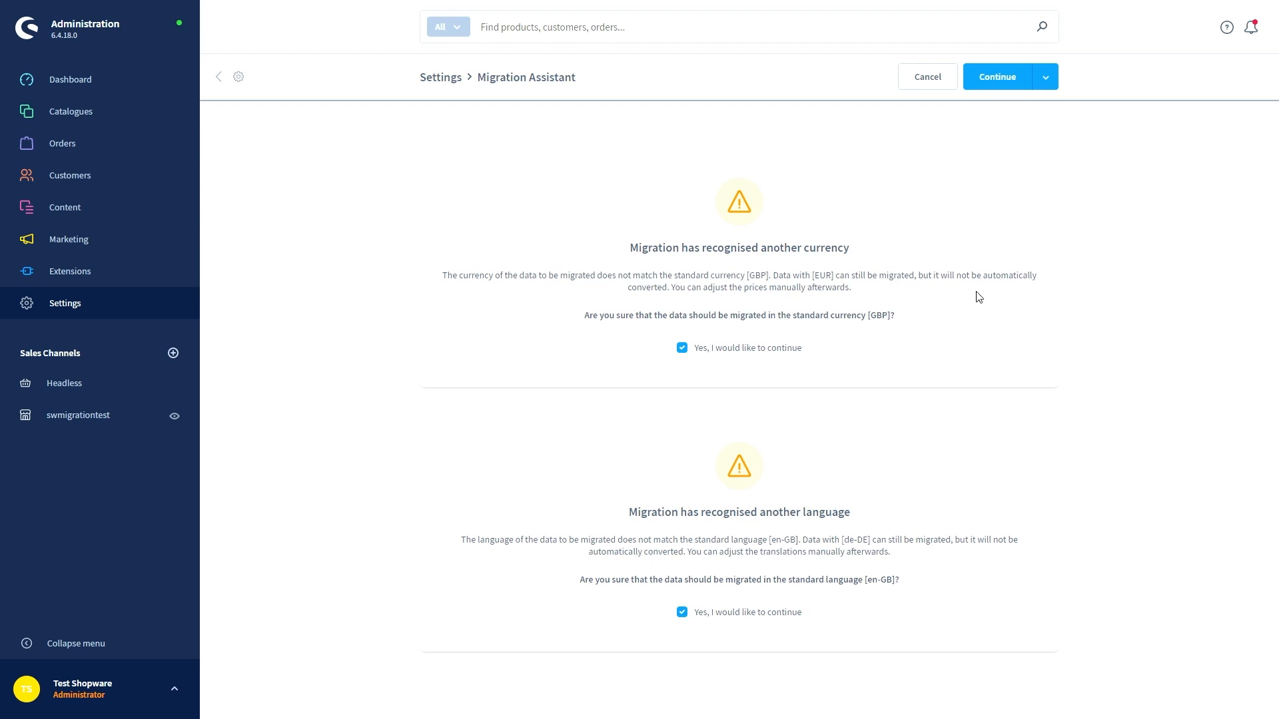
click(999, 85)
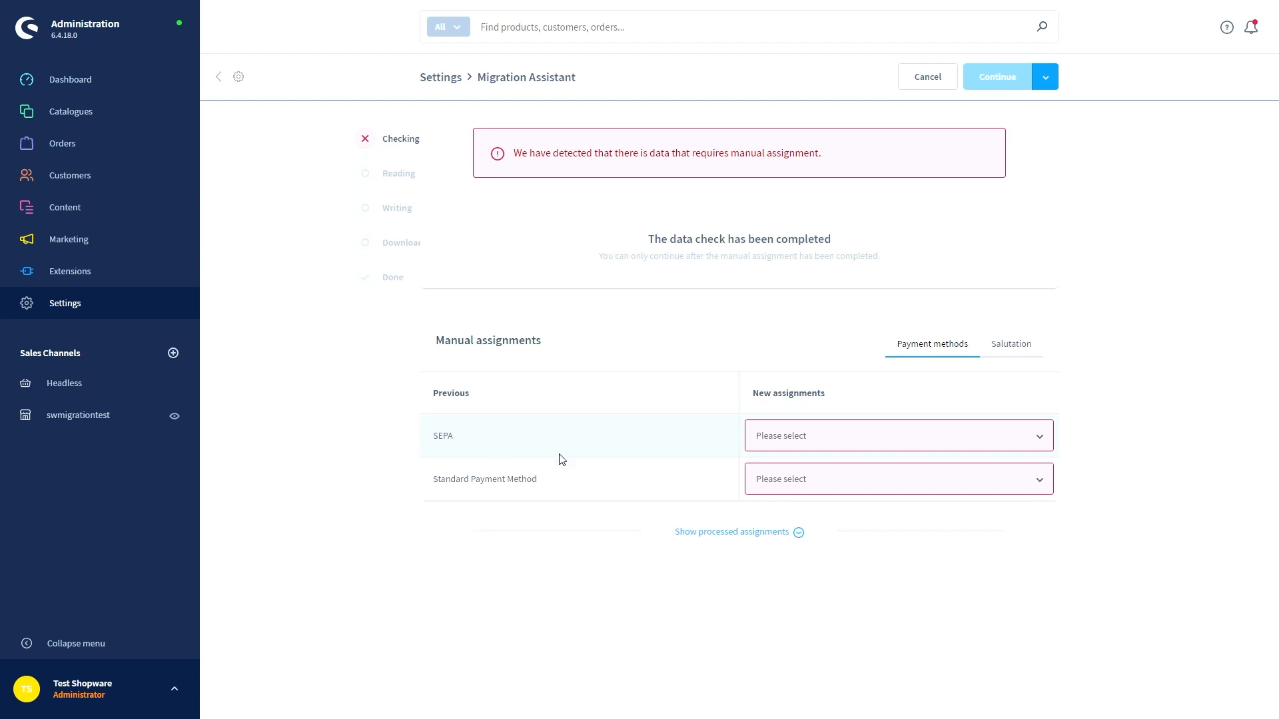
Assign SEPA to the old SEPA method and Invoice to Standard Payment Method
click(777, 443)
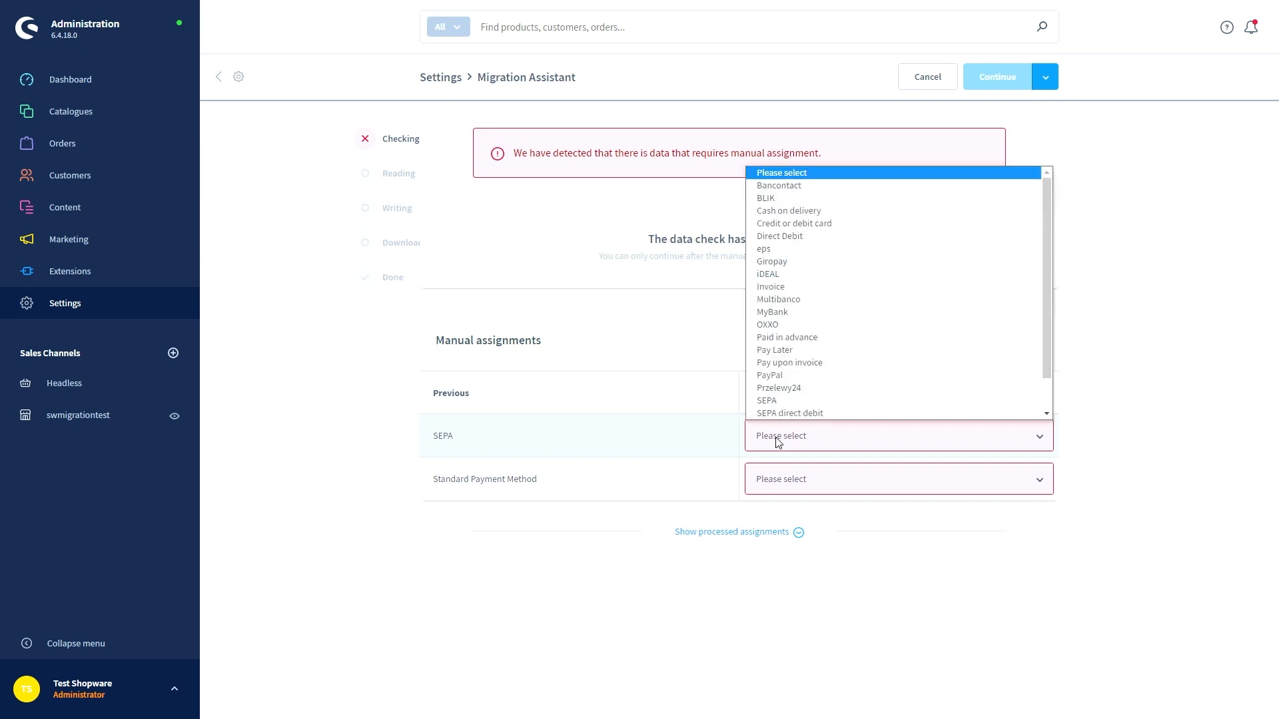
click(778, 402)
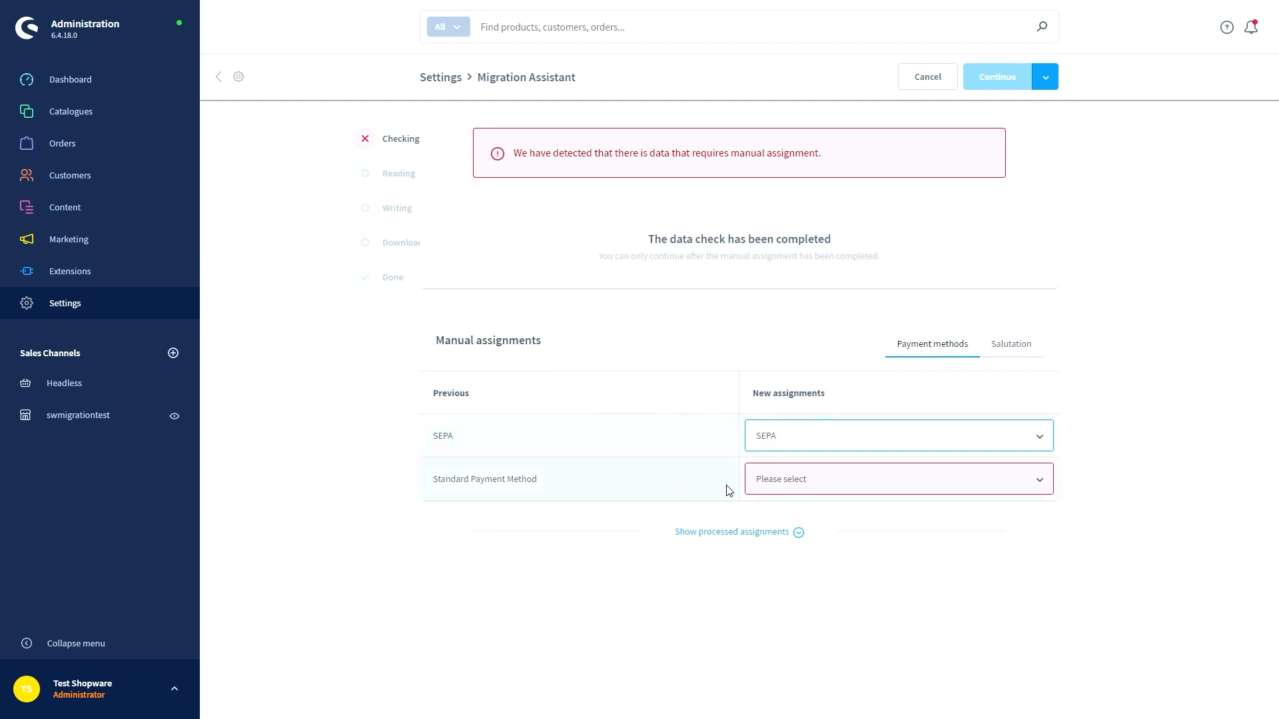
click(784, 482)
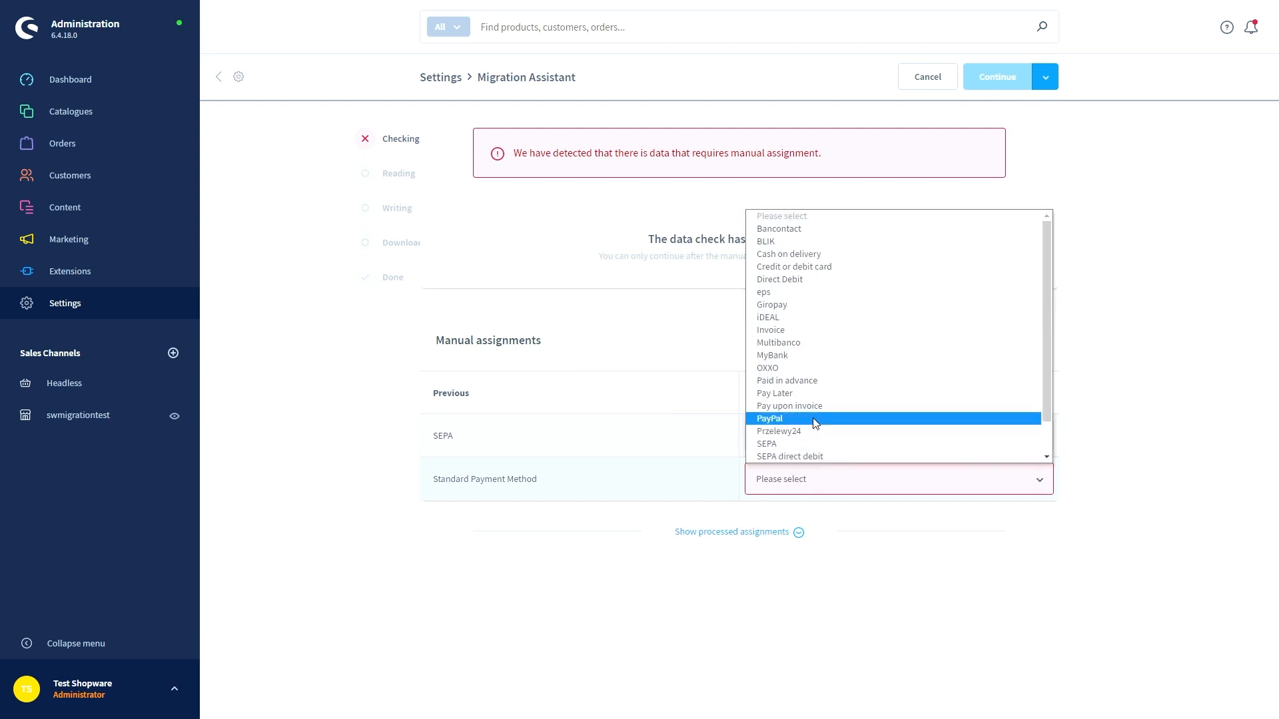
scroll(813, 424, down, 1)
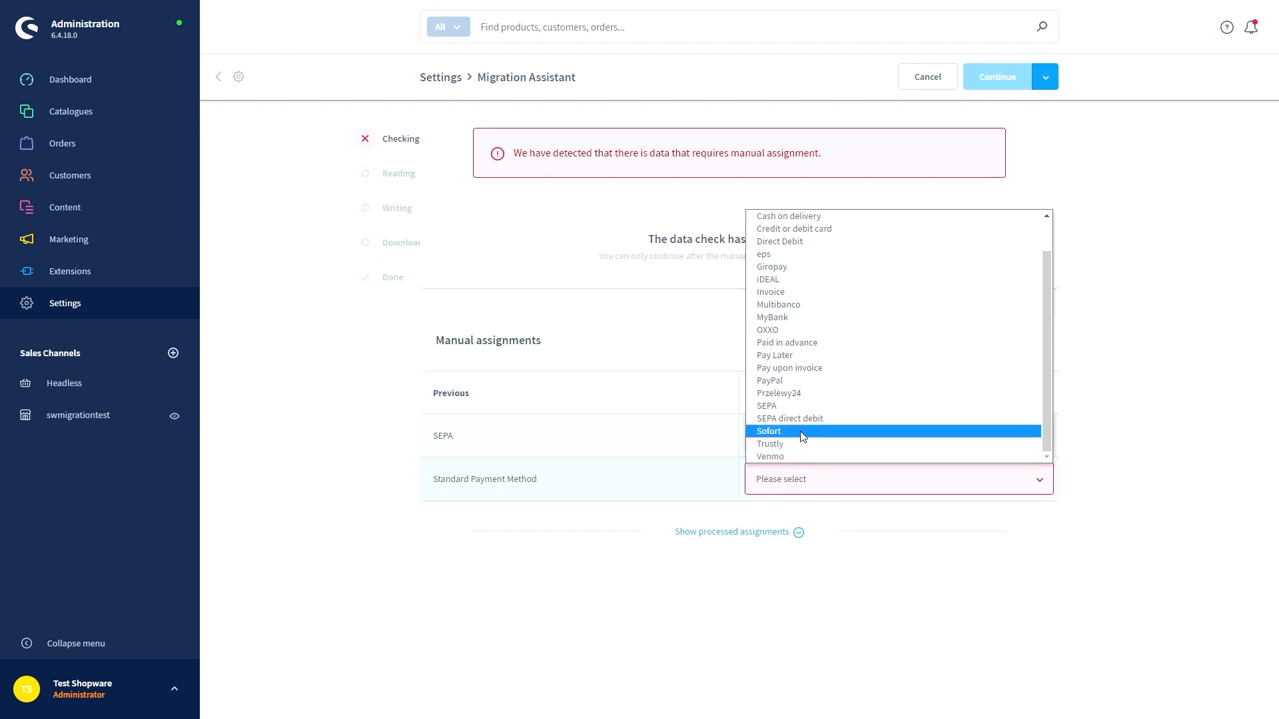
click(805, 294)
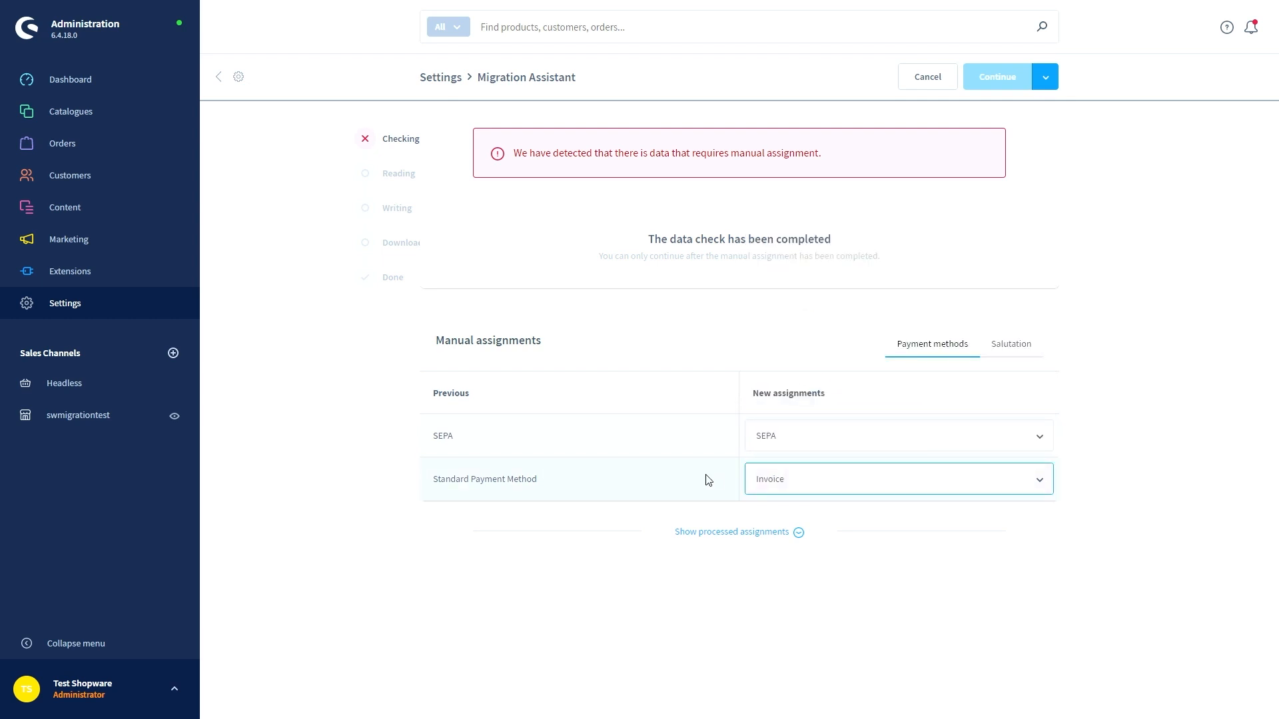
Map the ms salutation to mrs and continue the migration
click(1007, 351)
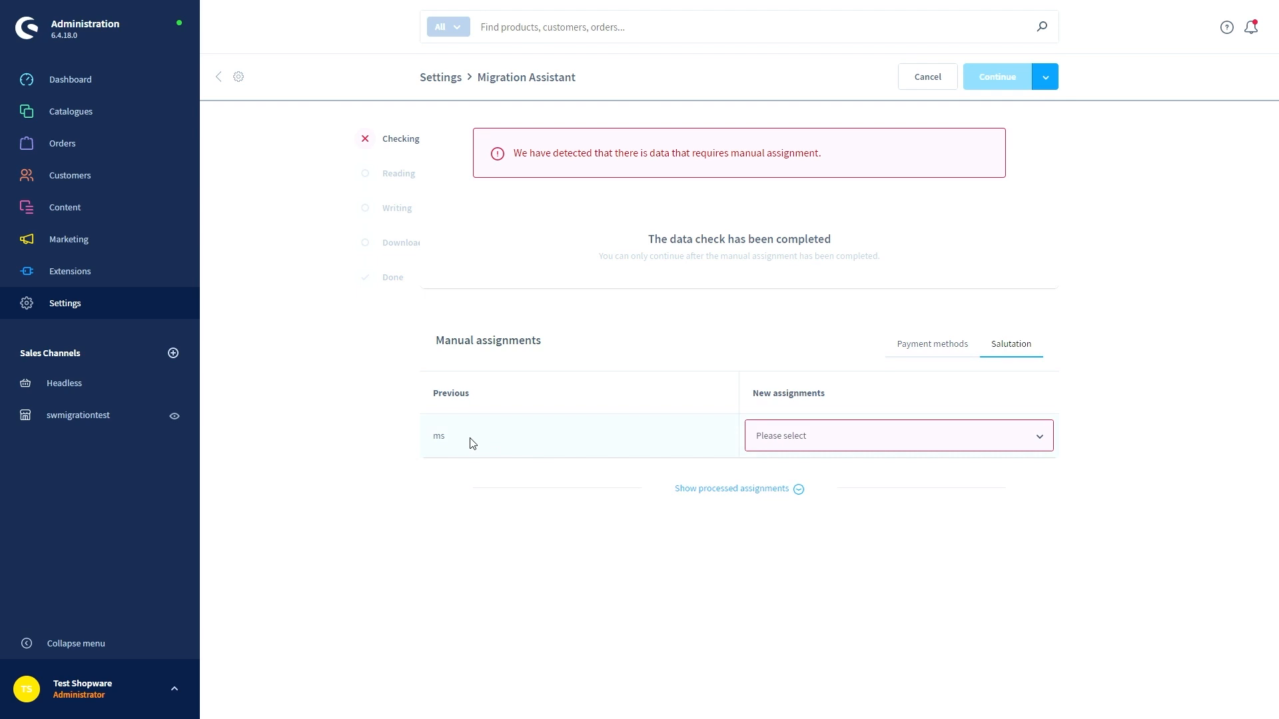
click(812, 442)
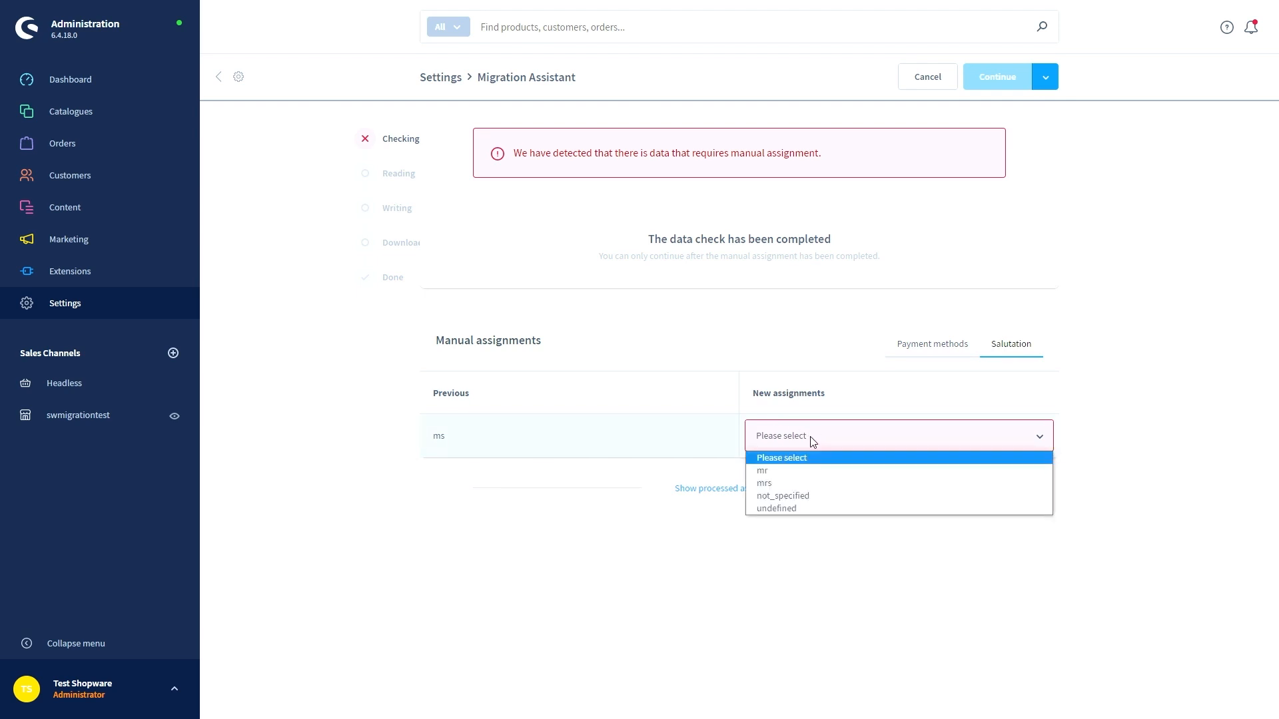
click(782, 485)
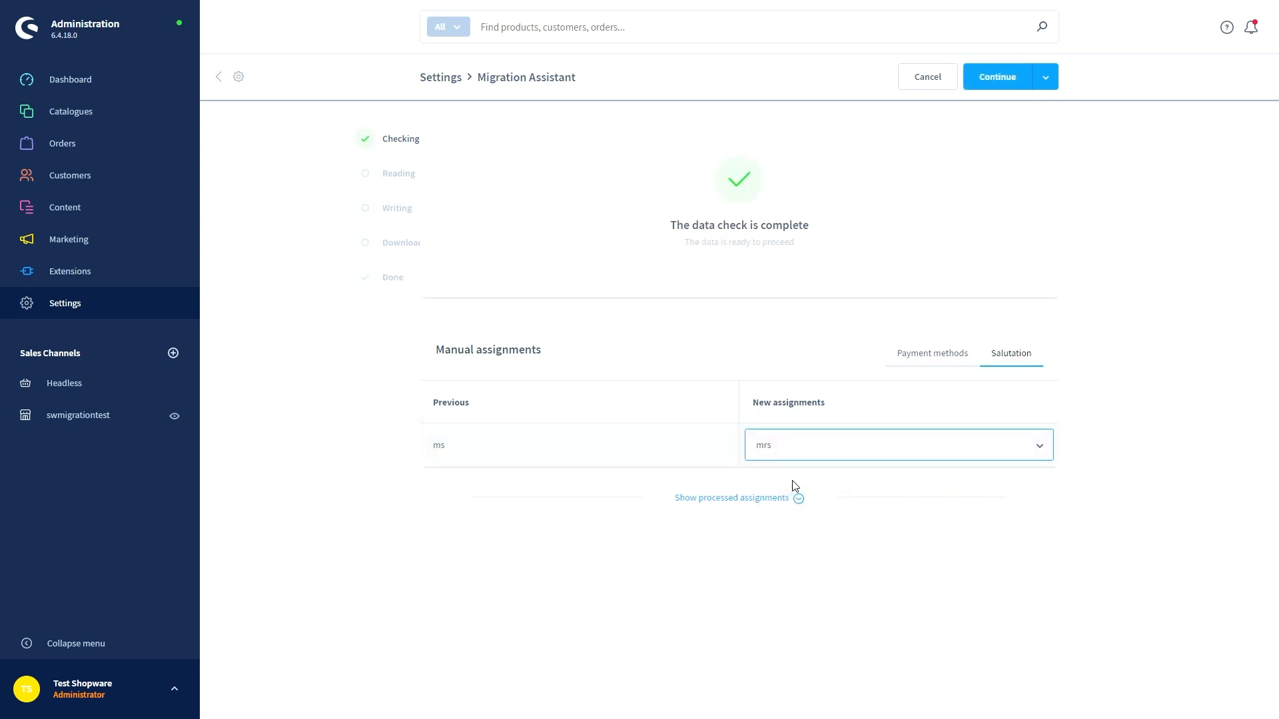
click(997, 87)
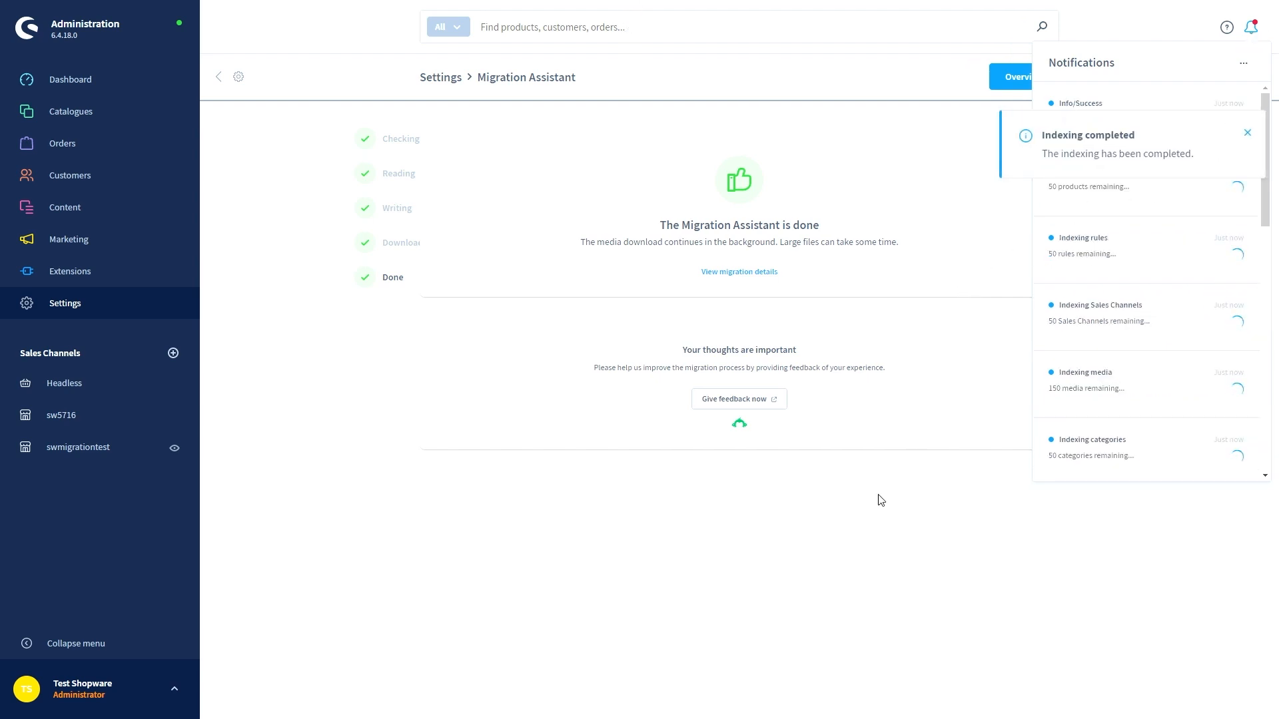
From the Dashboard, return to the Migration Assistant and view the finished migration's details
click(113, 94)
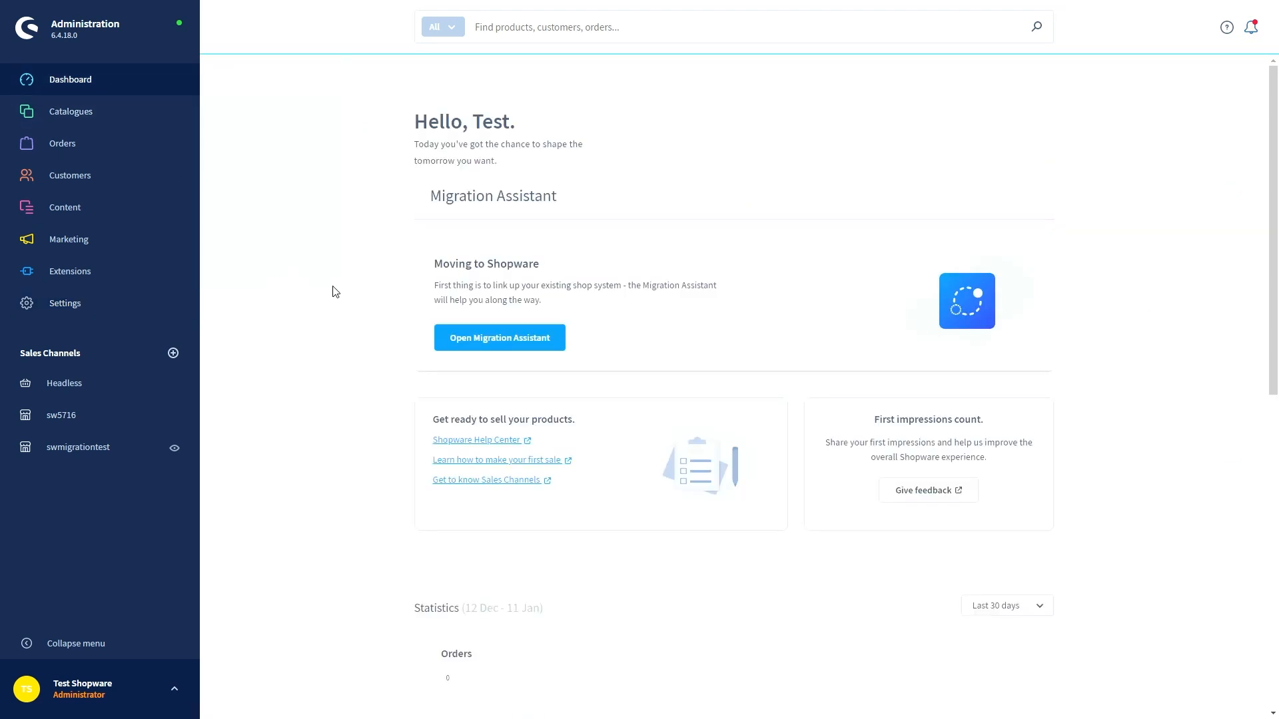
click(469, 343)
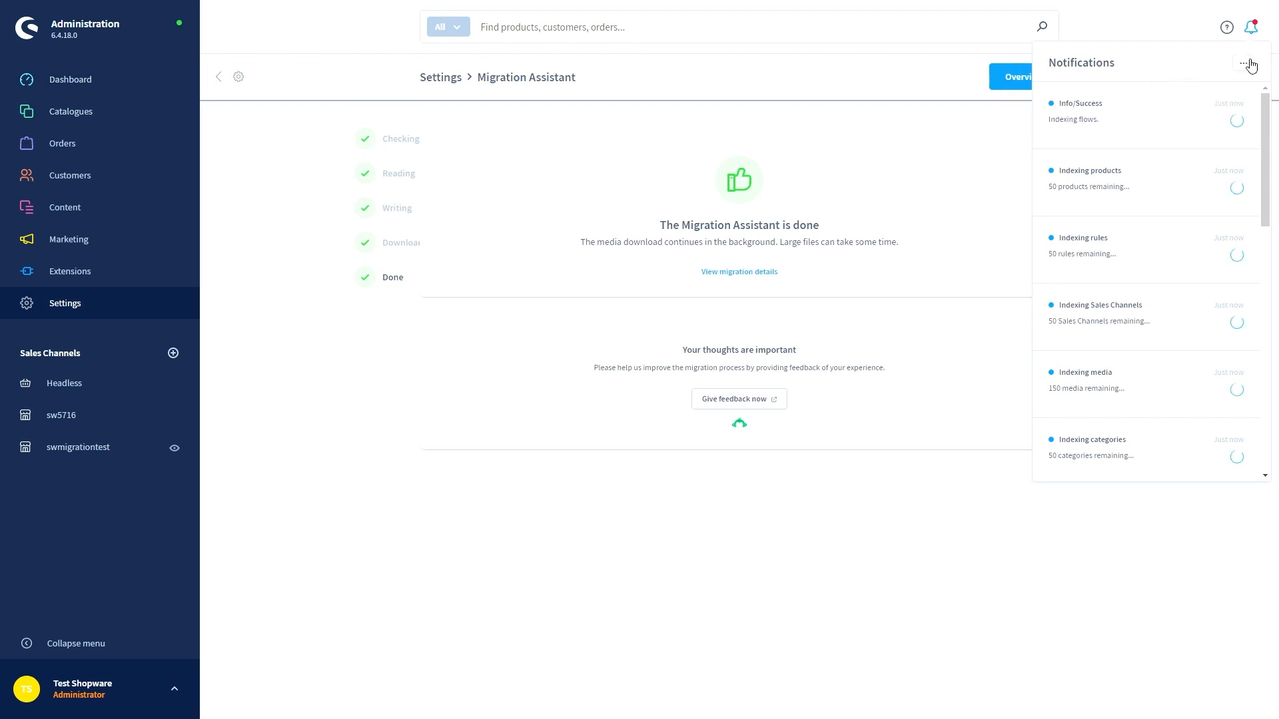
click(1251, 29)
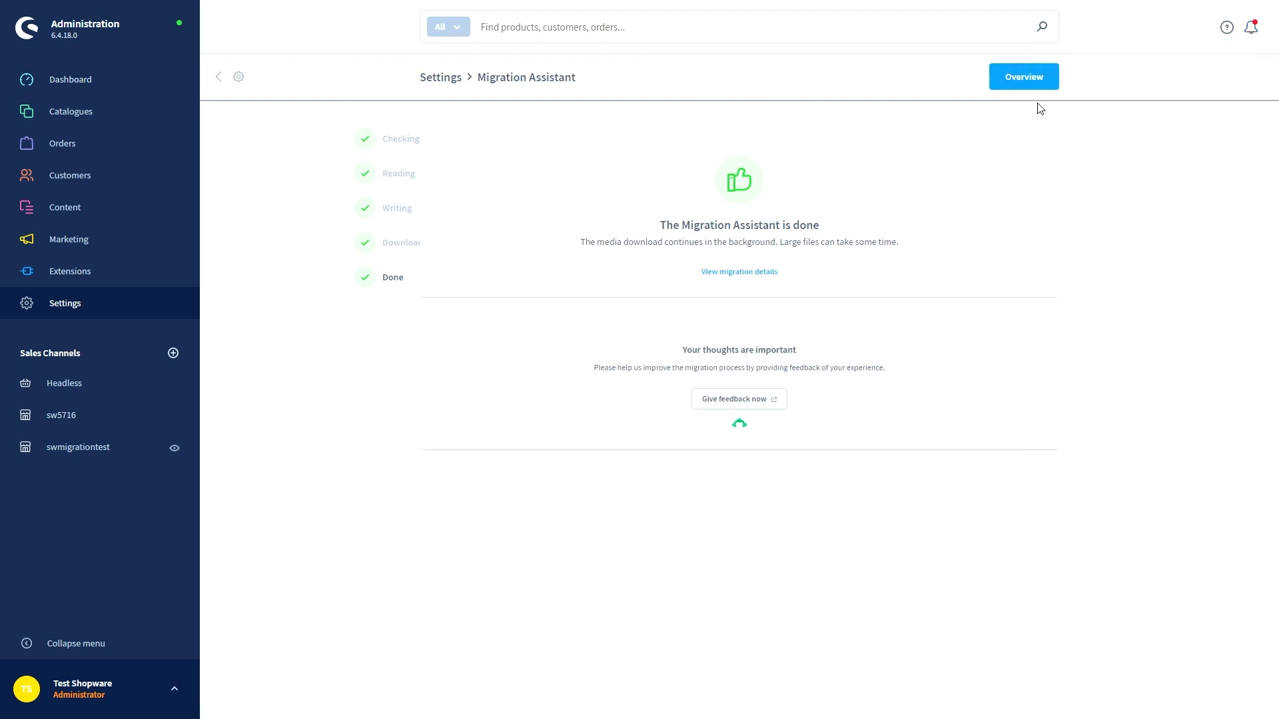
click(742, 276)
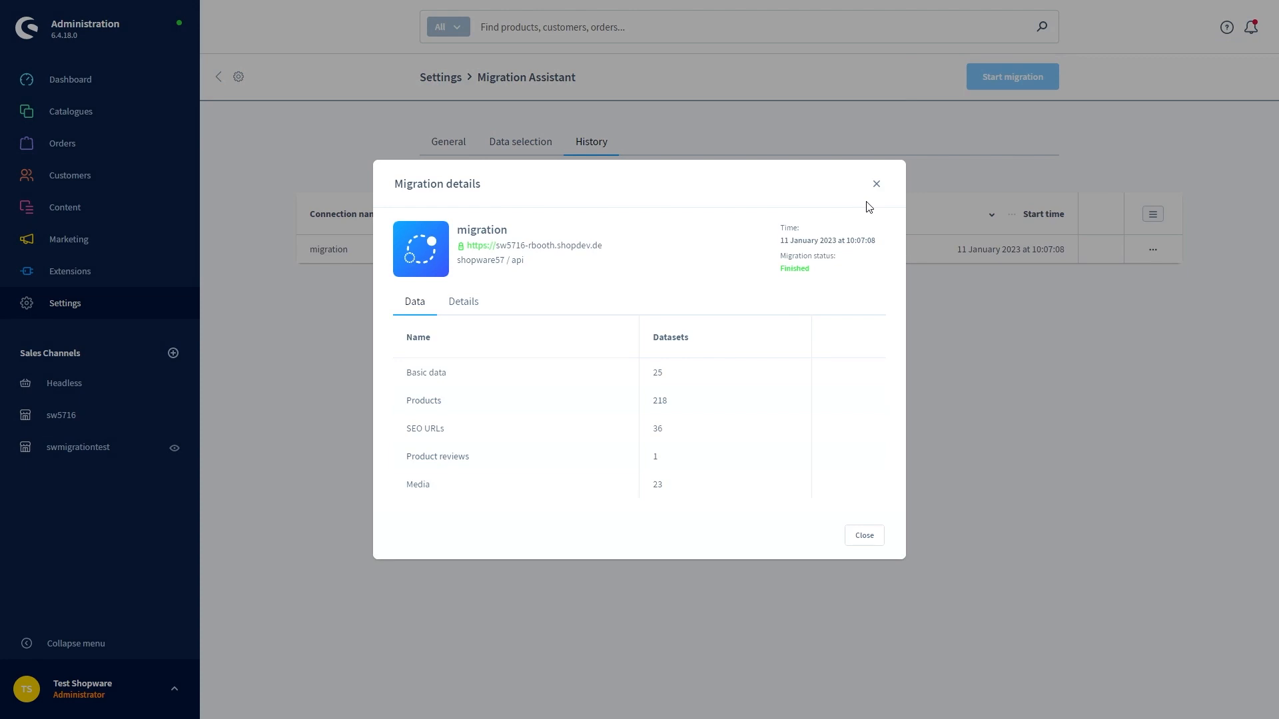
Close the migration details, look at the migration History, then return to the General overview
click(877, 184)
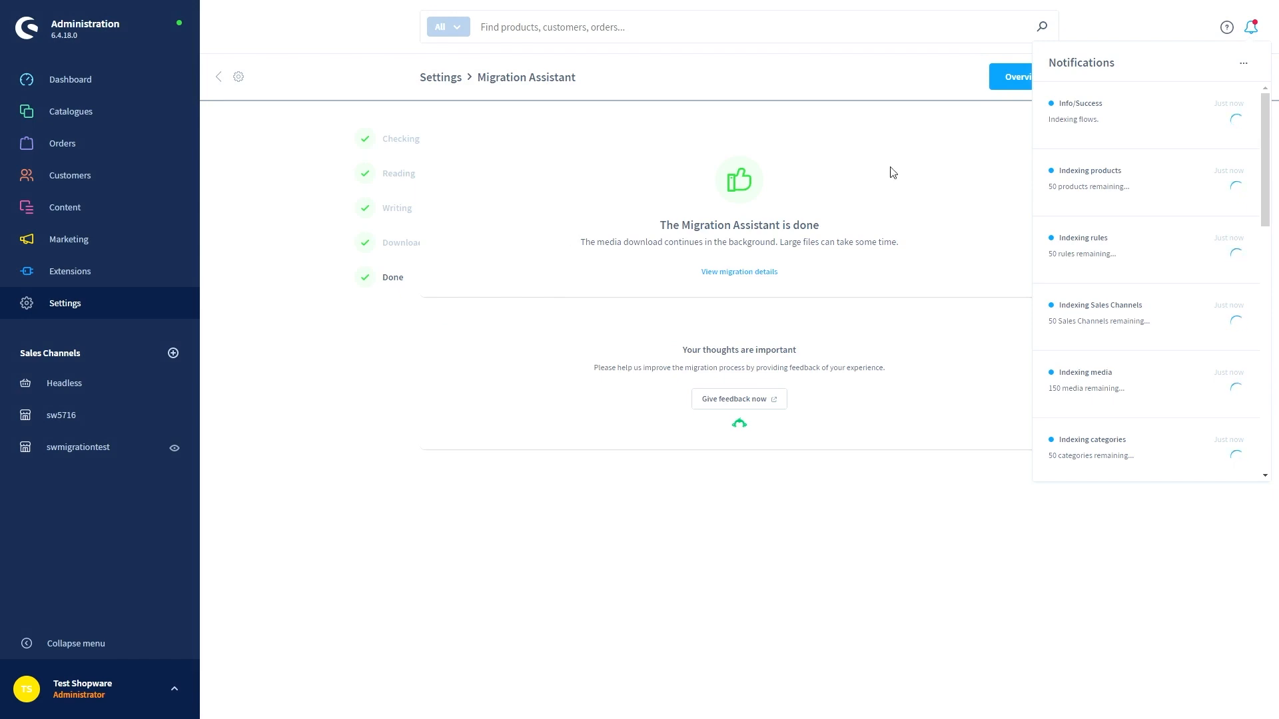
click(1253, 36)
click(1022, 78)
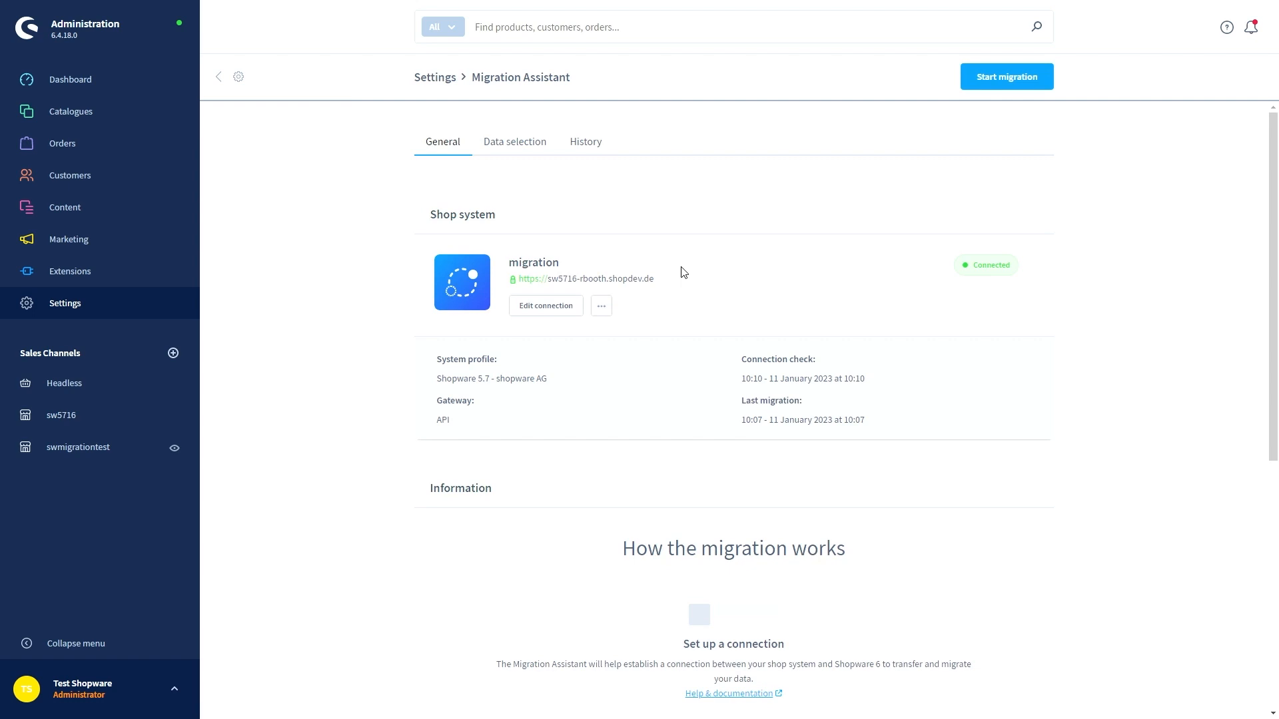
click(581, 149)
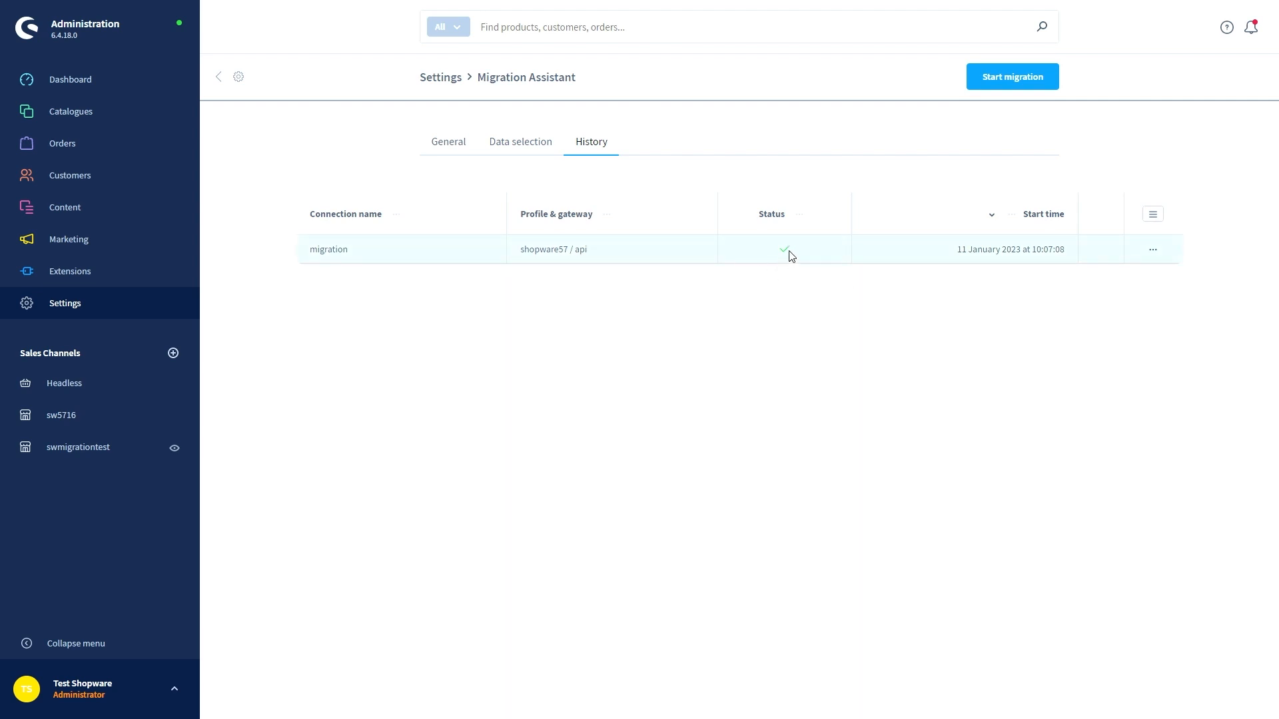
click(1153, 251)
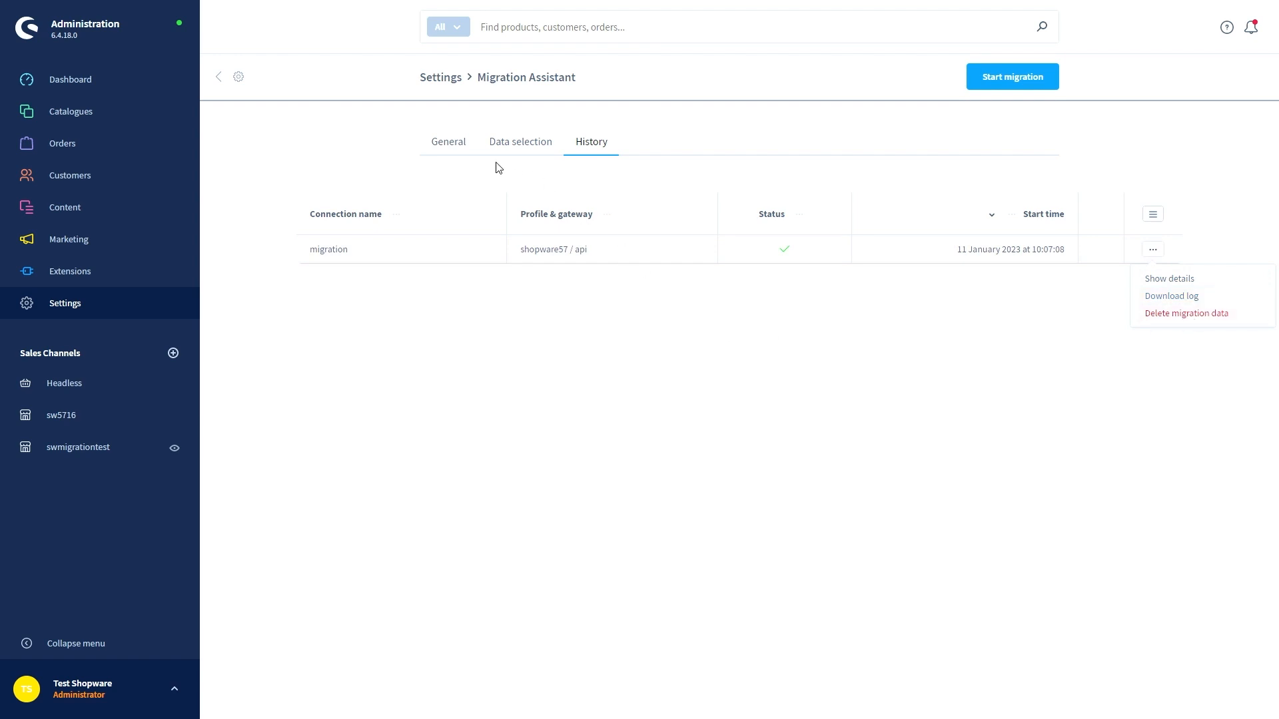
click(455, 153)
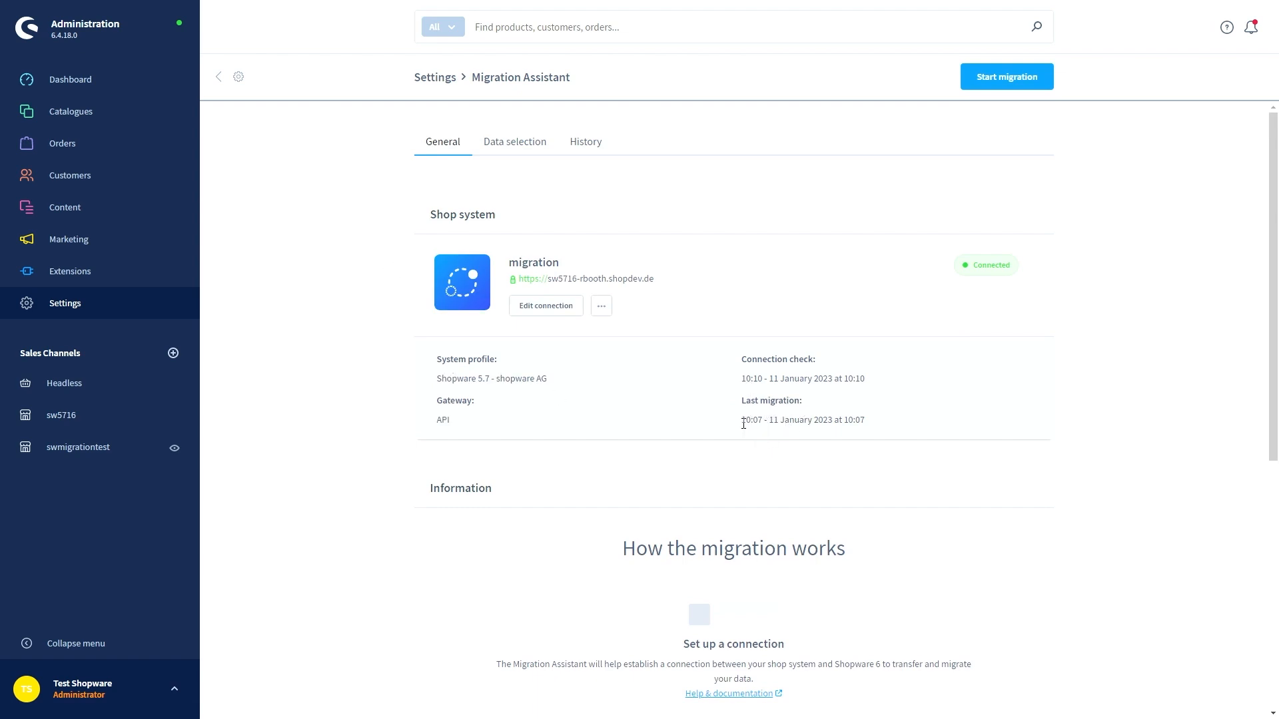
drag(744, 424, 865, 424)
click(871, 428)
click(602, 310)
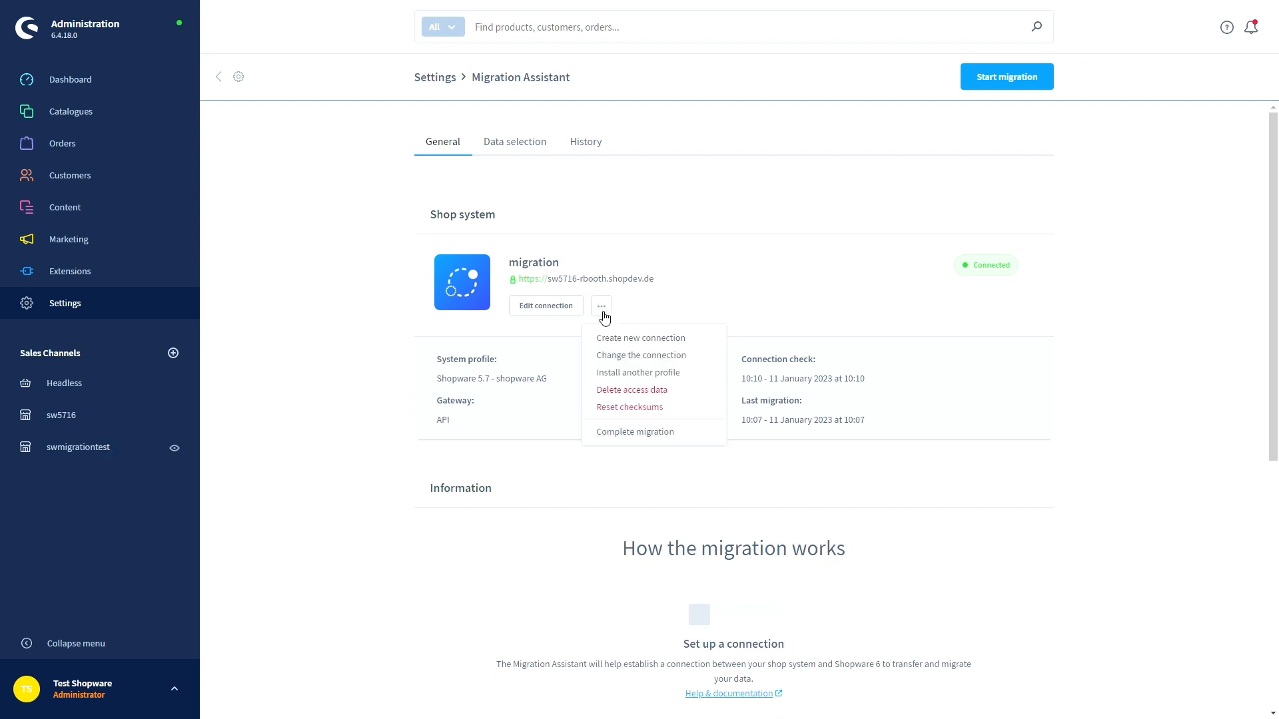
click(636, 410)
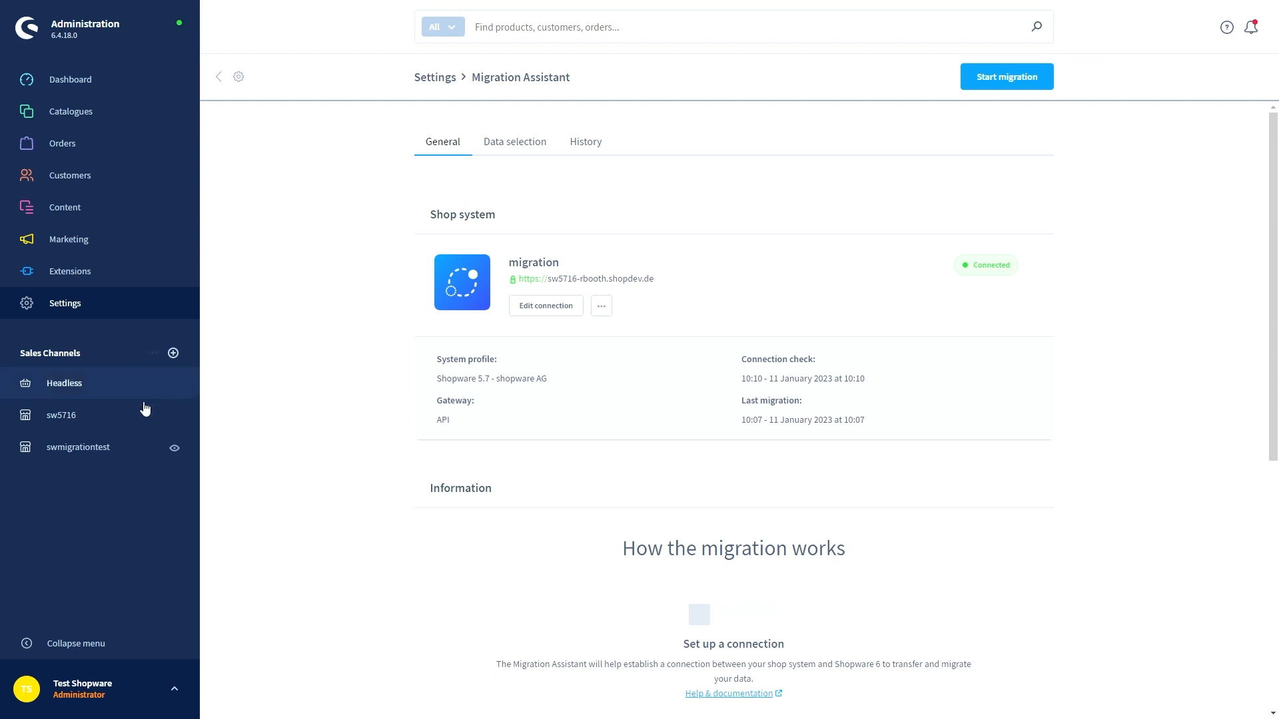
In swmigrationtest's Domains, select the https domain's host name, then cancel the edit
click(84, 459)
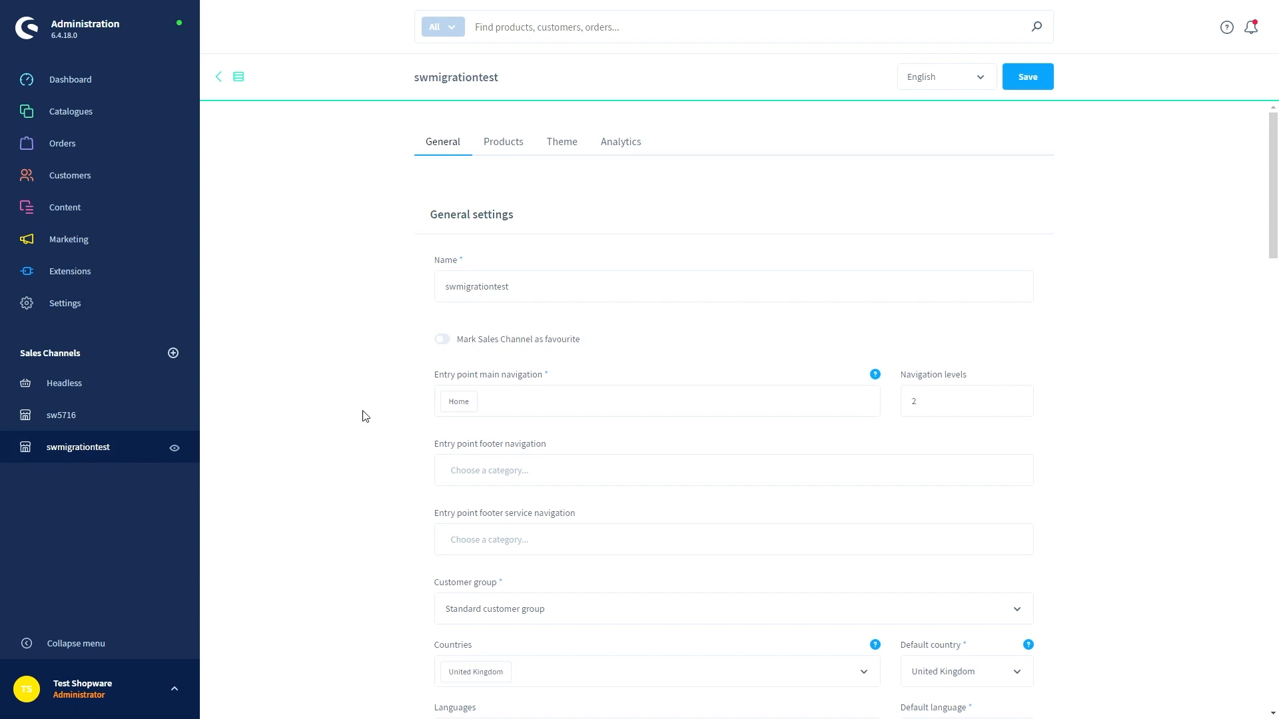
scroll(373, 420, down, 10)
scroll(380, 426, down, 5)
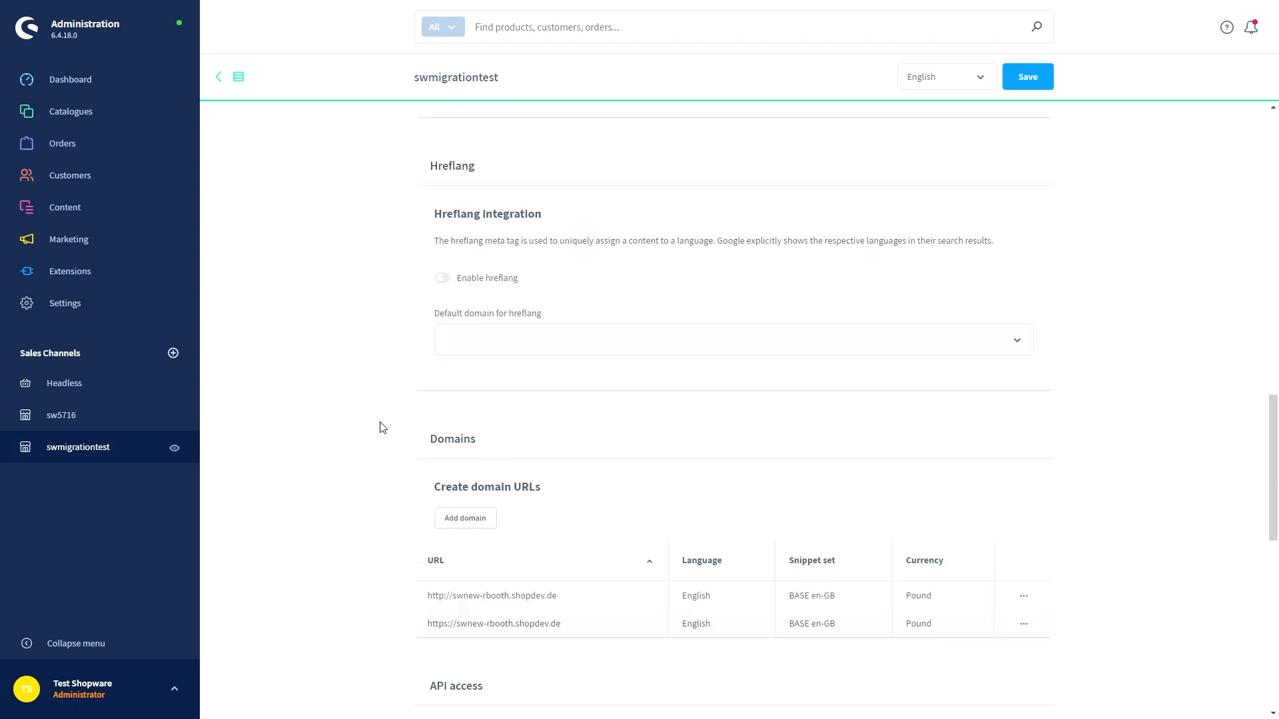
scroll(384, 427, down, 5)
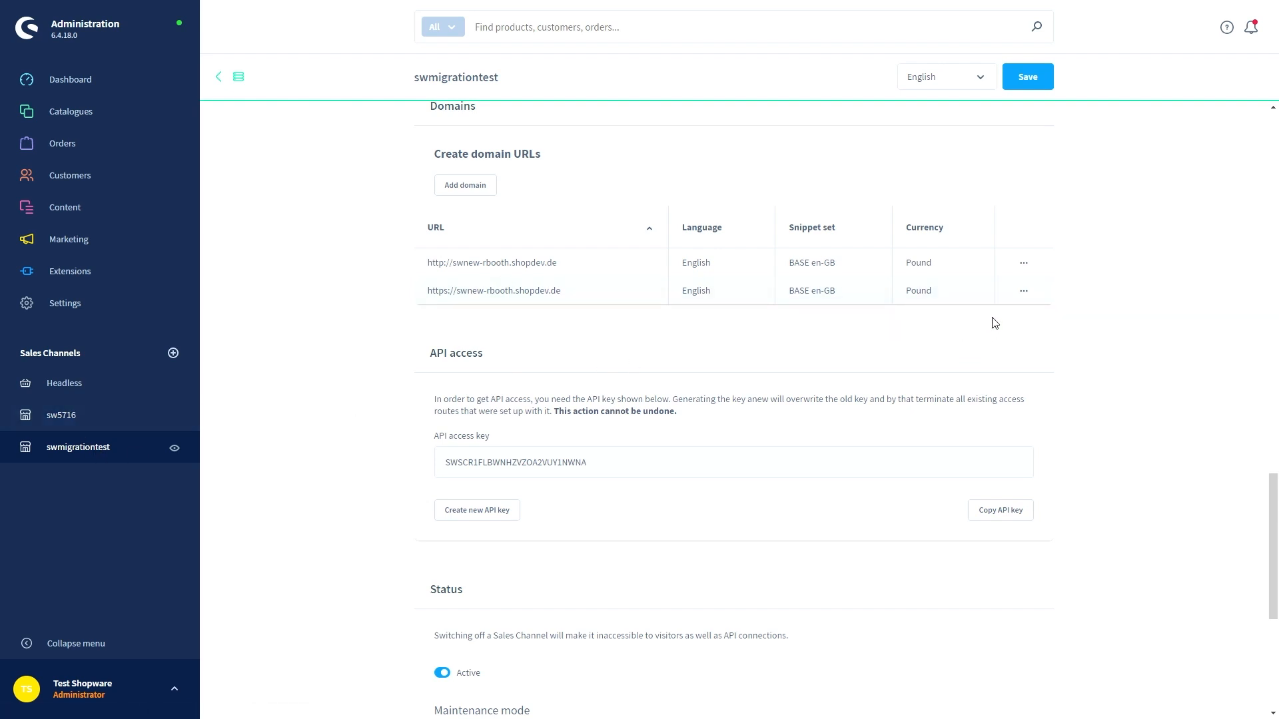
click(1023, 292)
click(1039, 320)
drag(603, 287, 464, 323)
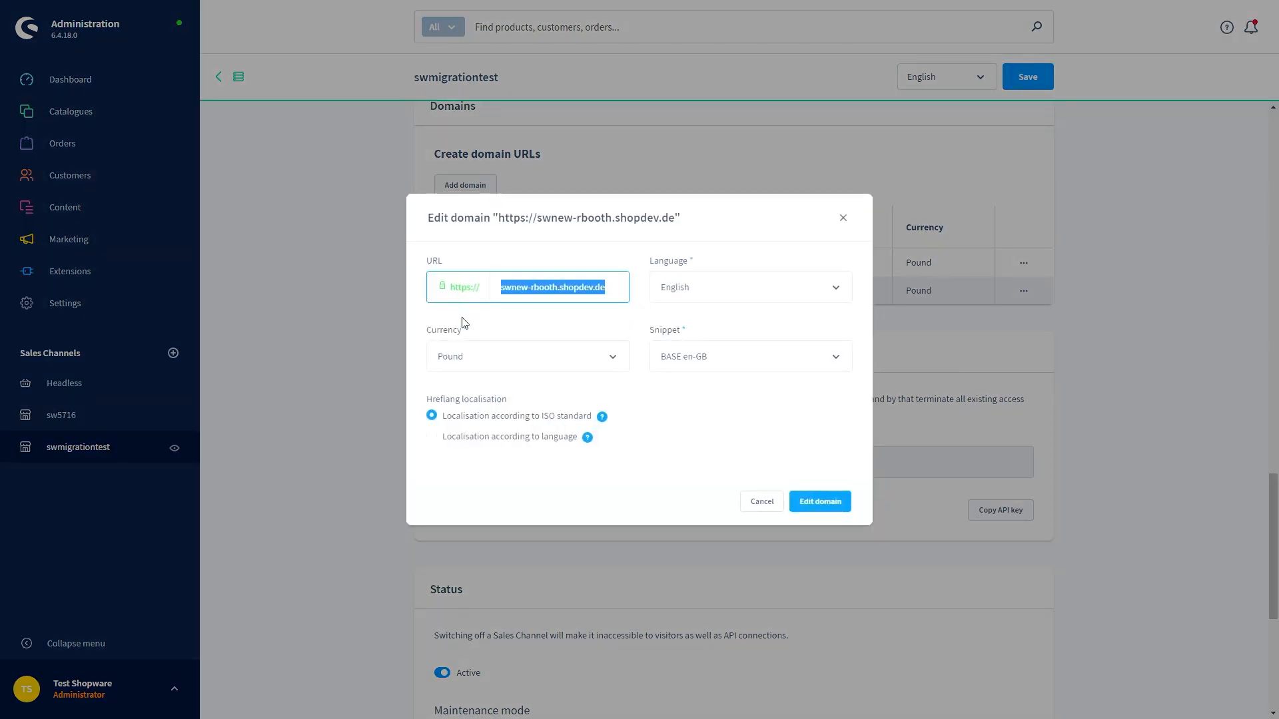
click(762, 501)
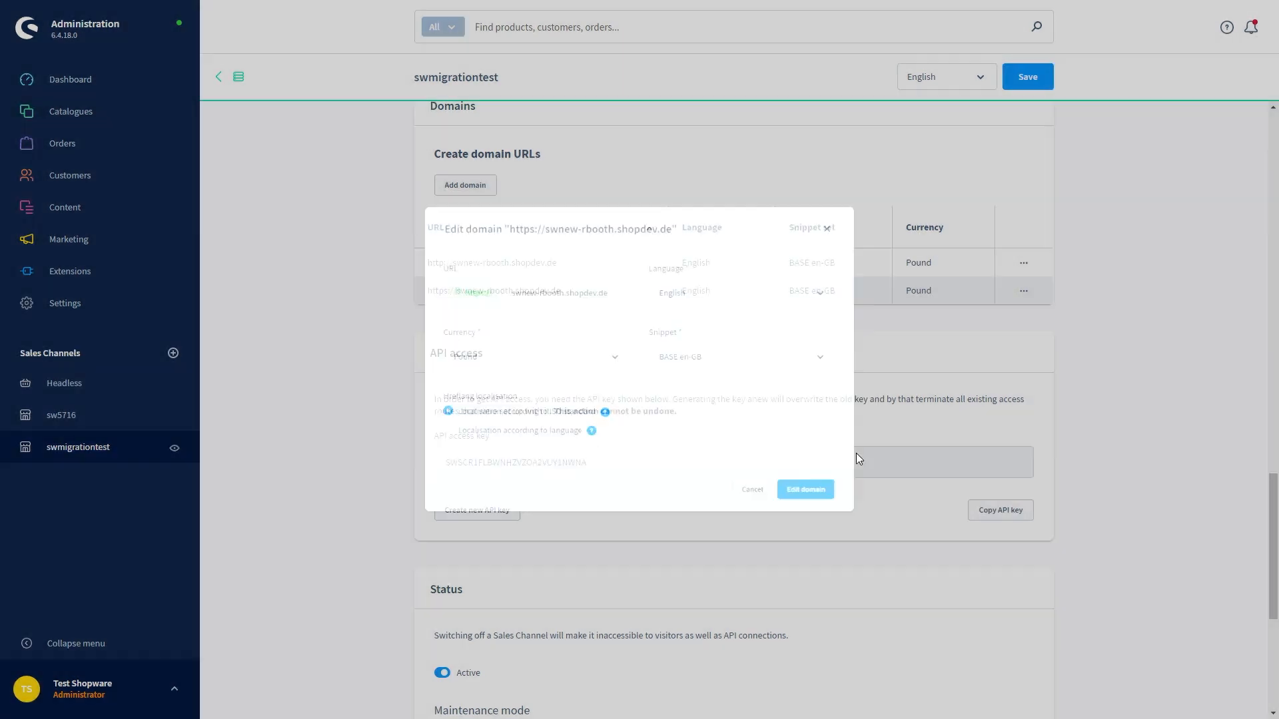
Delete both the https and http domains and save the swmigrationtest sales channel
click(1023, 291)
click(1033, 334)
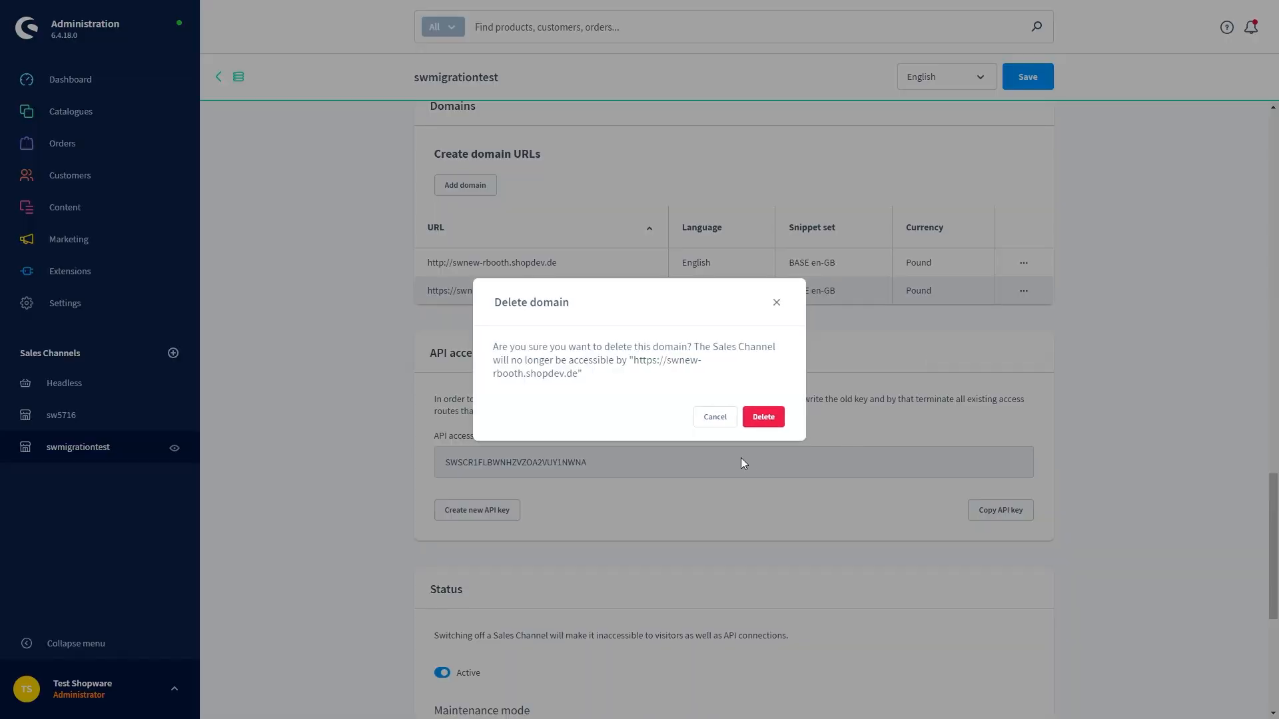
click(762, 417)
click(1023, 263)
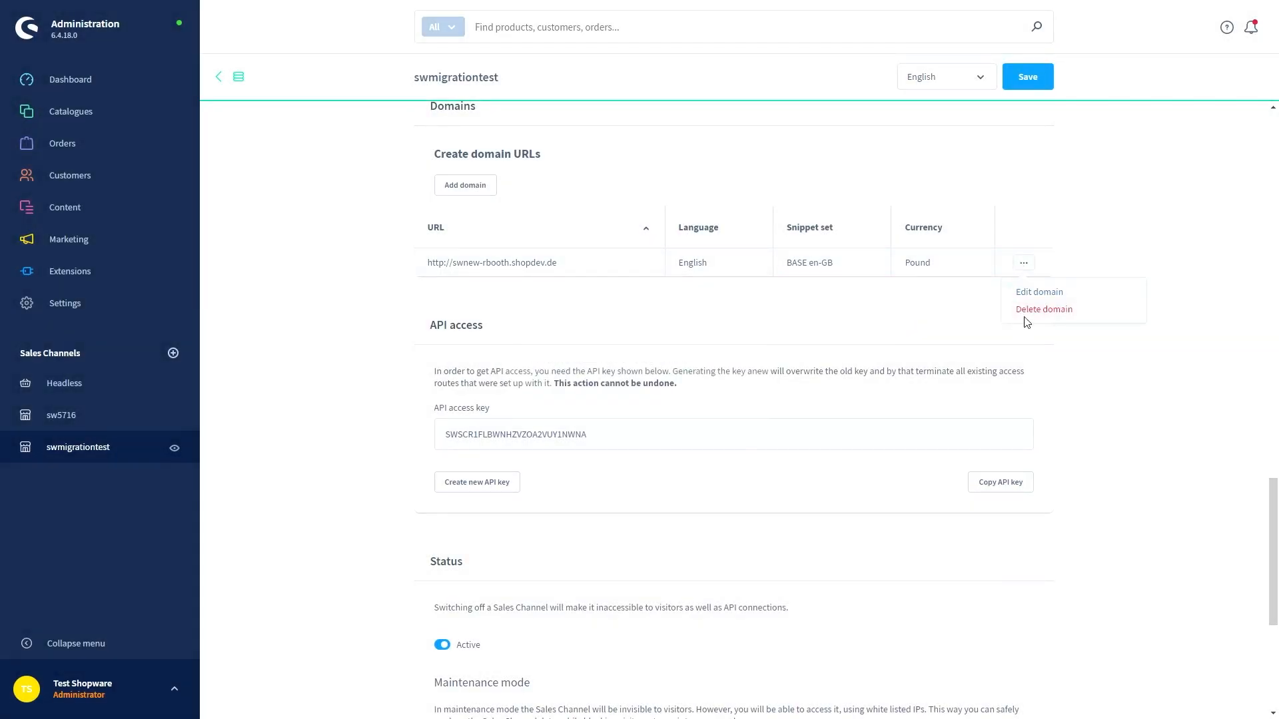
click(1030, 311)
click(776, 418)
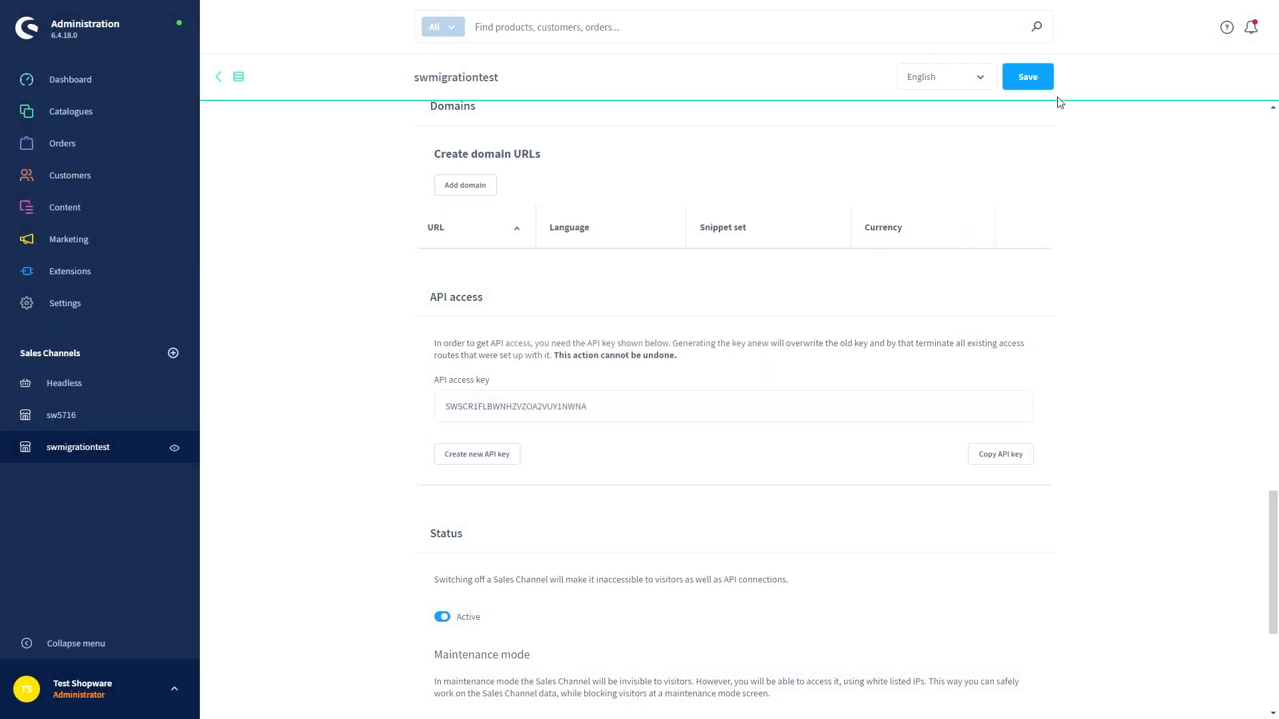
click(1028, 76)
click(130, 425)
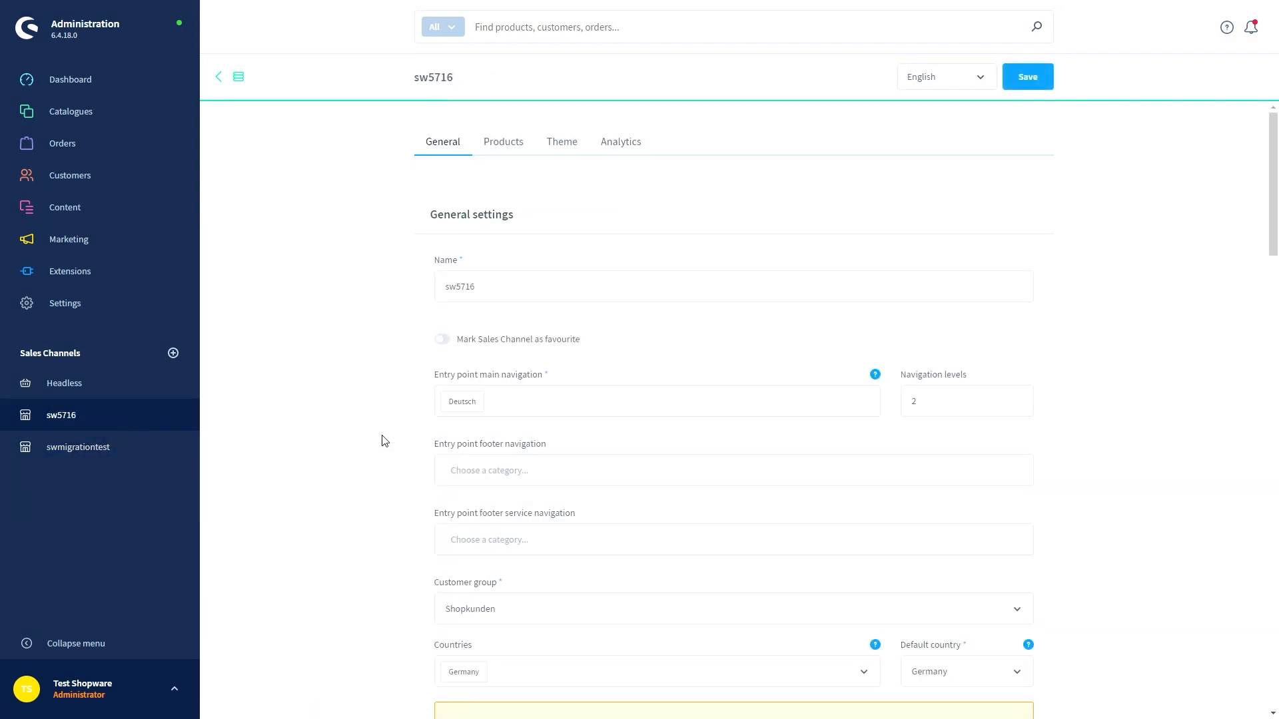
Start a new sw5716 domain and paste in the swnew-rbooth.shopdev.de URL
scroll(386, 440, down, 7)
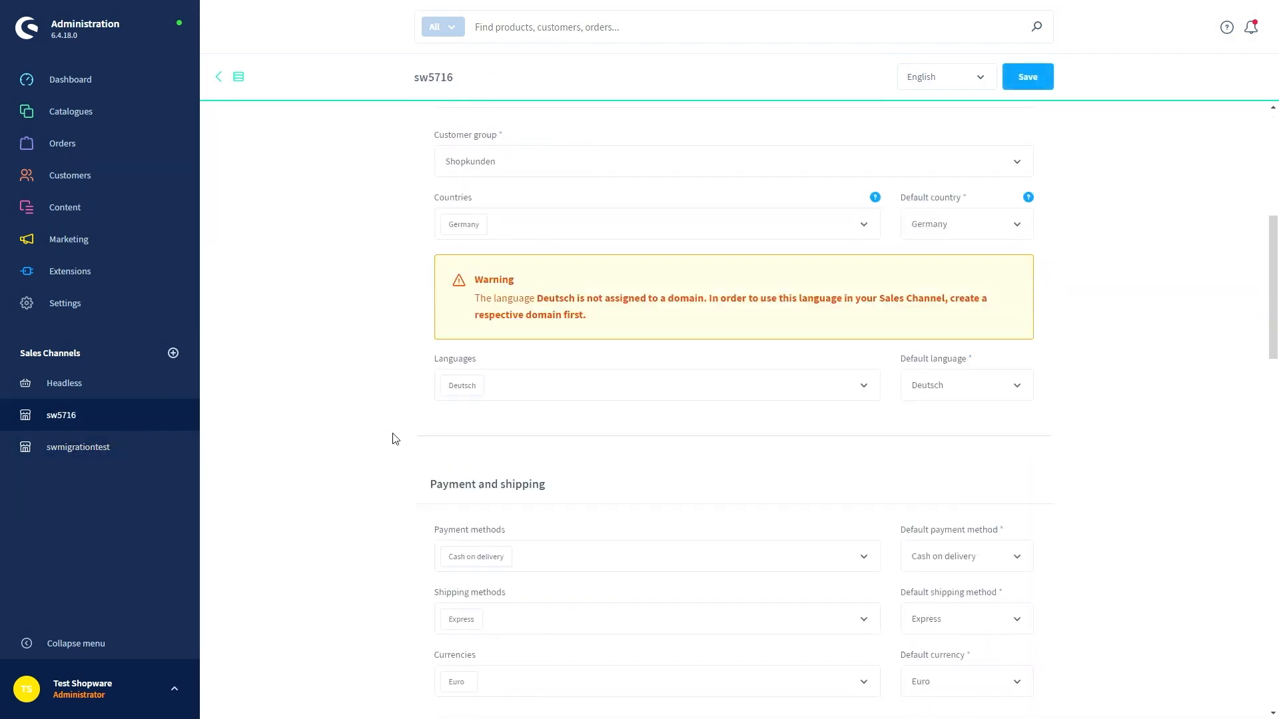
scroll(397, 441, down, 16)
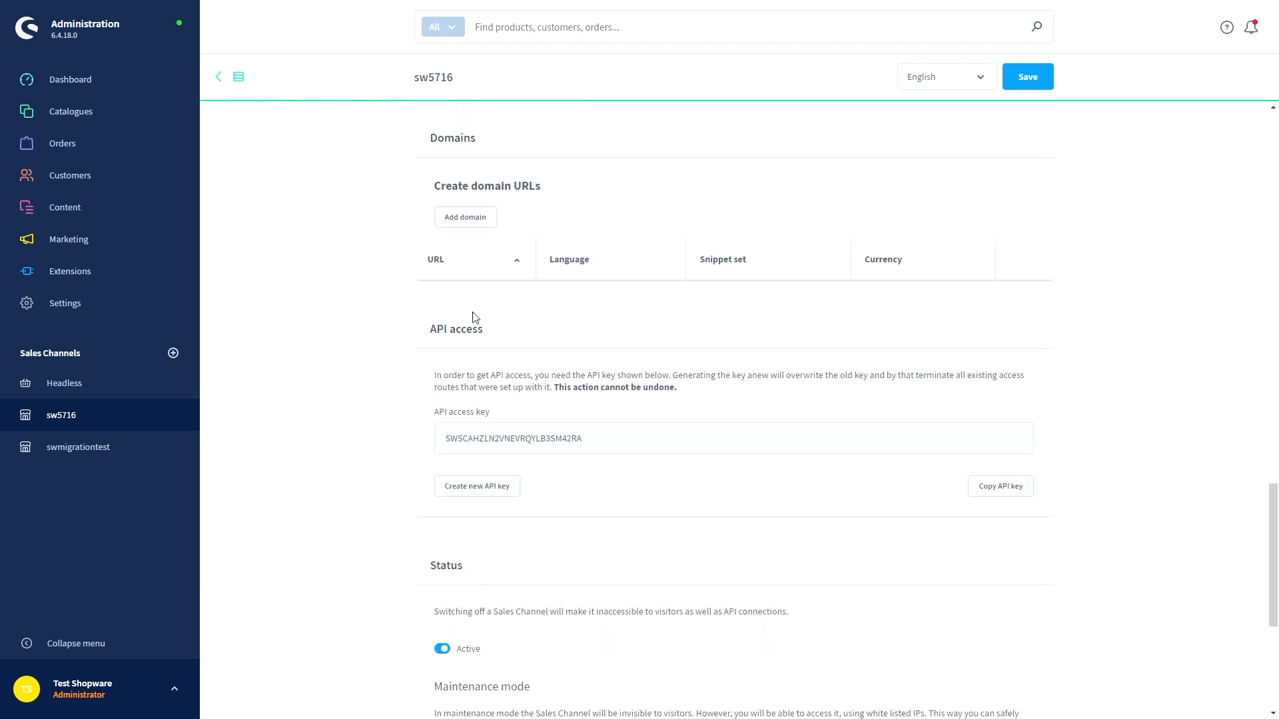
click(485, 225)
click(538, 288)
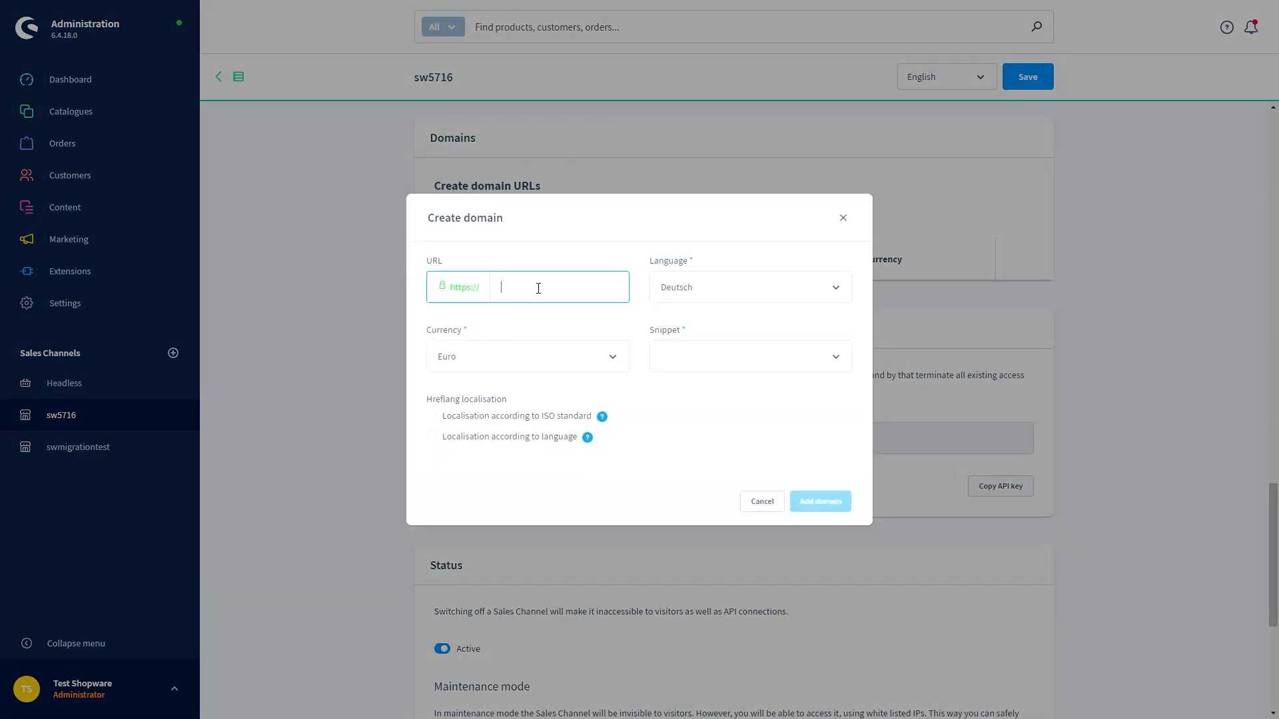
text(swnew-rbooth.shopdev.de)
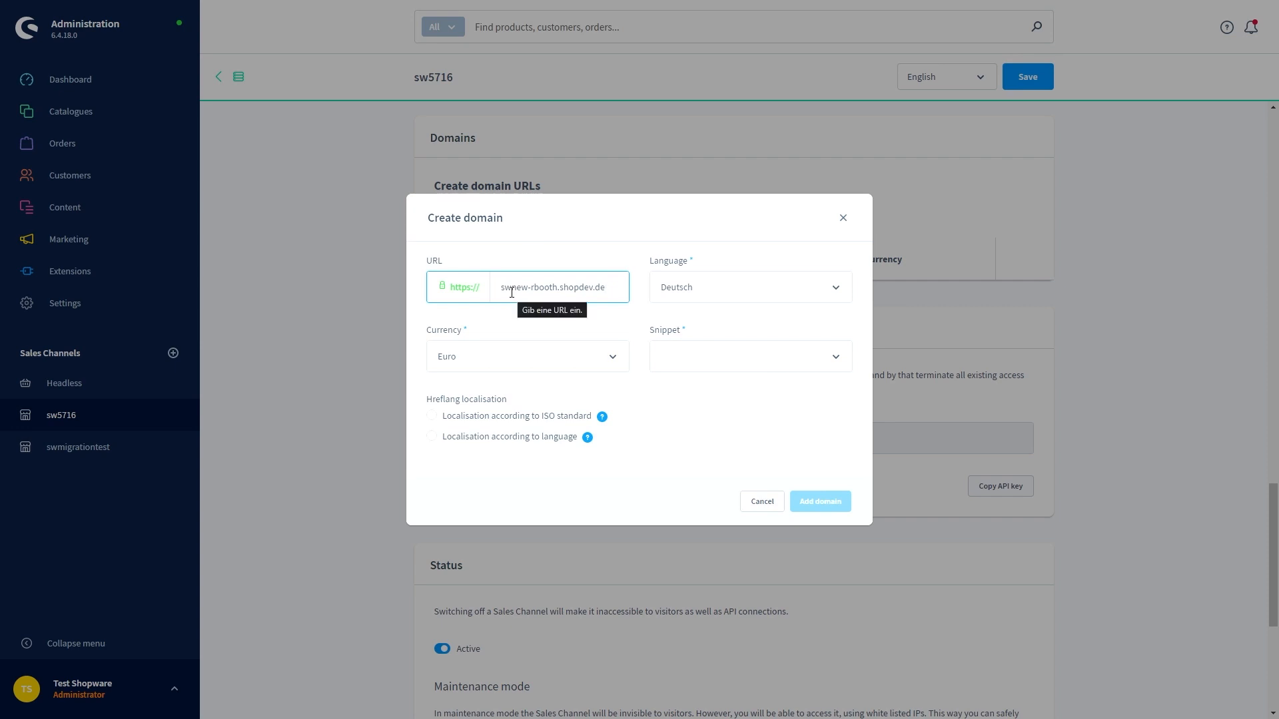
key(Home)
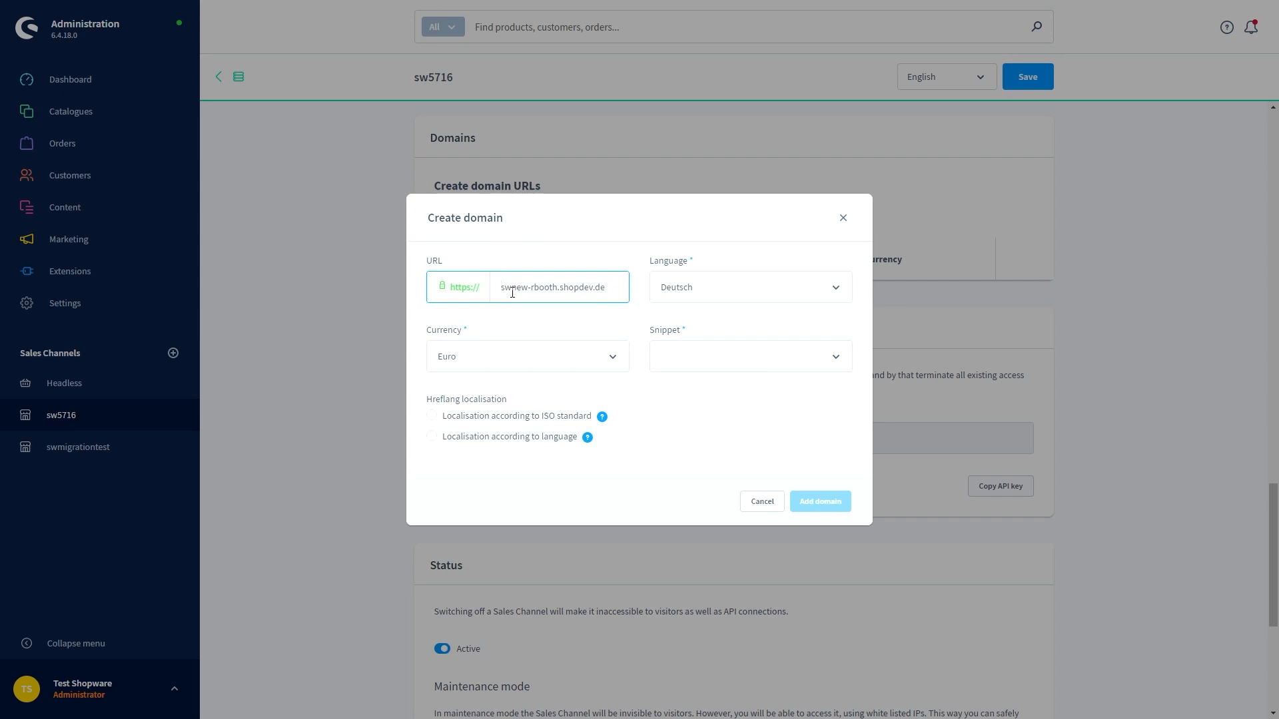
Give the domain Deutsch, Euro and BASE de-DE snippets, add it and save sw5716
click(736, 286)
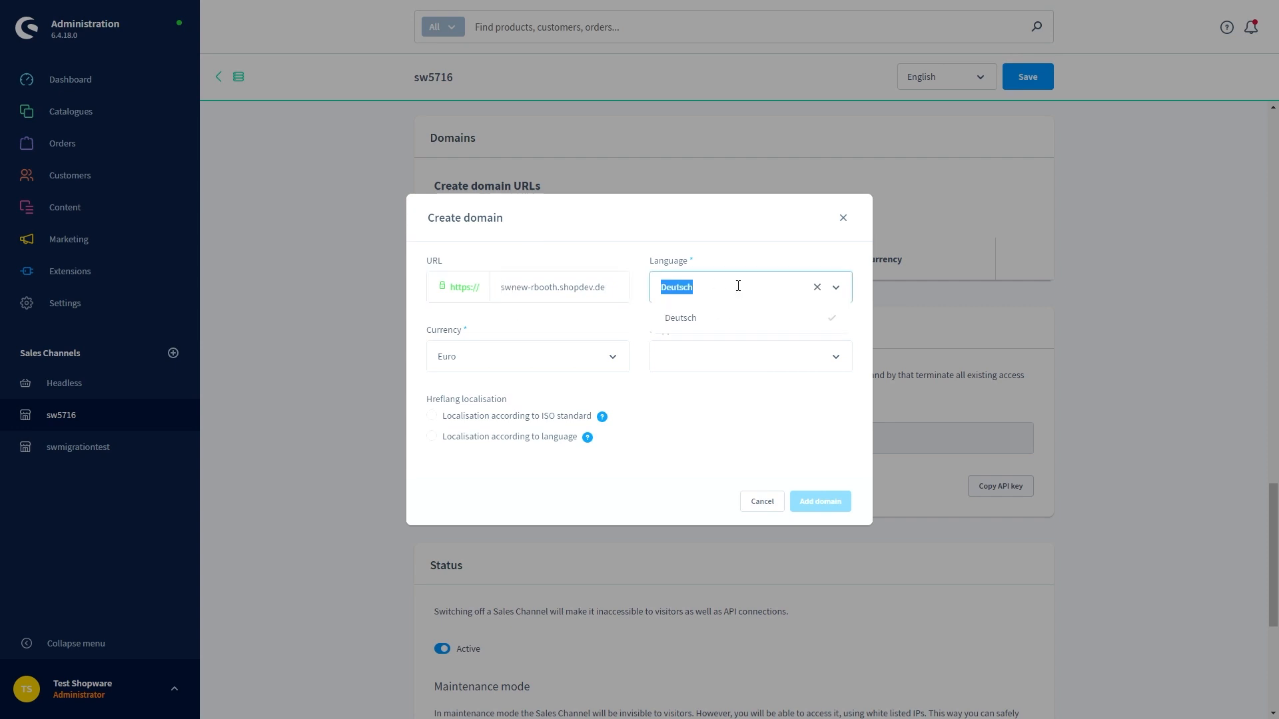
click(638, 324)
click(611, 360)
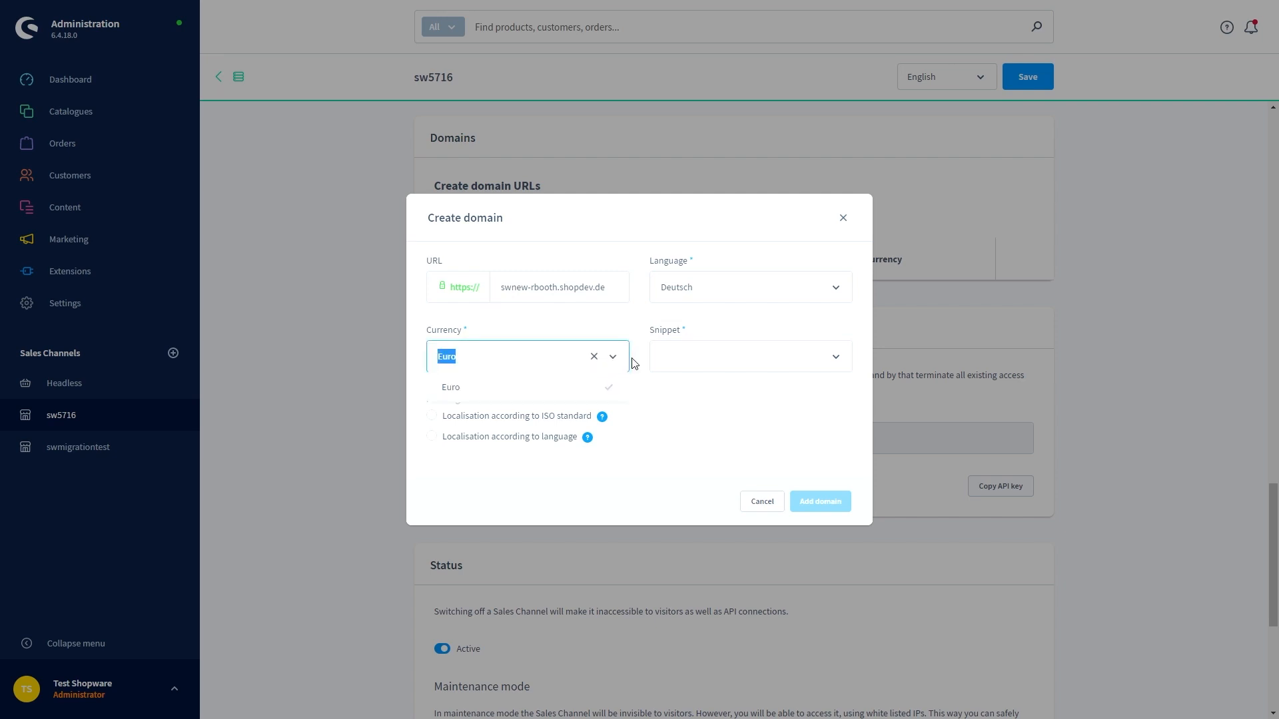
click(636, 360)
click(672, 359)
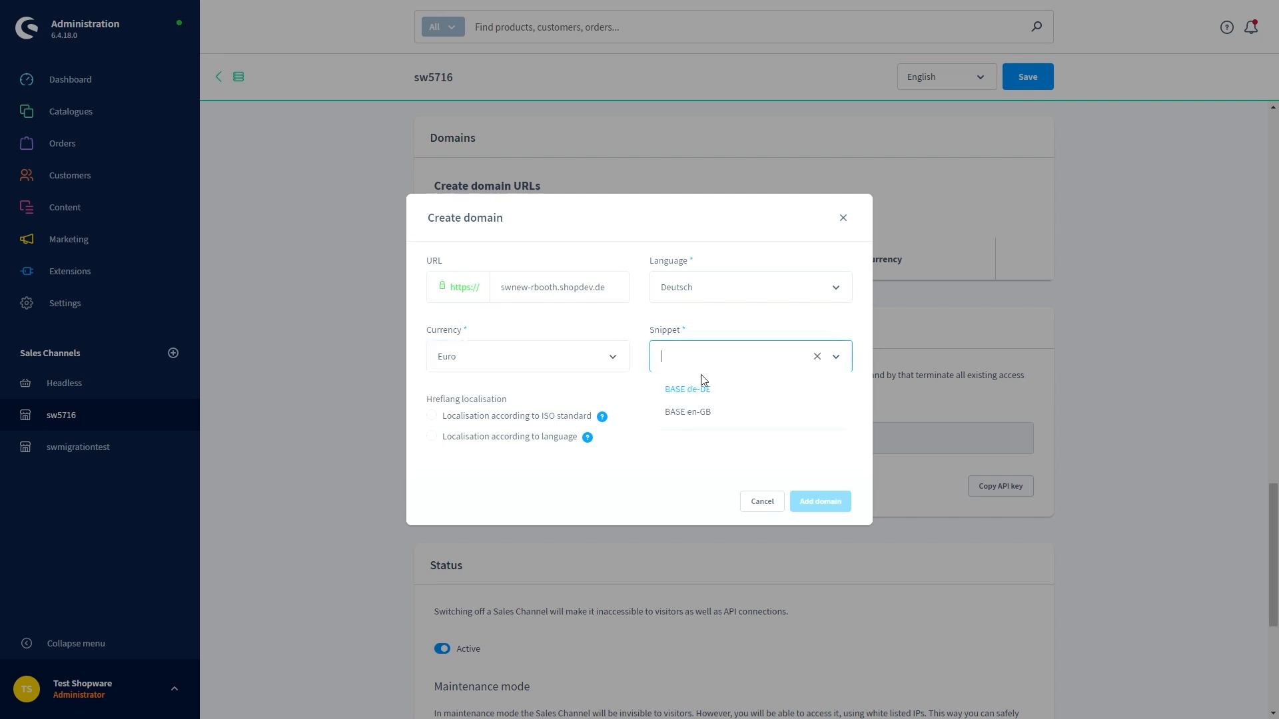
click(722, 414)
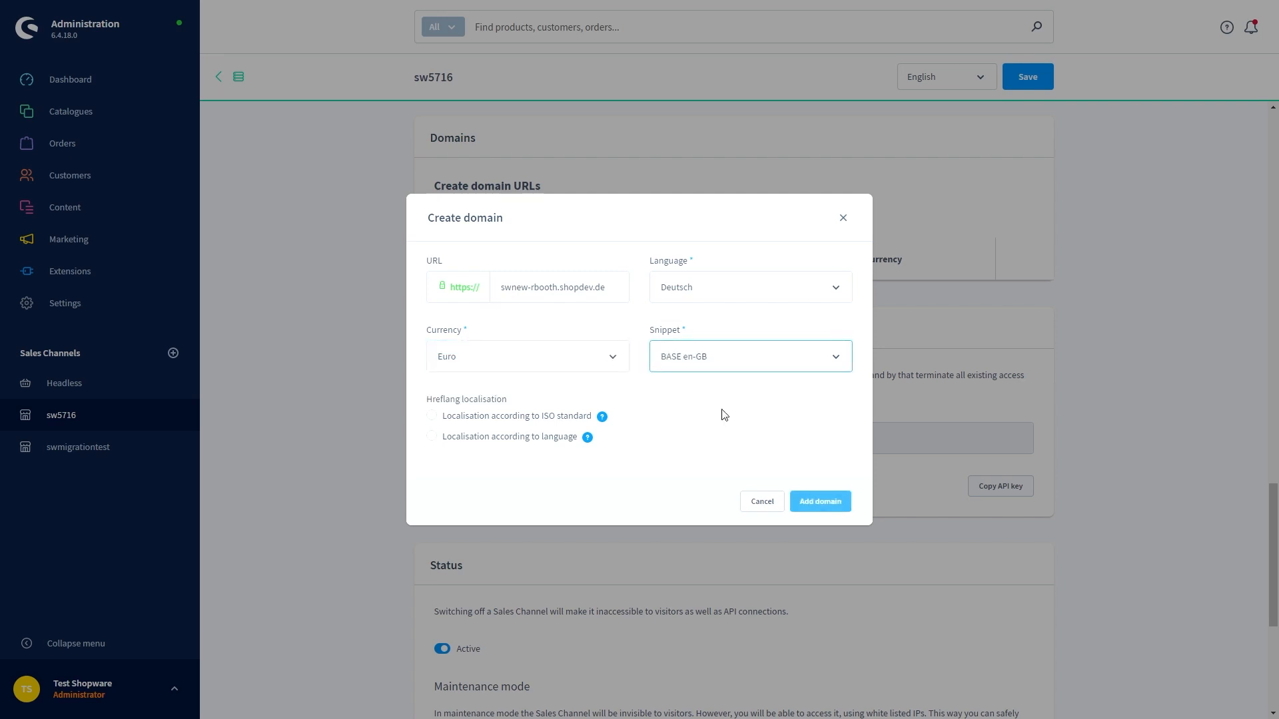
click(782, 366)
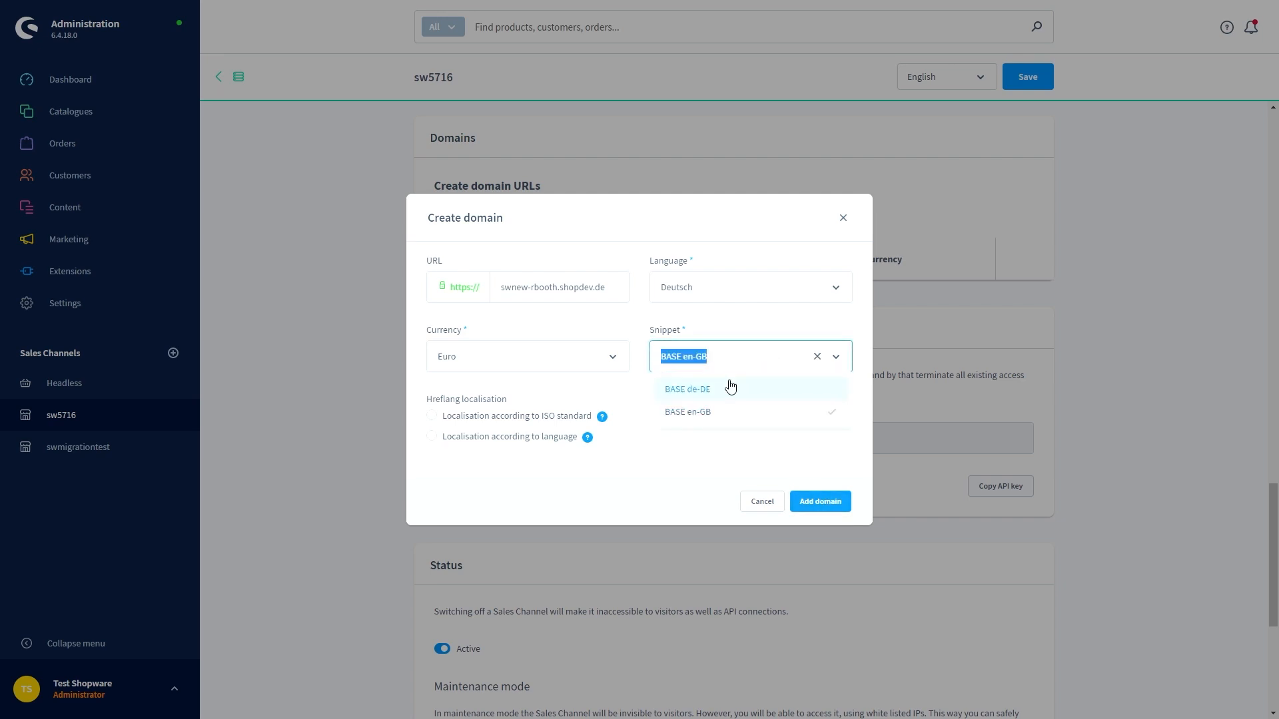
click(730, 385)
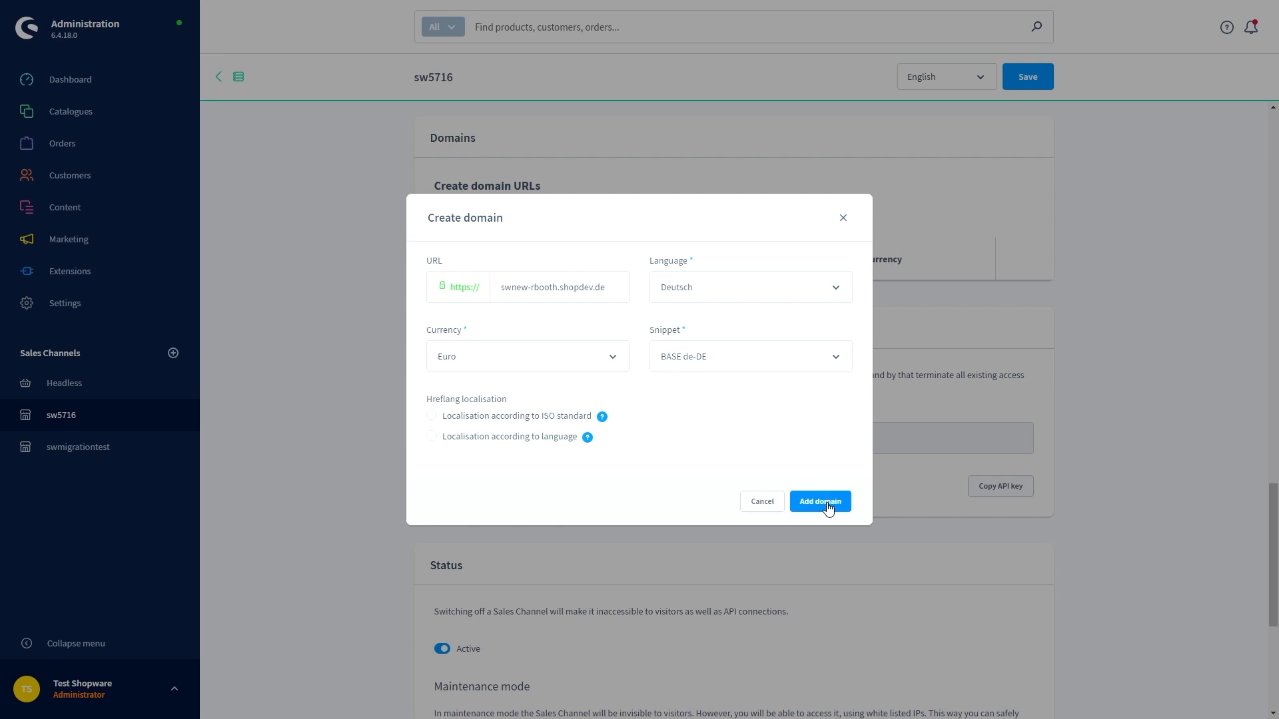
click(820, 502)
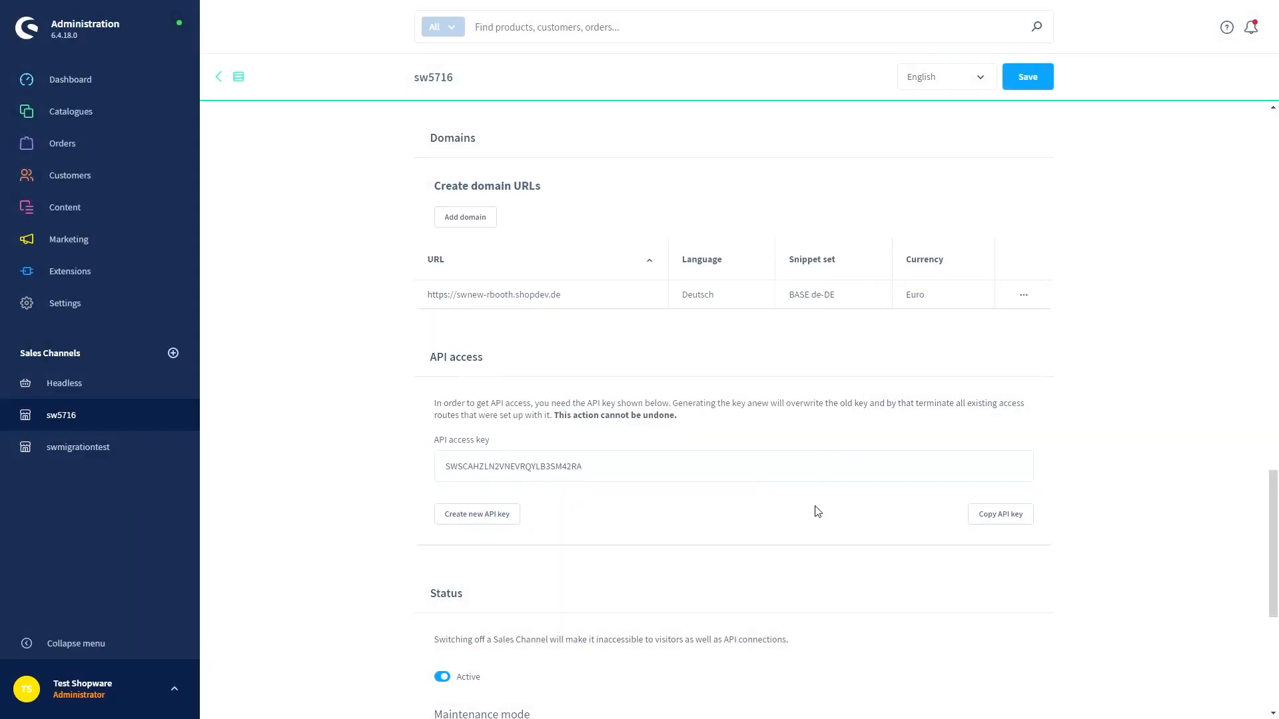
click(1024, 79)
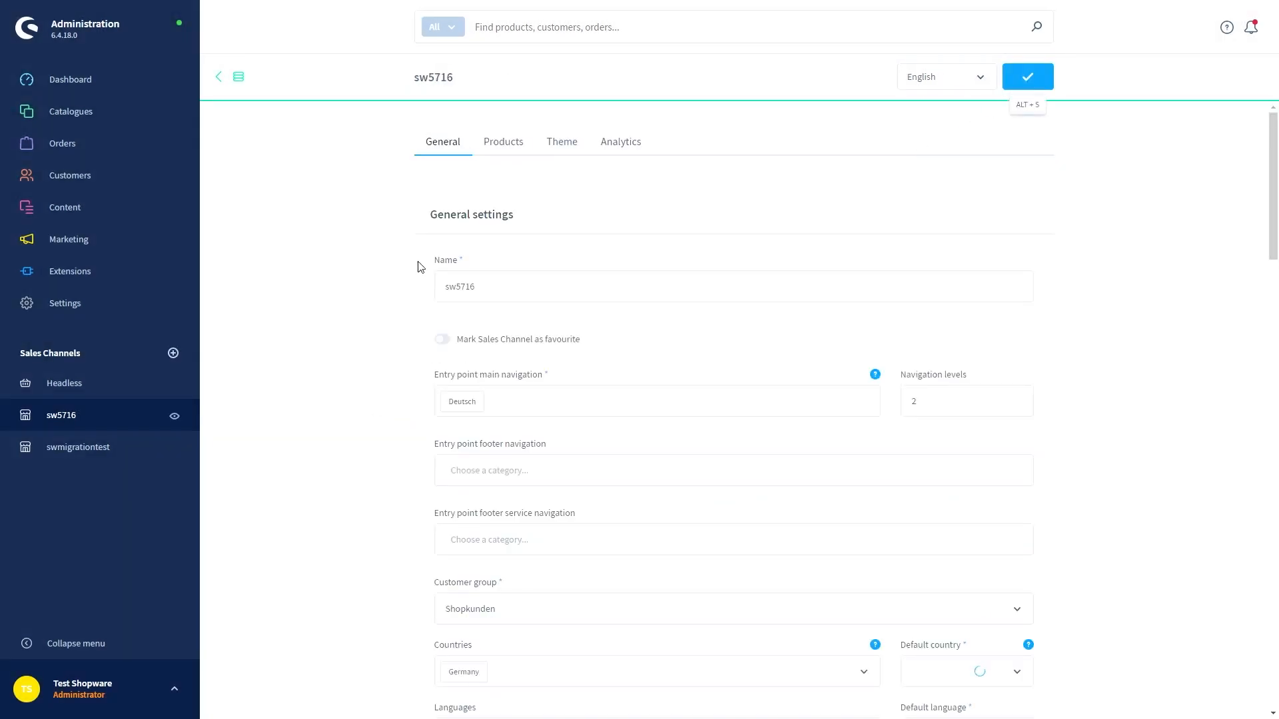
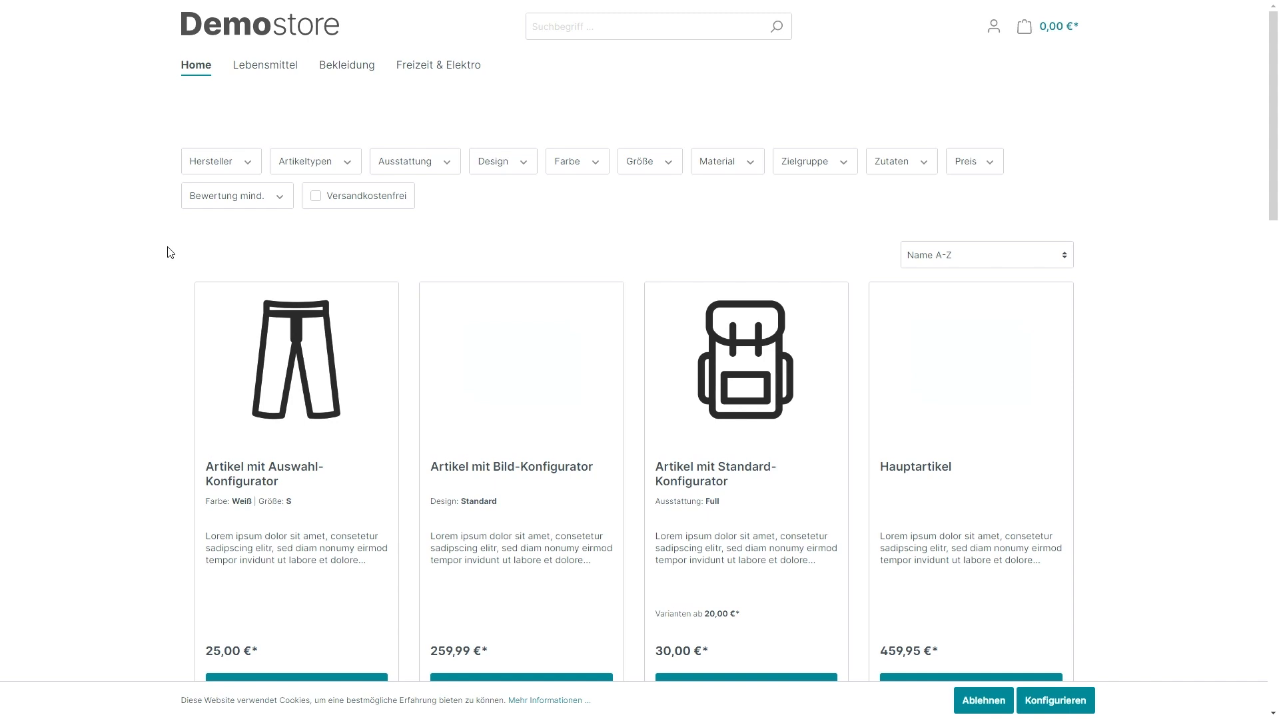
Scroll through the storefront home page, then open the Lebensmittel category page
scroll(170, 252, down, 8)
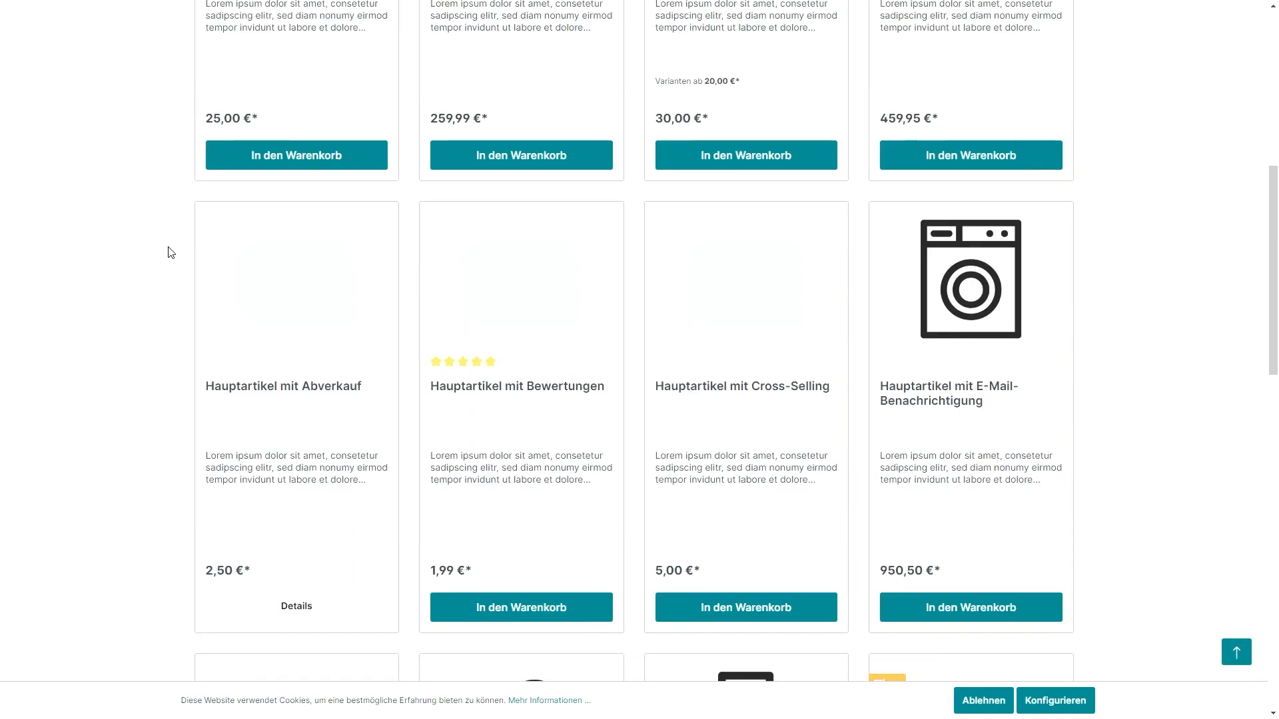
scroll(172, 252, down, 4)
scroll(173, 252, up, 12)
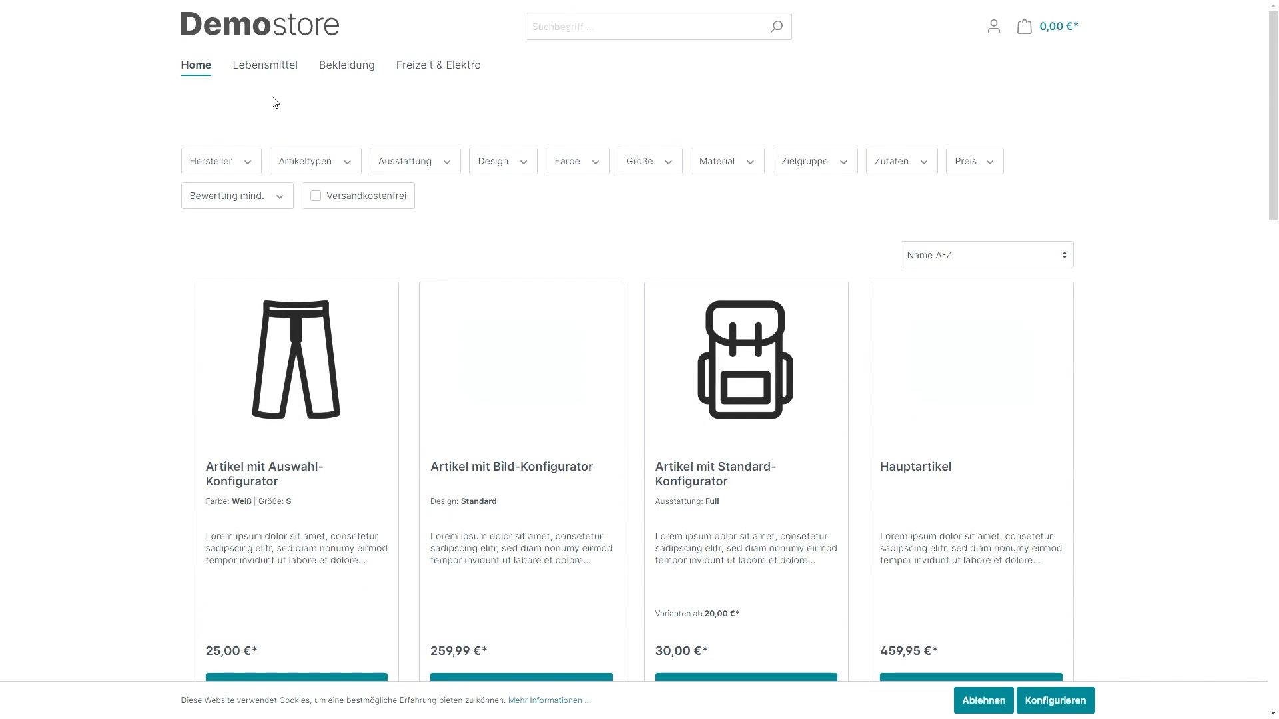
mouse_move(303, 78)
scroll(543, 223, down, 1)
scroll(541, 223, down, 1)
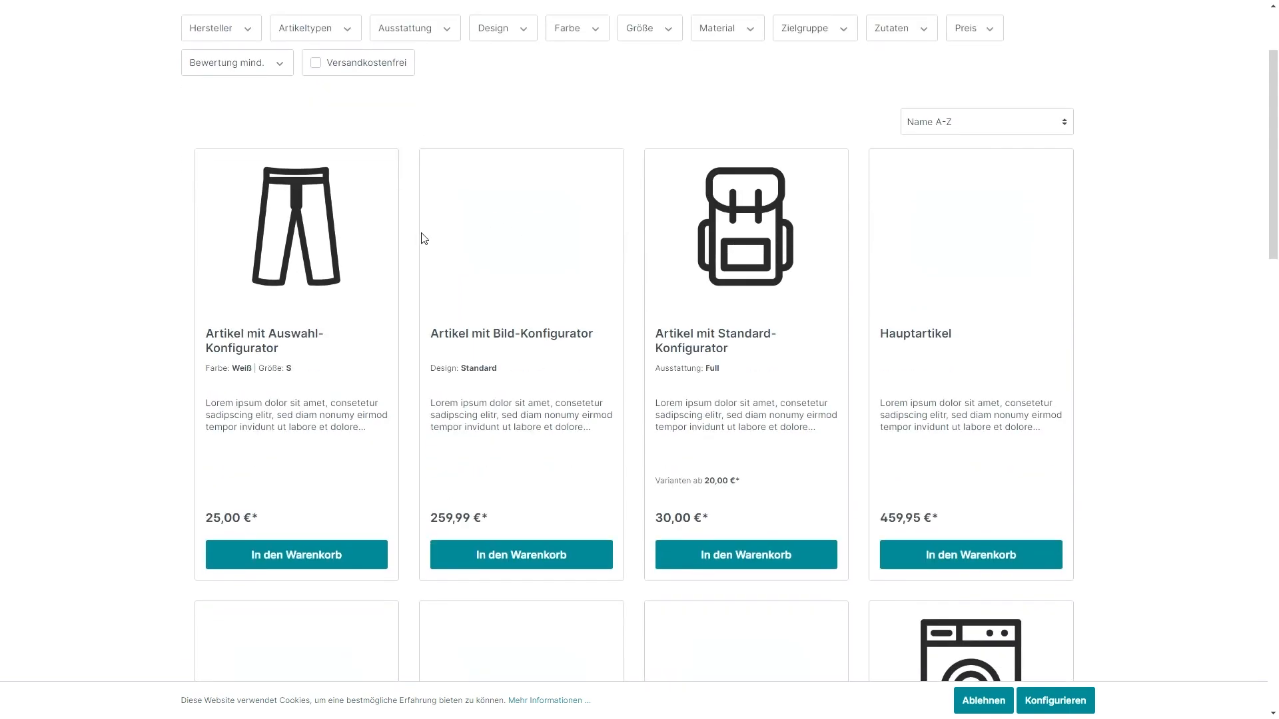
scroll(409, 241, down, 5)
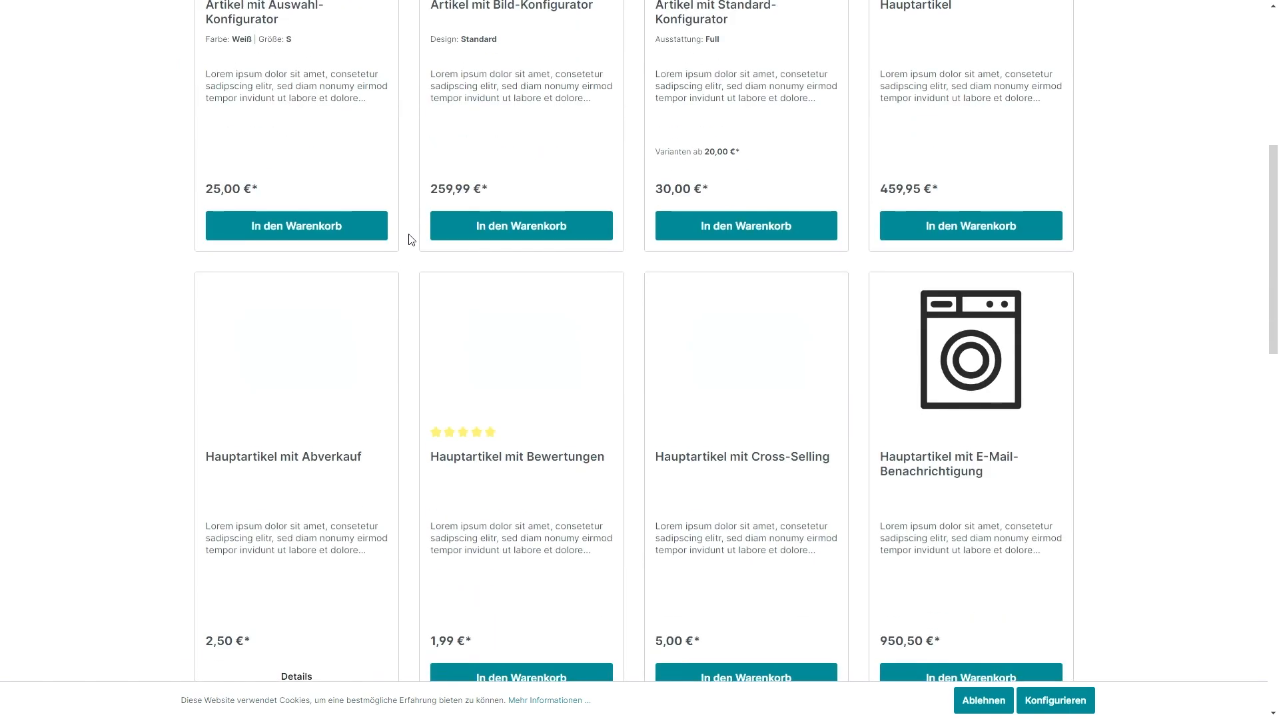
scroll(414, 227, up, 7)
mouse_move(263, 75)
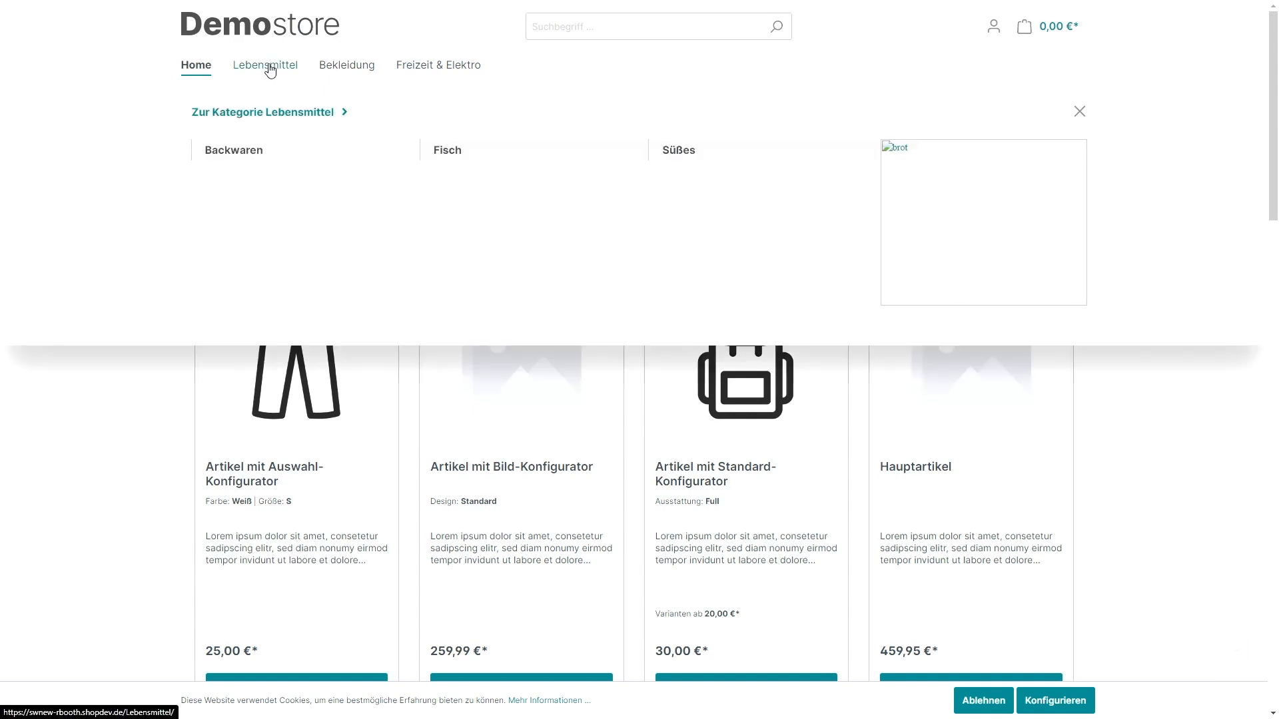
click(283, 70)
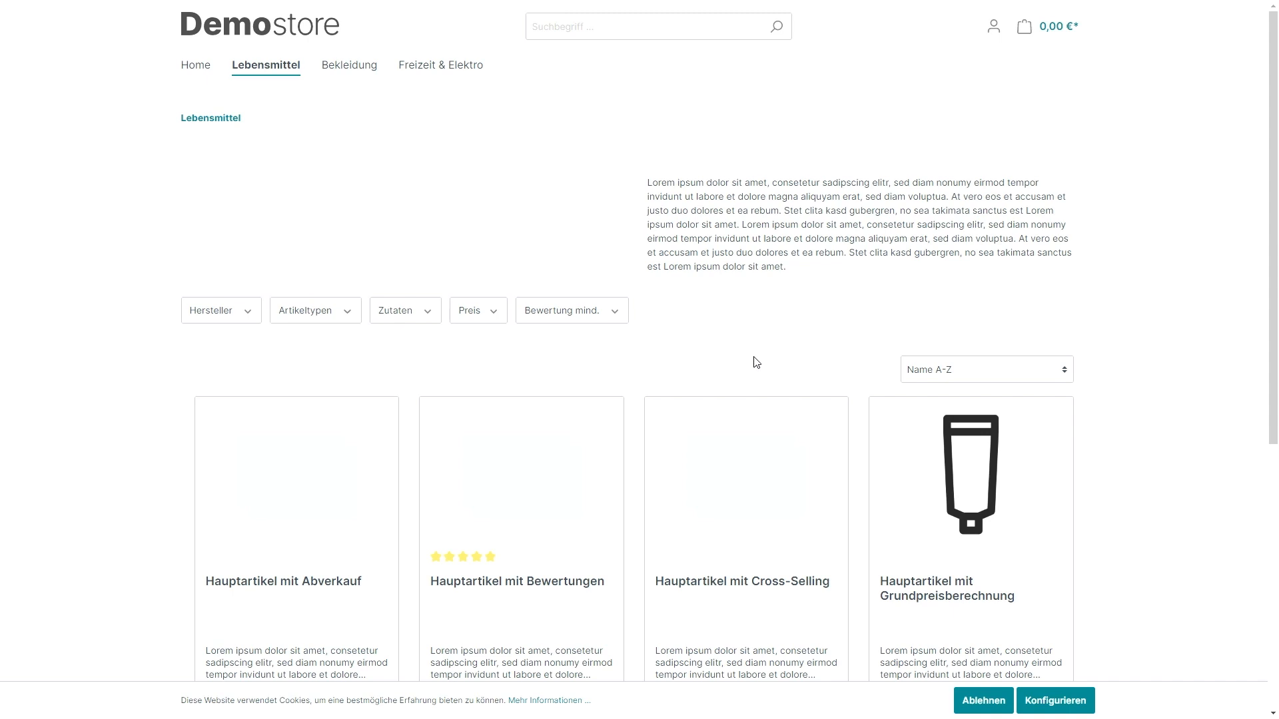
Browse the Freizeit & Elektro category page, then go back to the storefront home page
click(431, 76)
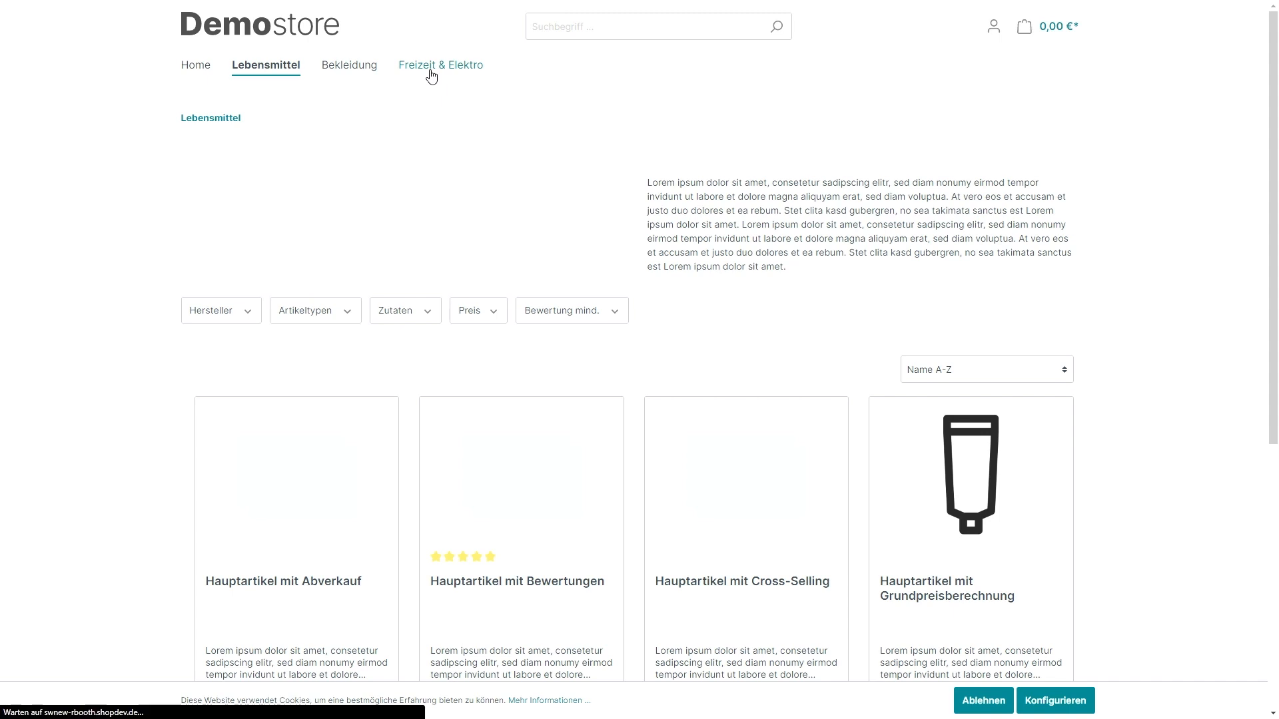
scroll(326, 193, down, 3)
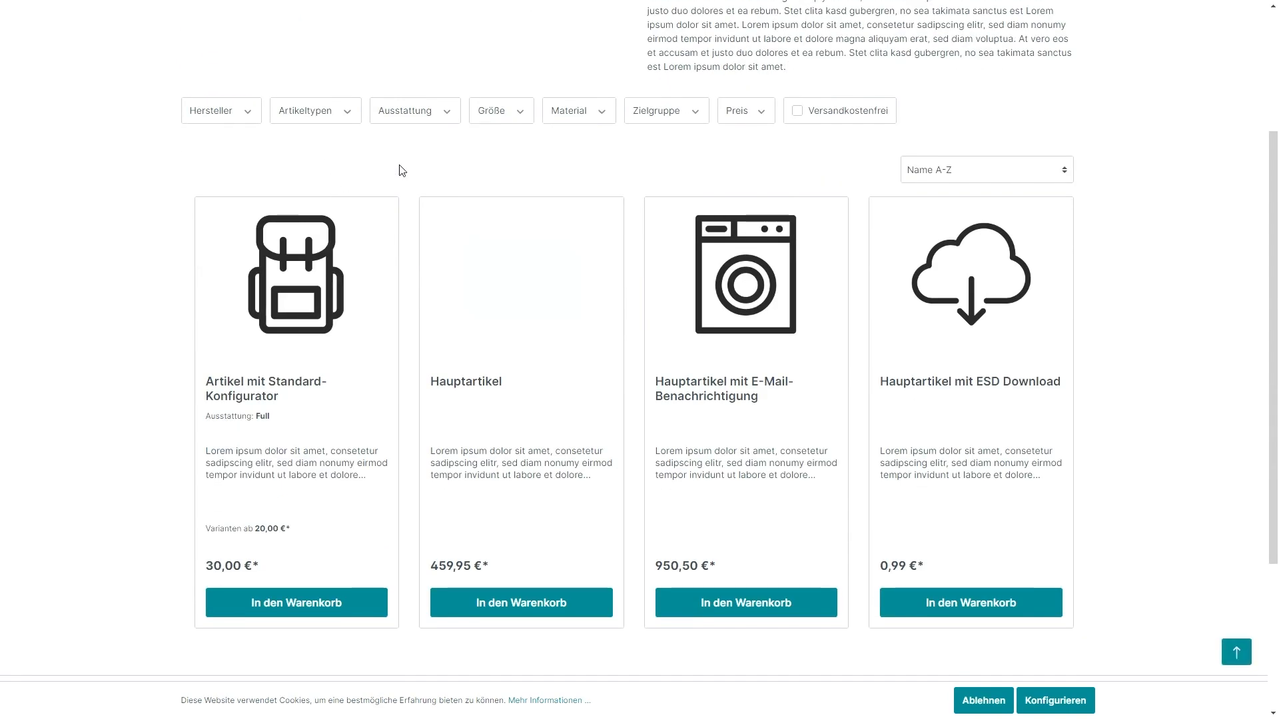
scroll(402, 174, down, 3)
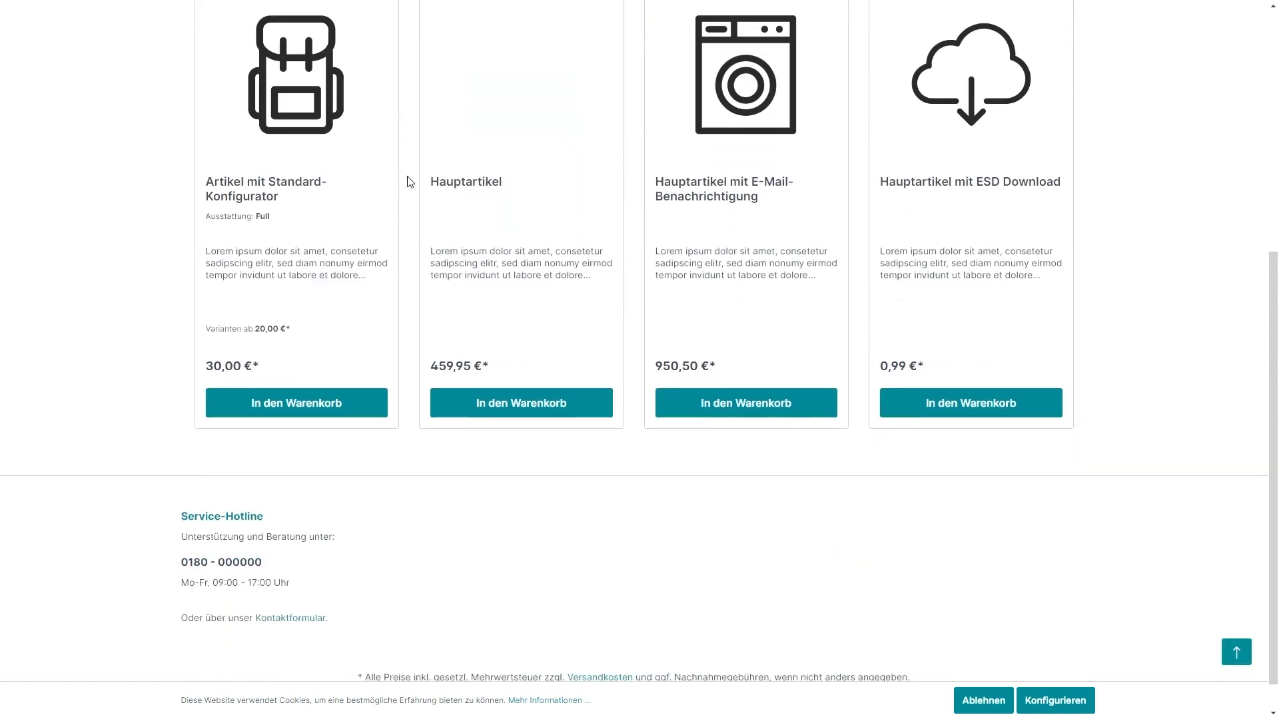
scroll(410, 181, up, 3)
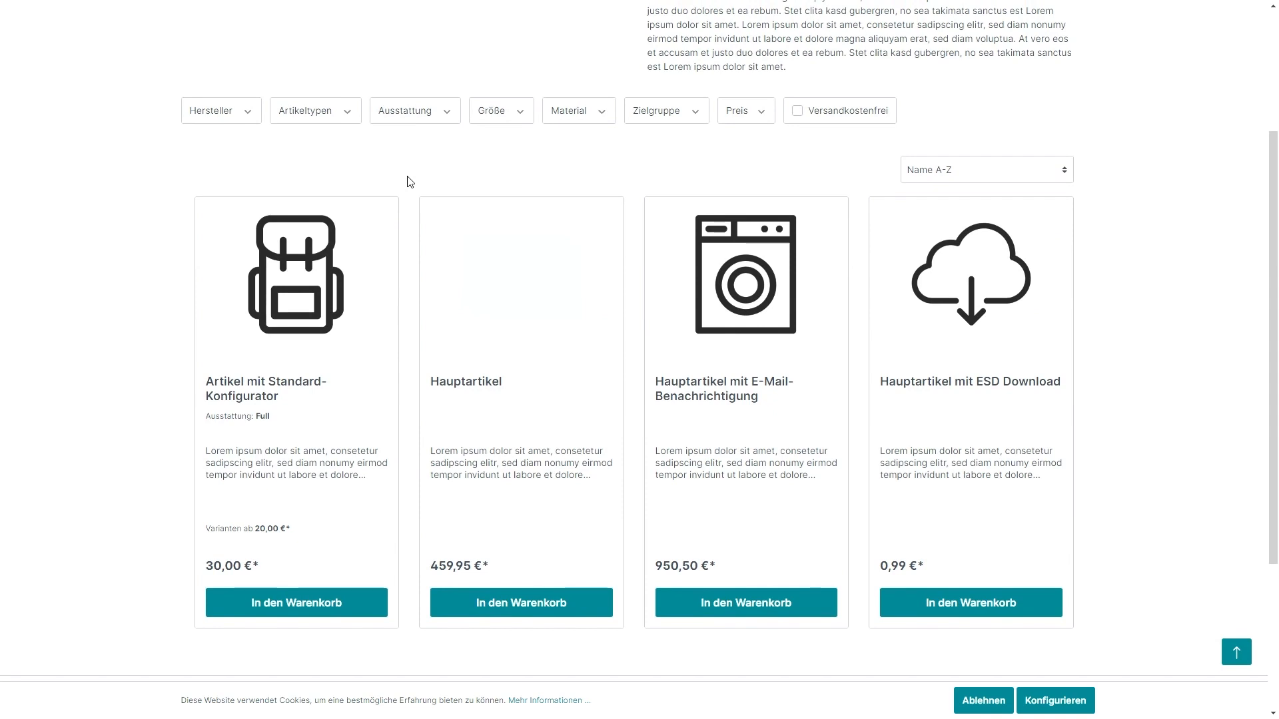
scroll(410, 182, up, 3)
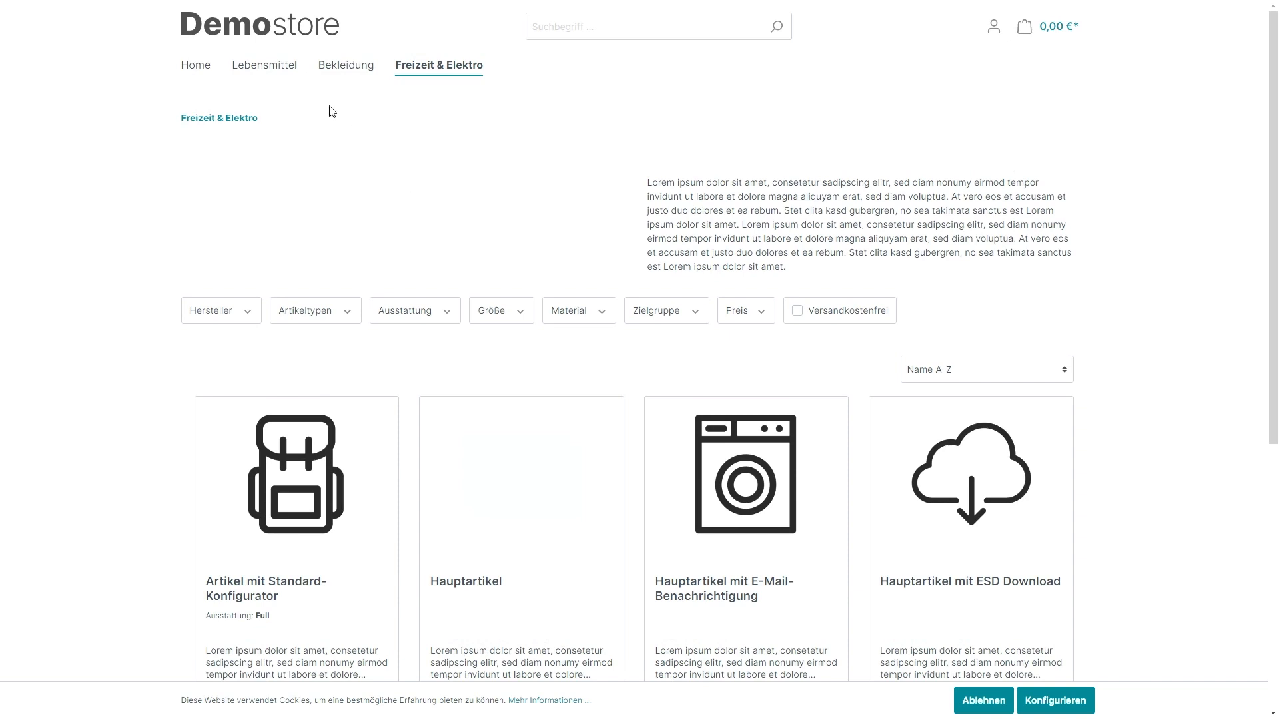
click(198, 67)
scroll(408, 172, down, 3)
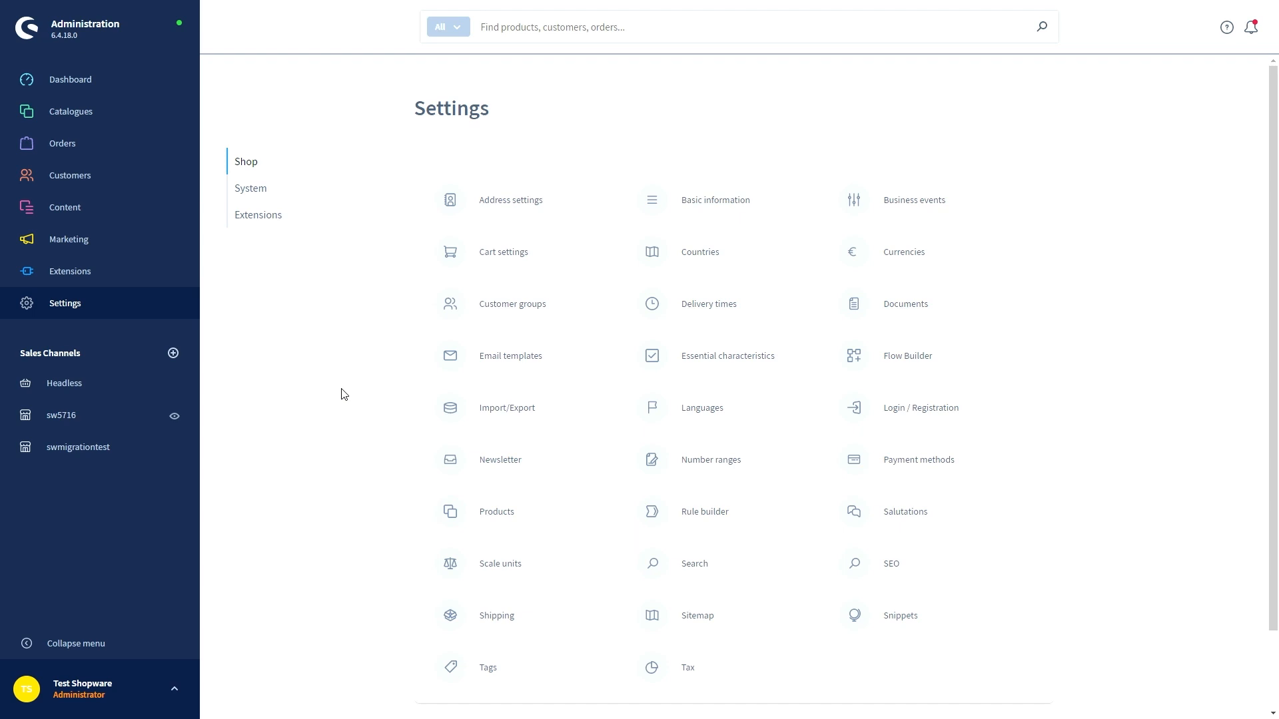
click(497, 619)
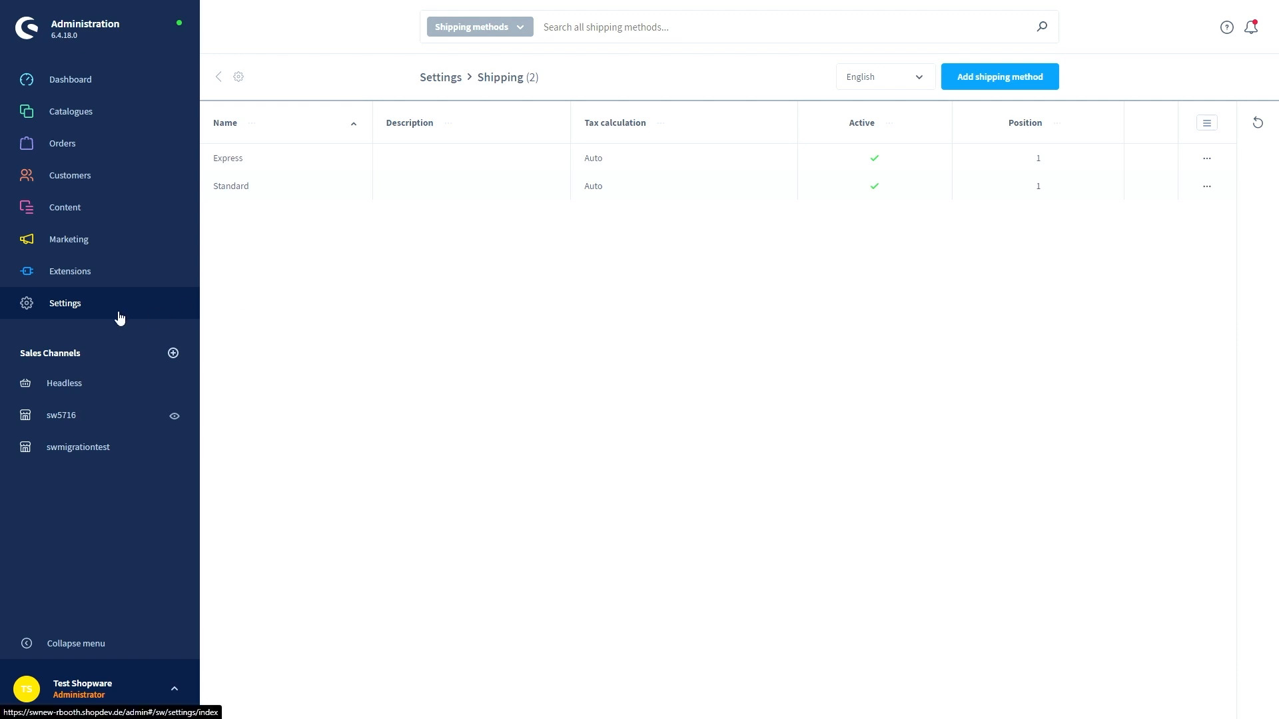
click(242, 187)
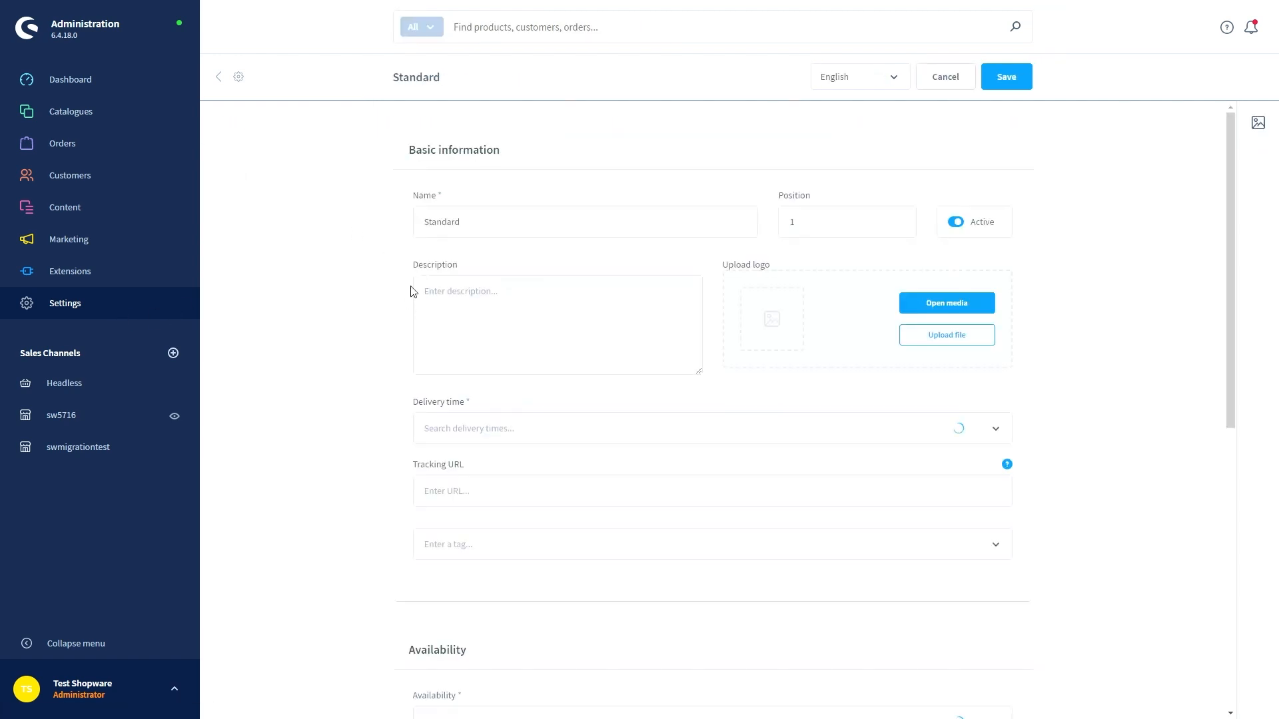
scroll(362, 279, down, 5)
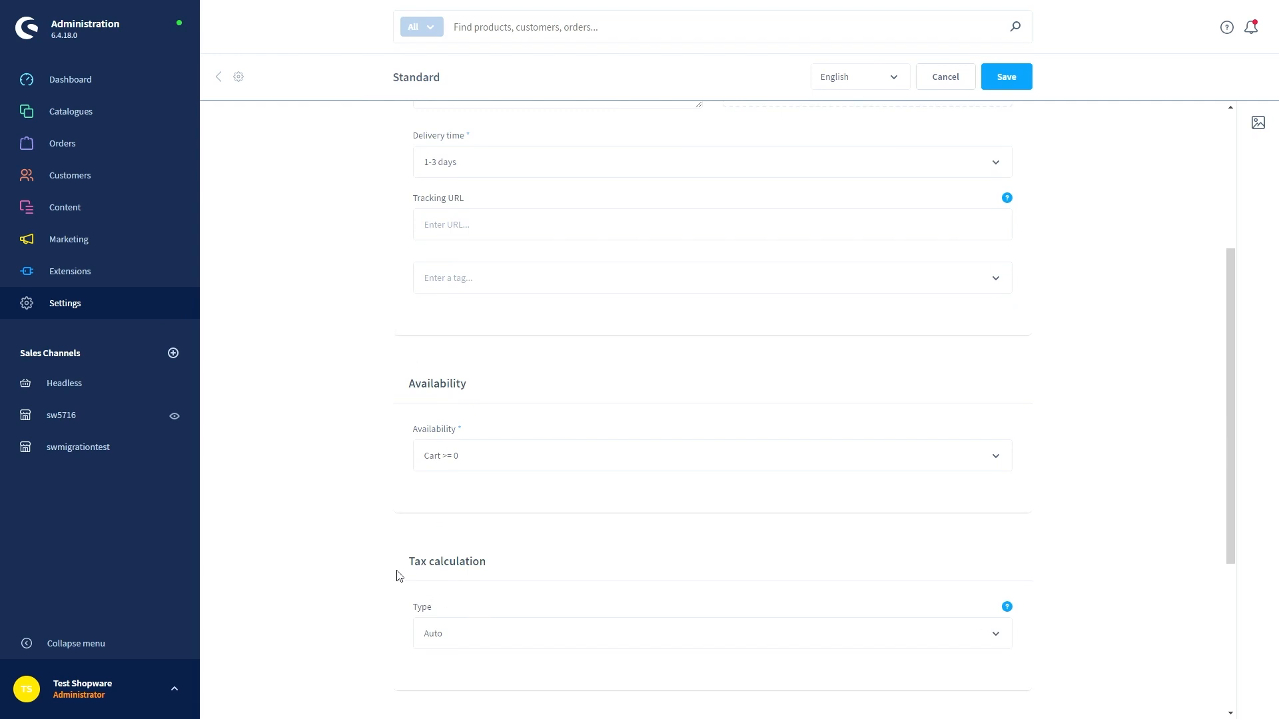
scroll(398, 574, up, 5)
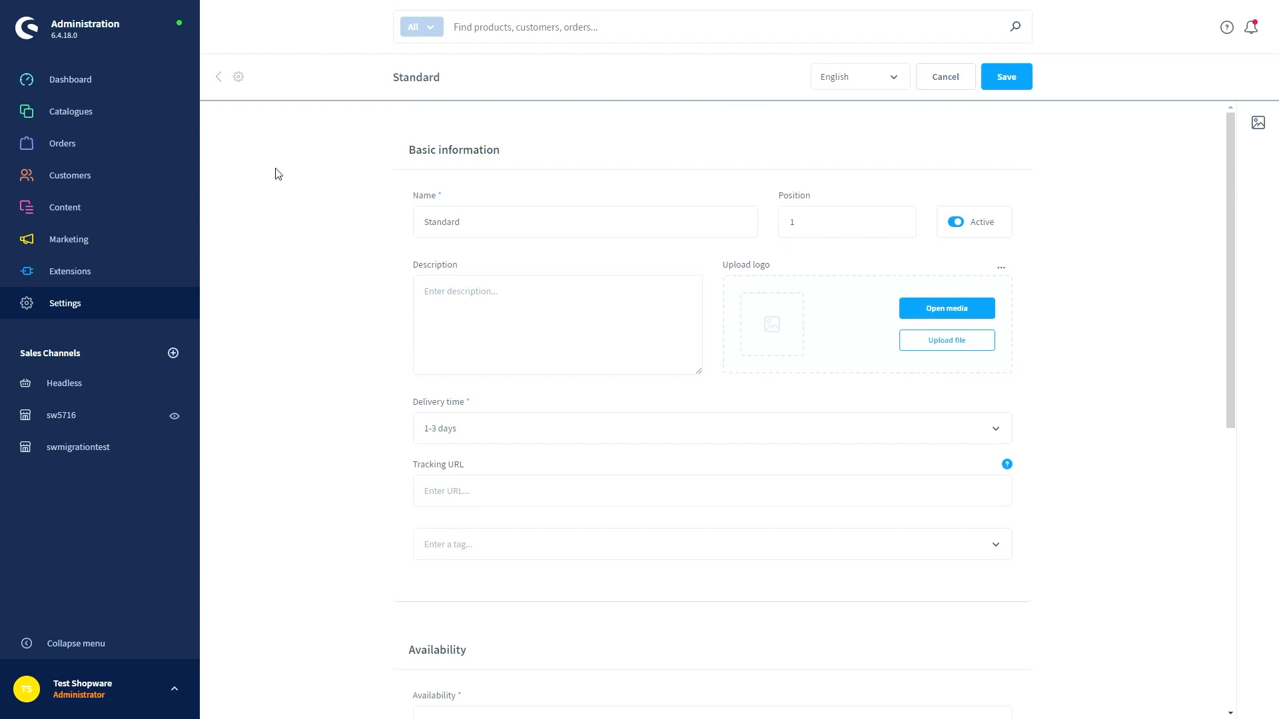
click(220, 78)
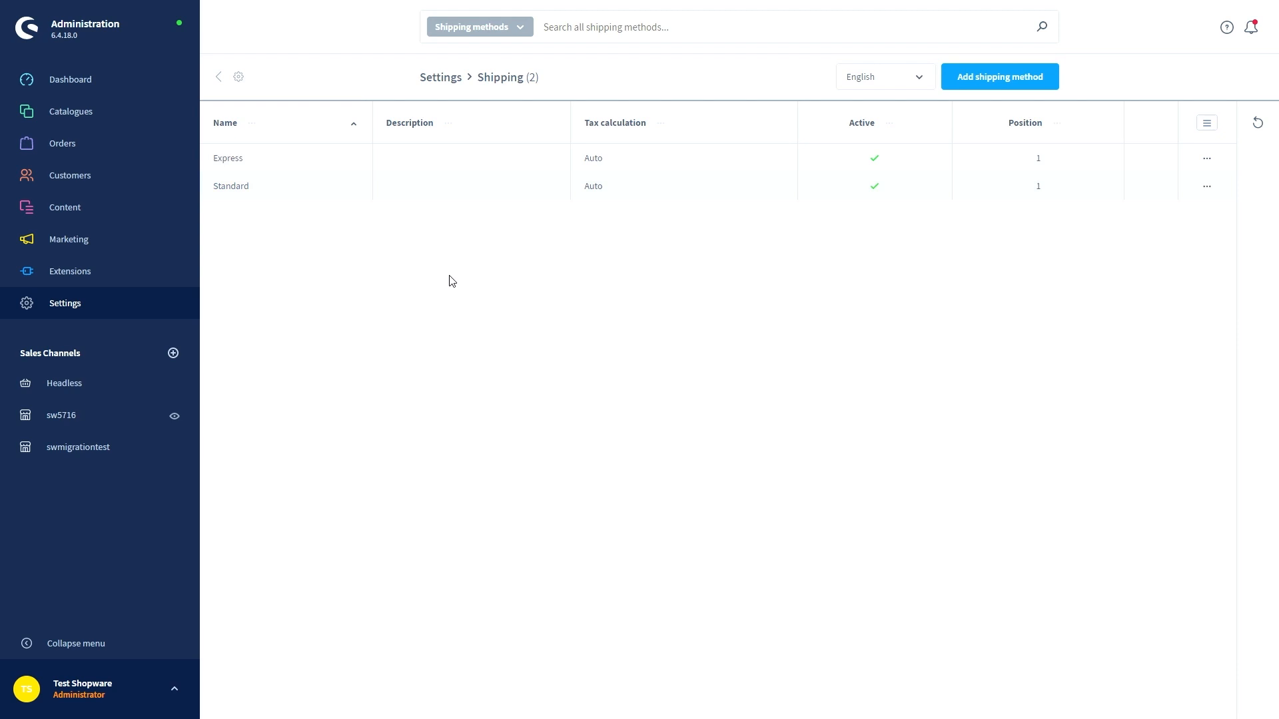
click(231, 187)
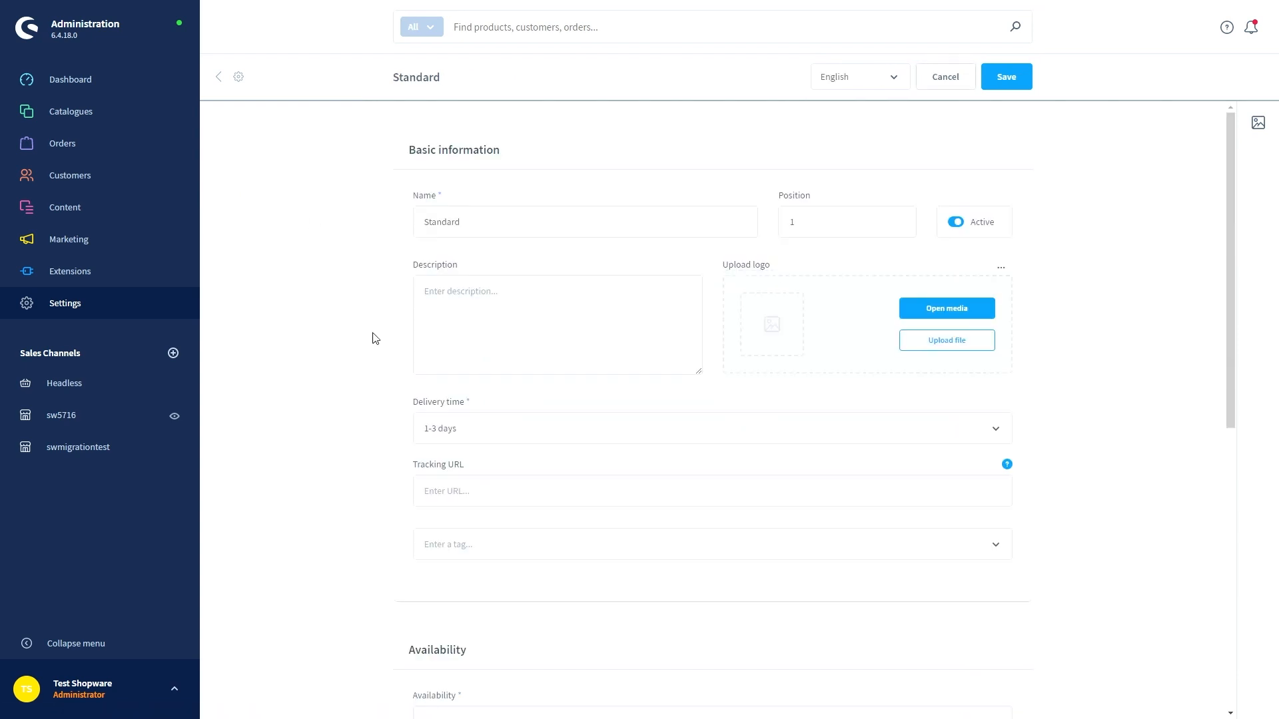
click(118, 304)
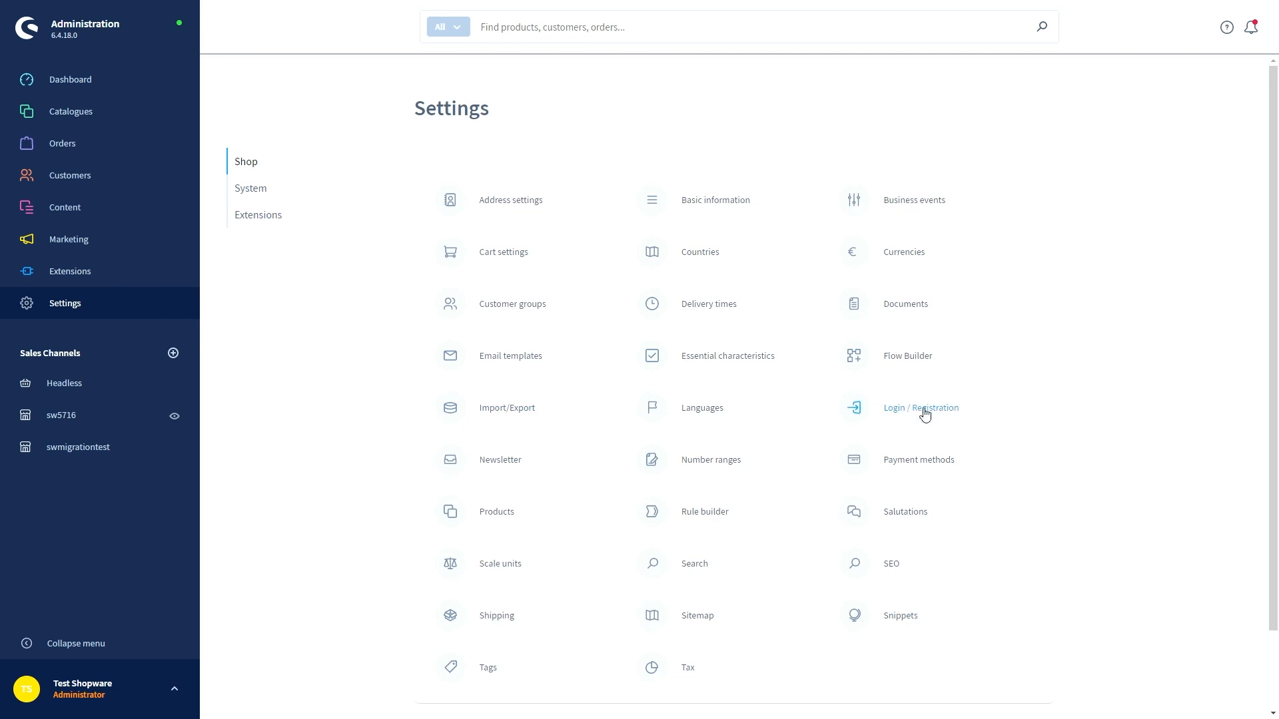
click(919, 460)
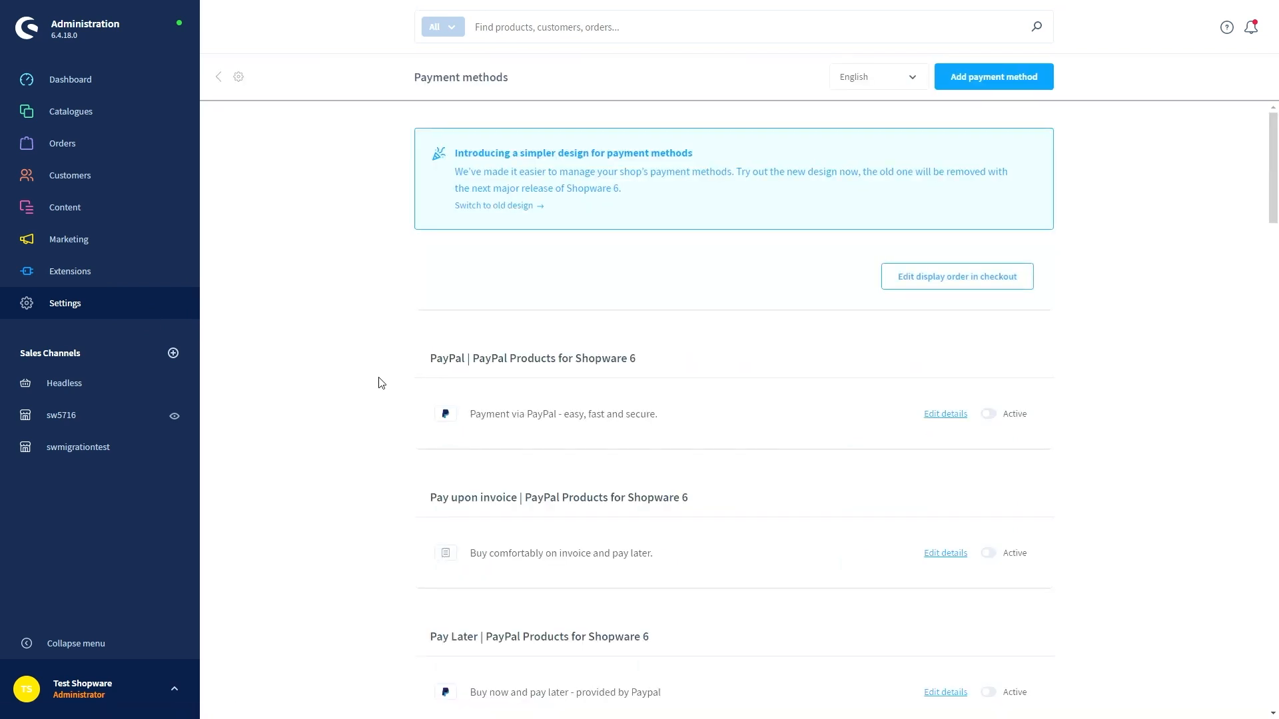
scroll(381, 383, down, 12)
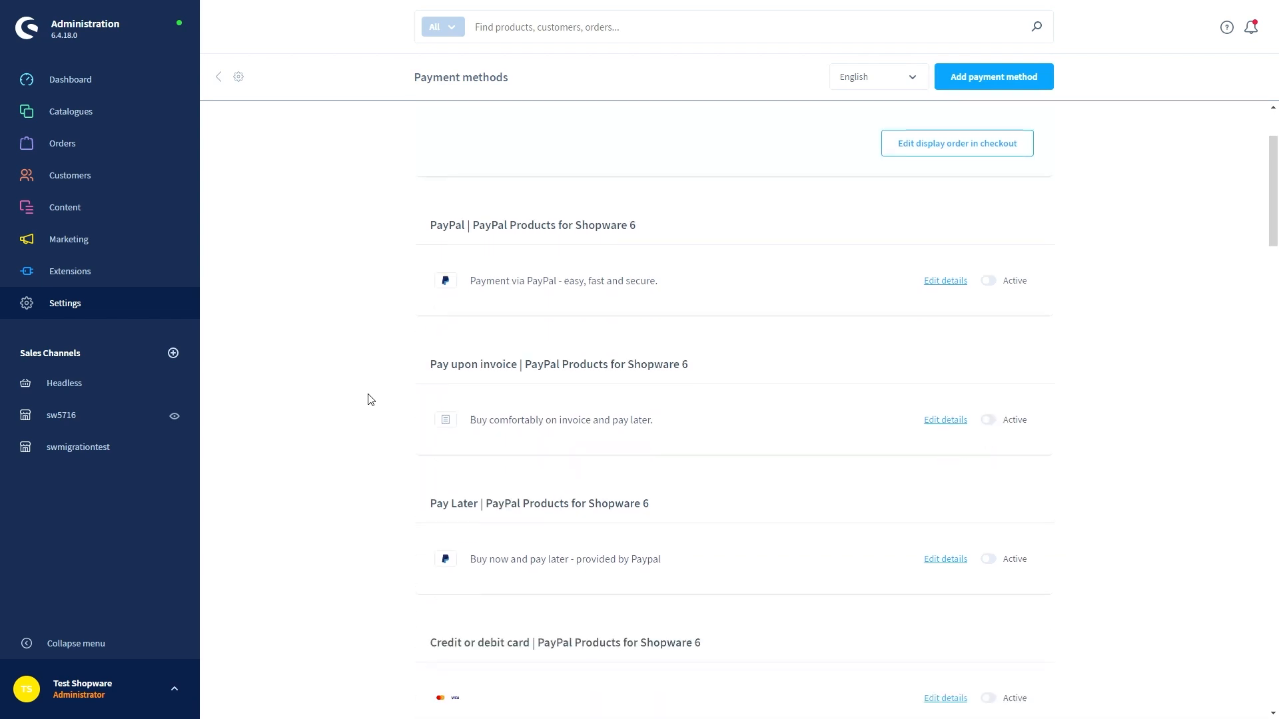
scroll(383, 402, down, 20)
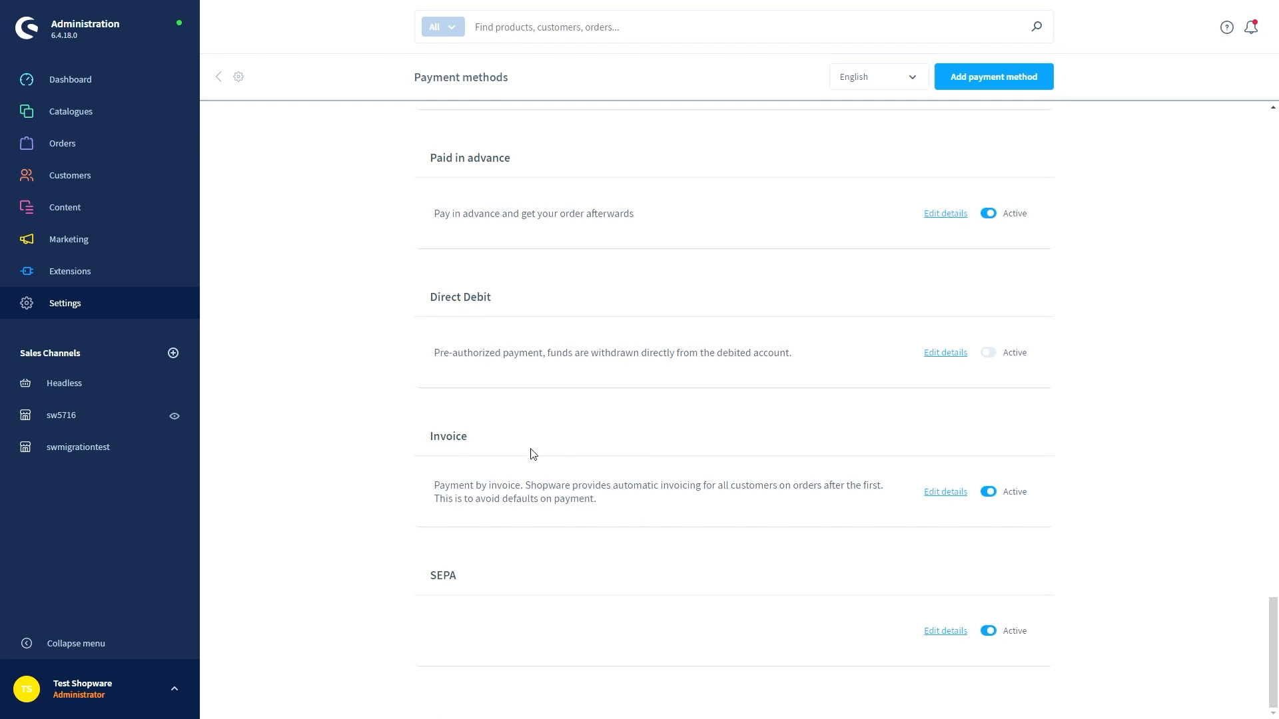
click(945, 492)
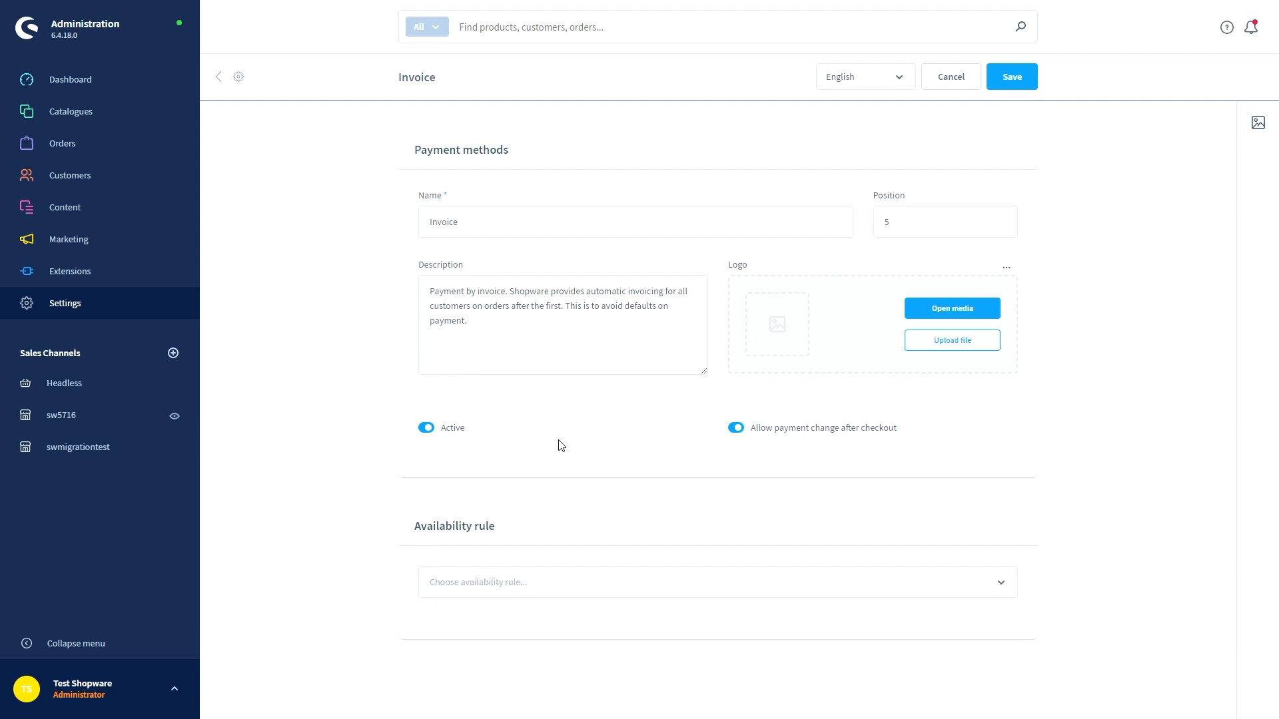
click(218, 78)
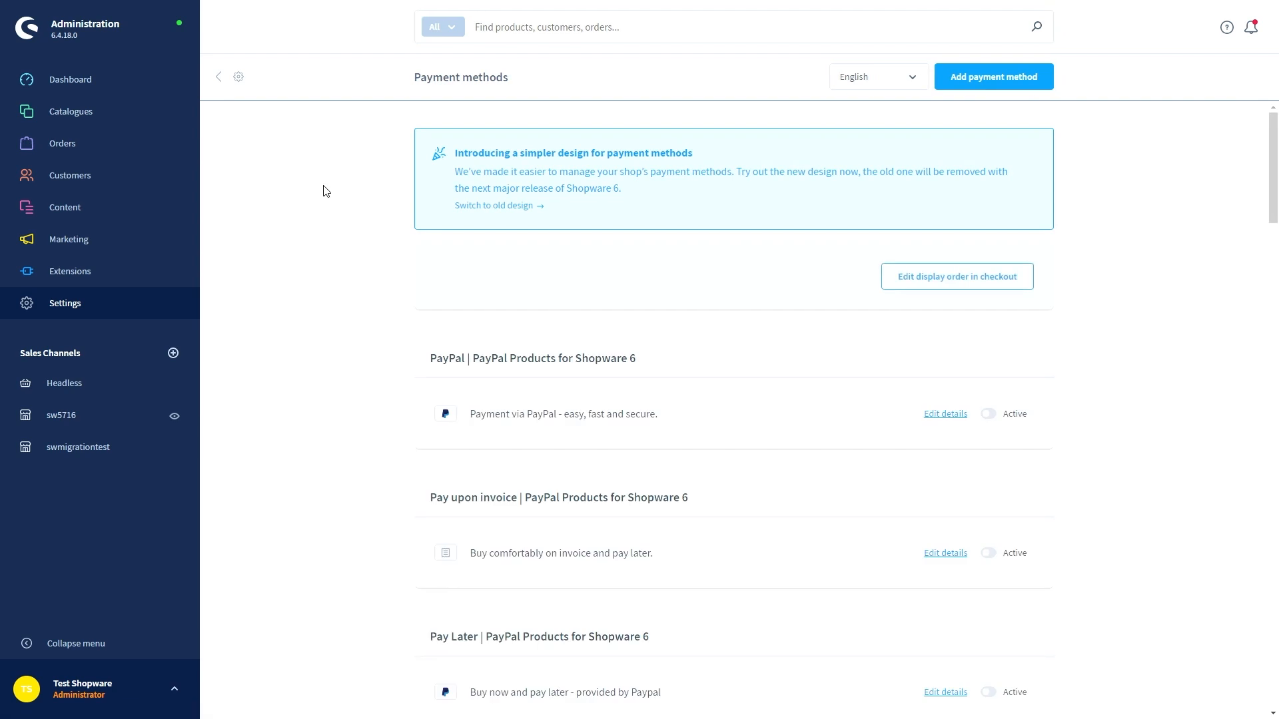
click(159, 305)
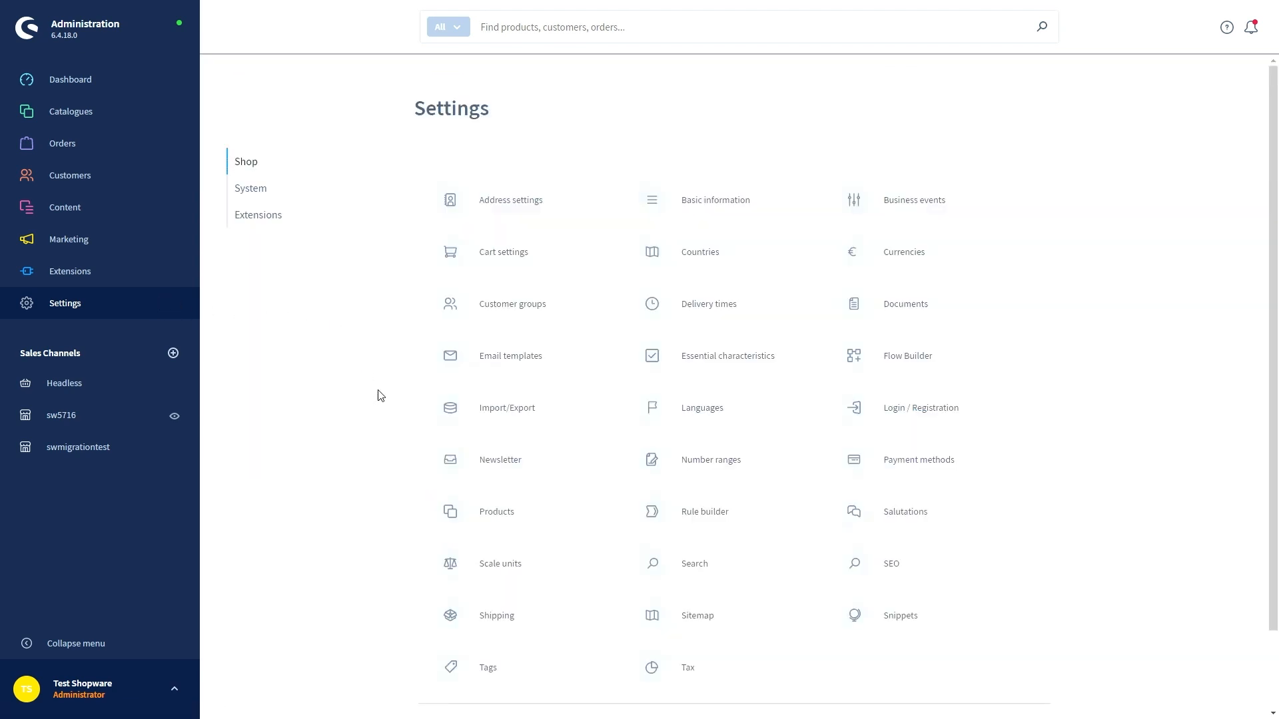
Review the Countries and Documents settings lists, then bring up the Email templates list
click(688, 257)
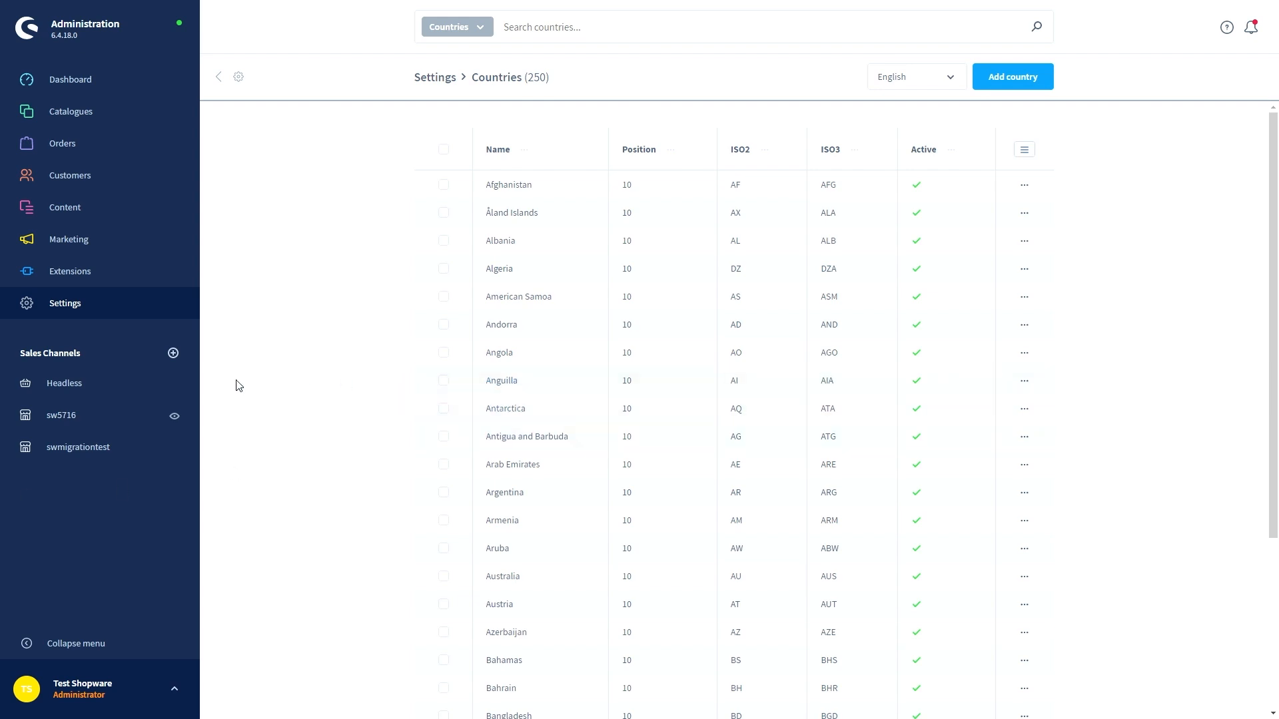
click(97, 306)
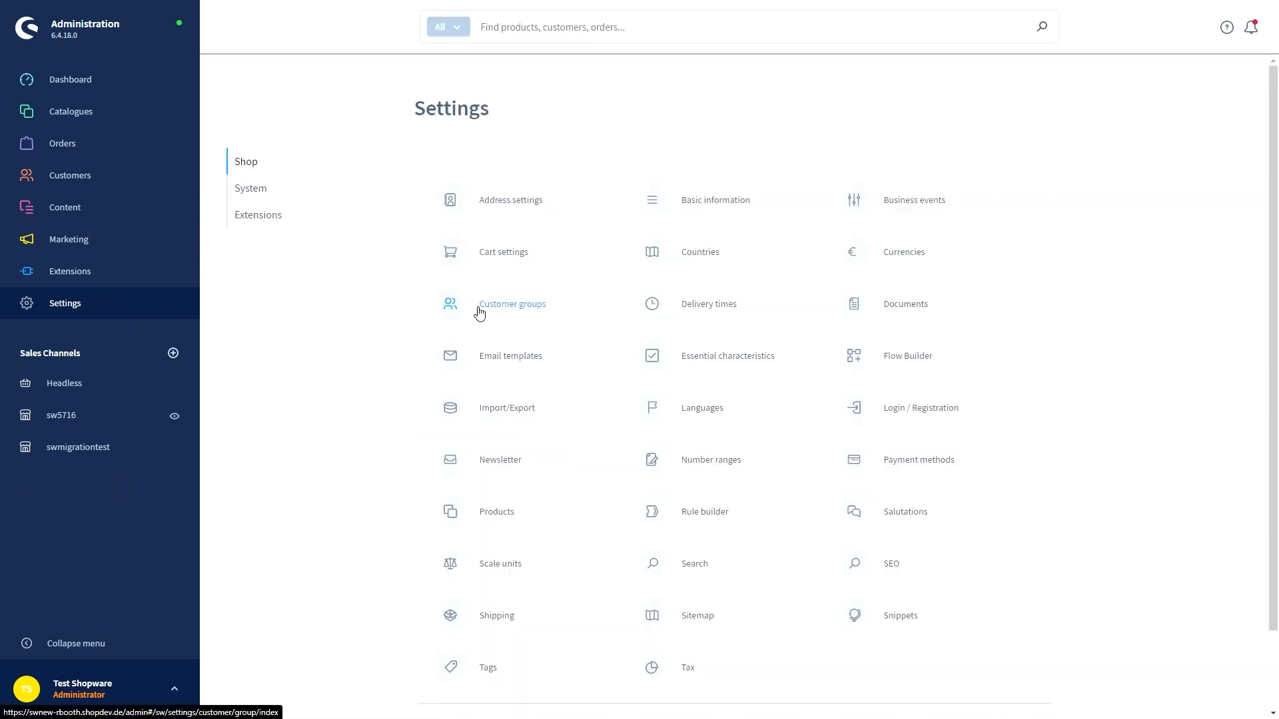
click(901, 305)
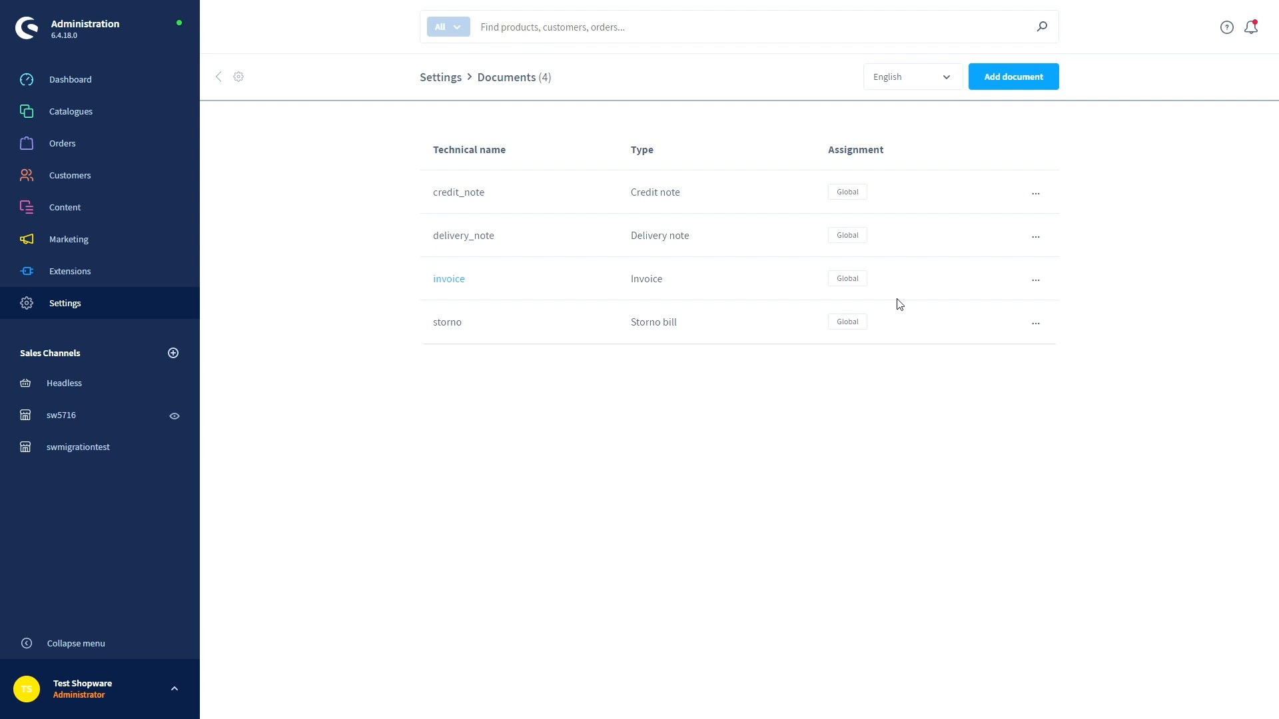
click(177, 304)
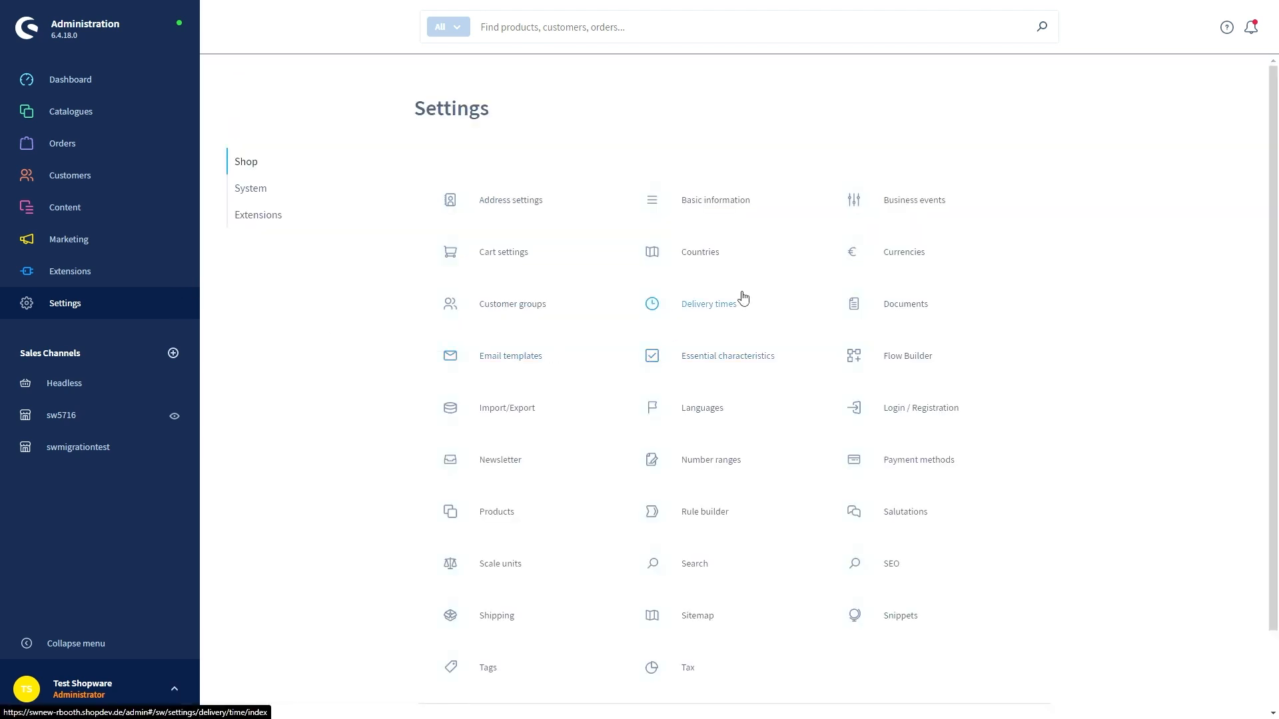
click(515, 357)
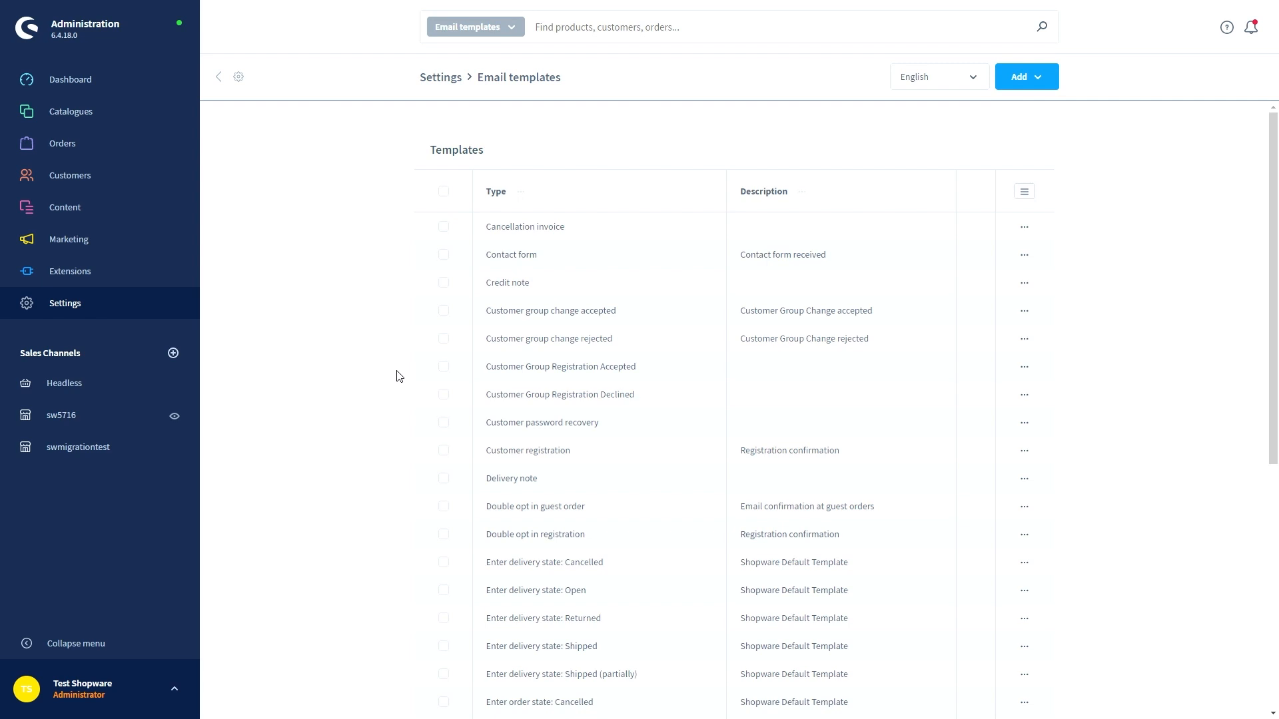
Browse the Shopping Experiences layouts with full sidebar labels, then go back to the Dashboard
mouse_move(130, 212)
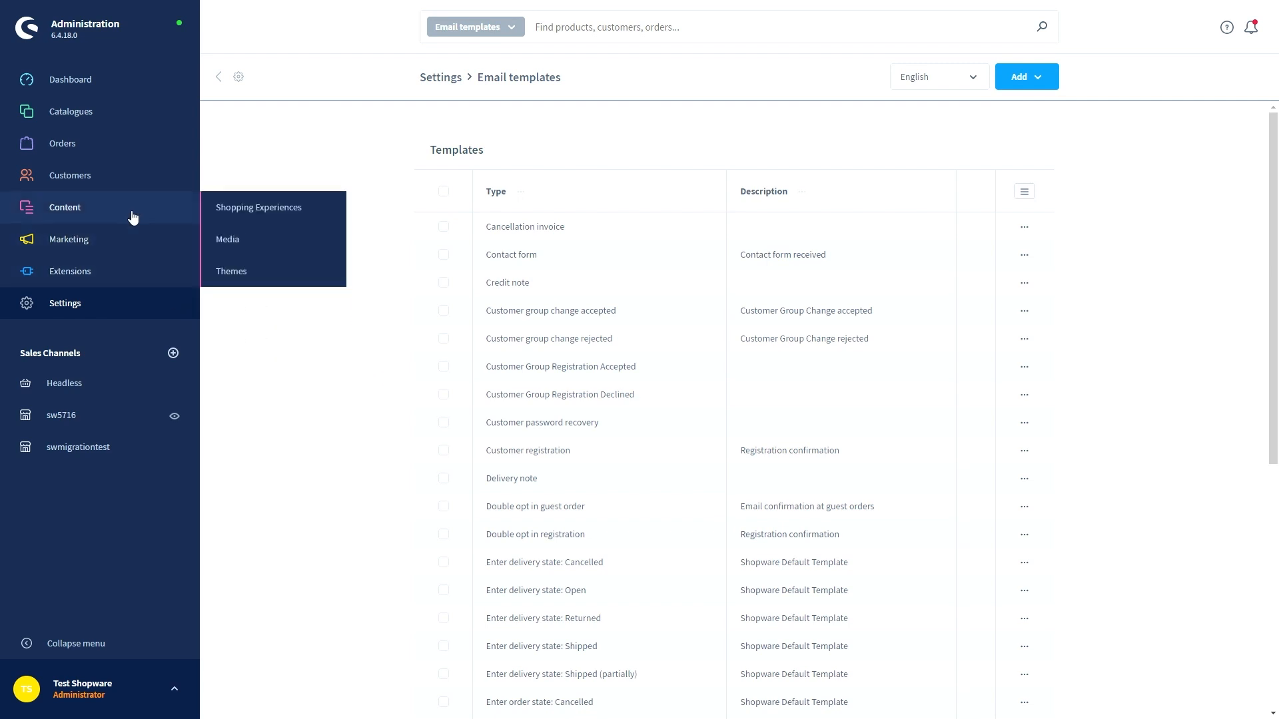
click(248, 214)
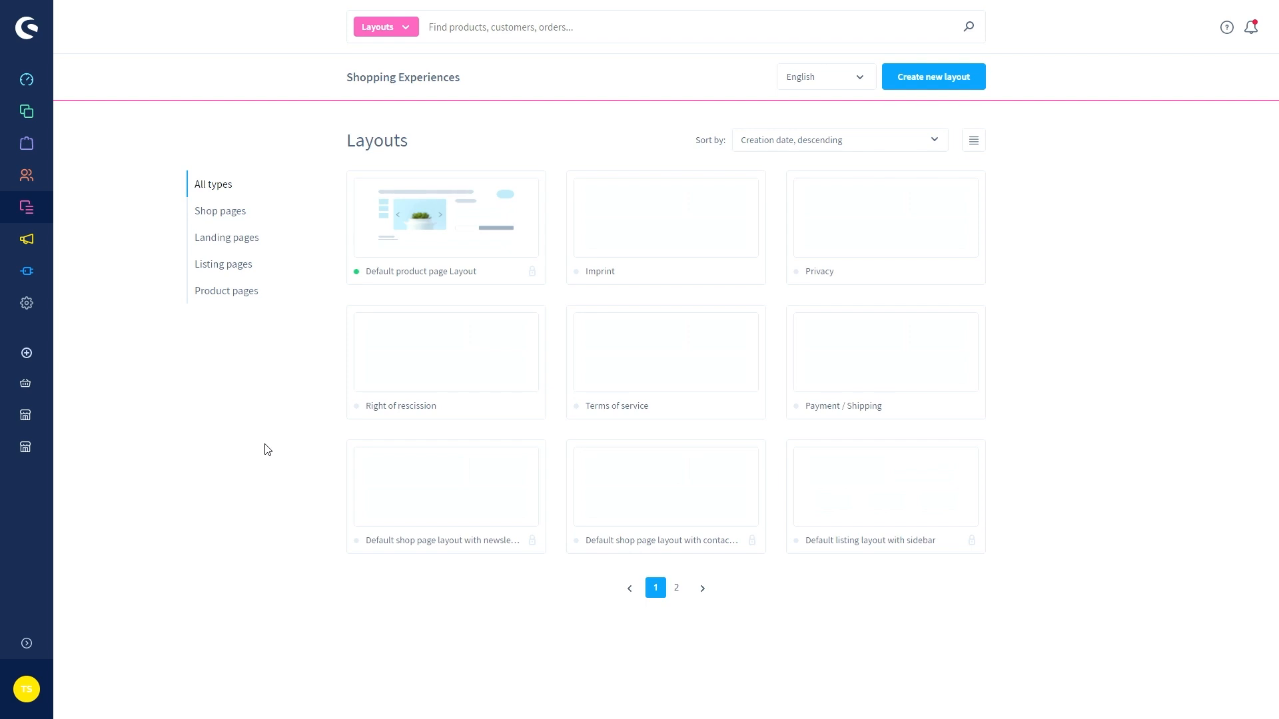
mouse_move(40, 214)
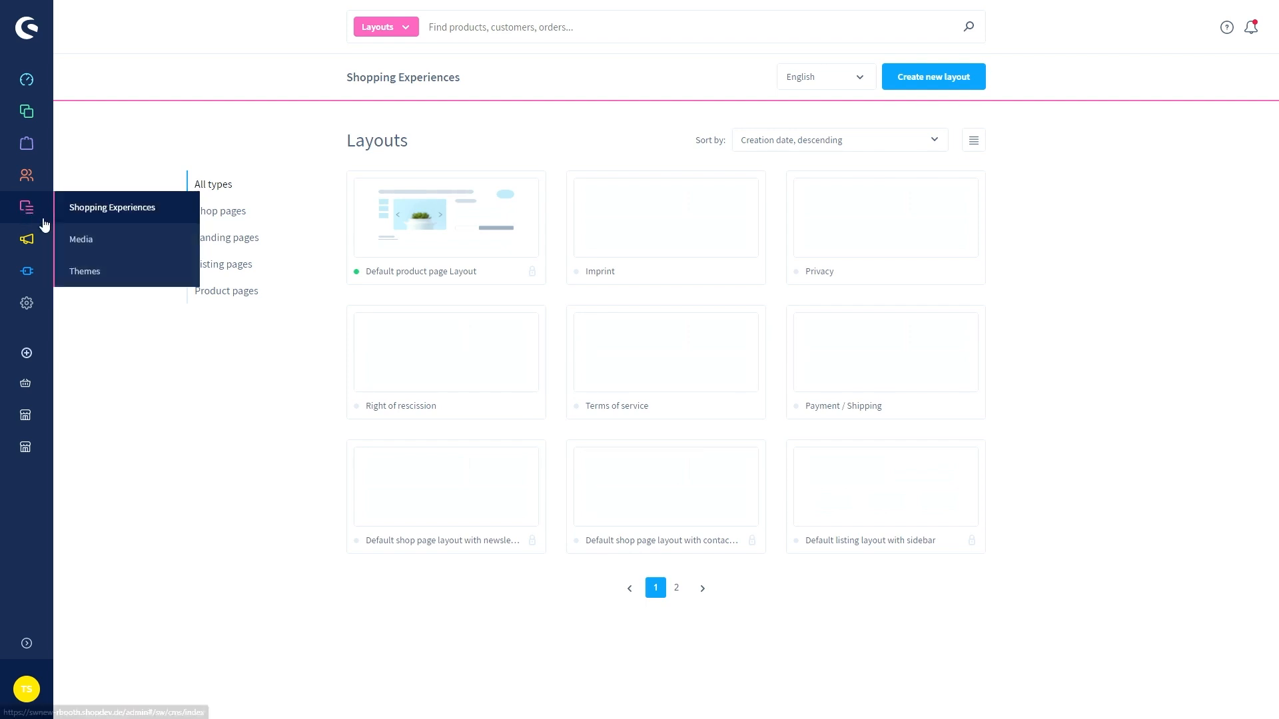
click(26, 644)
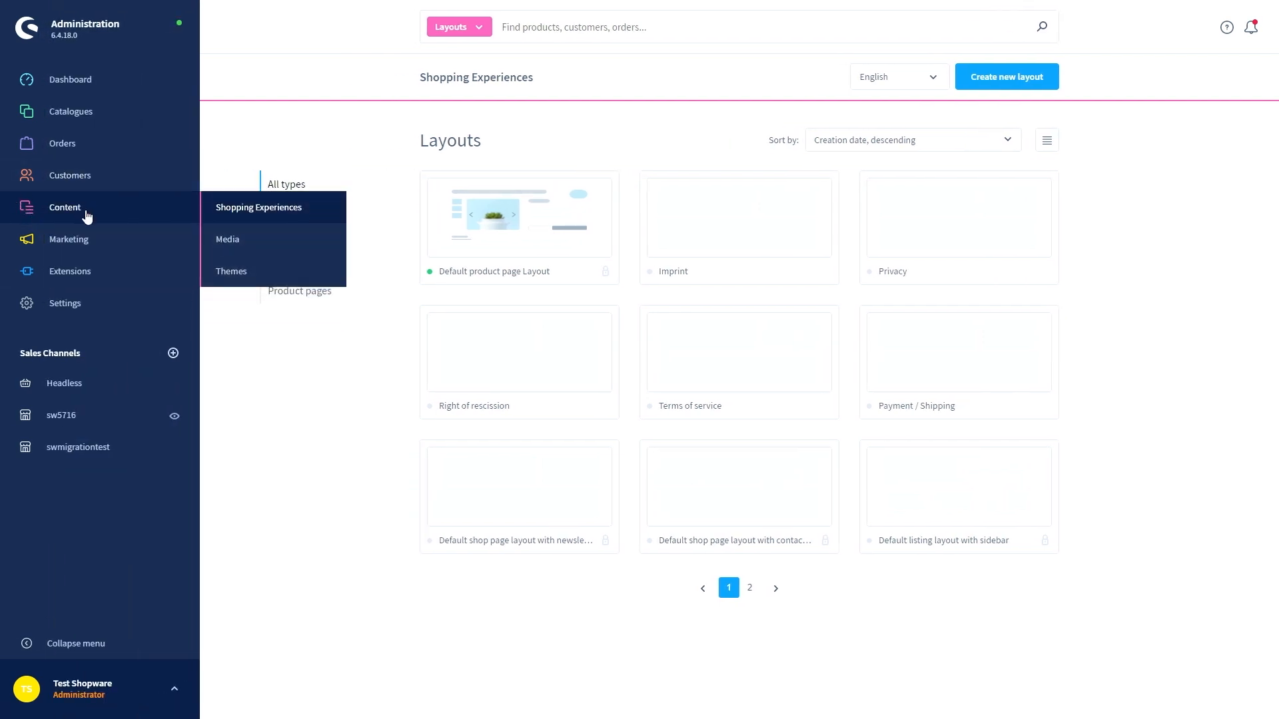
click(228, 212)
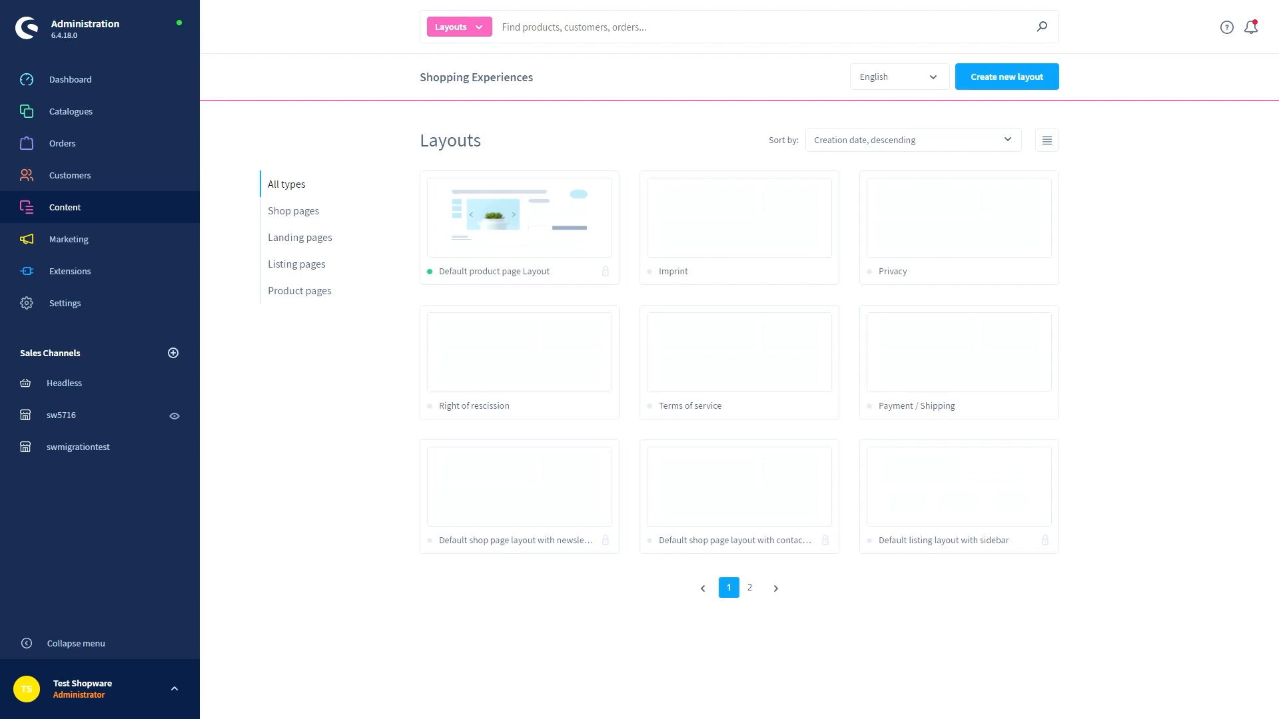
mouse_move(131, 212)
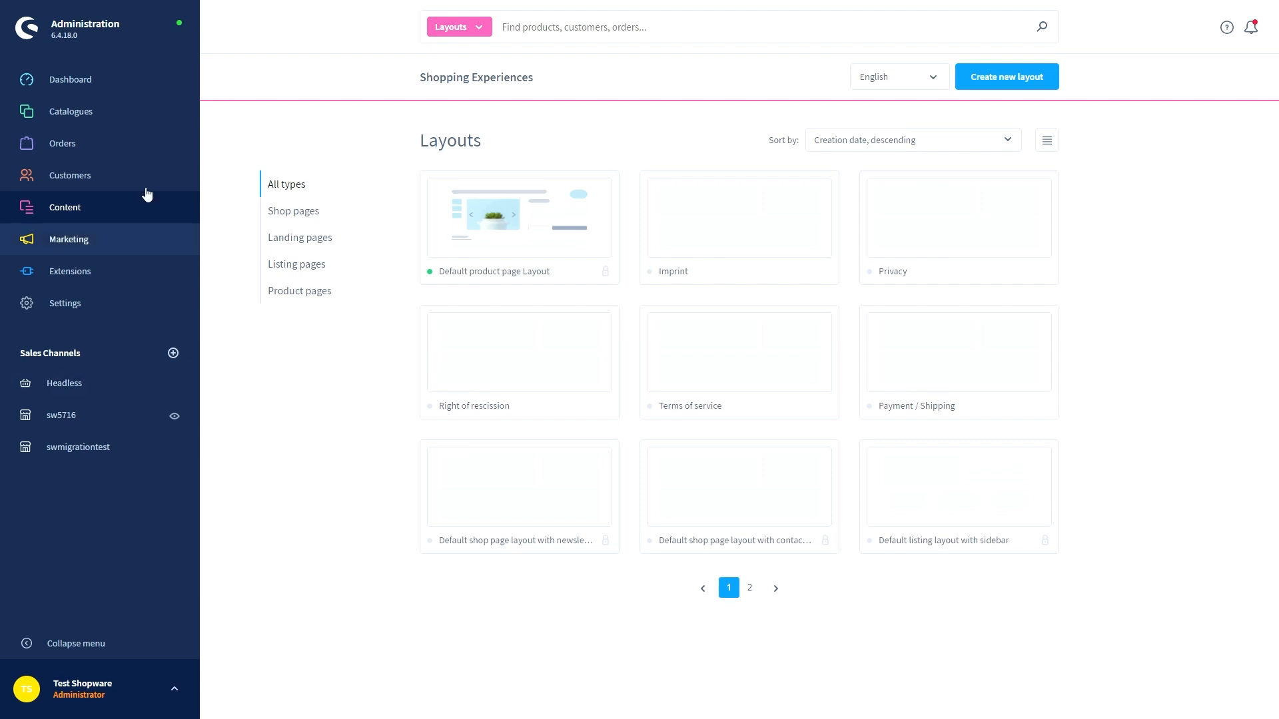
click(83, 82)
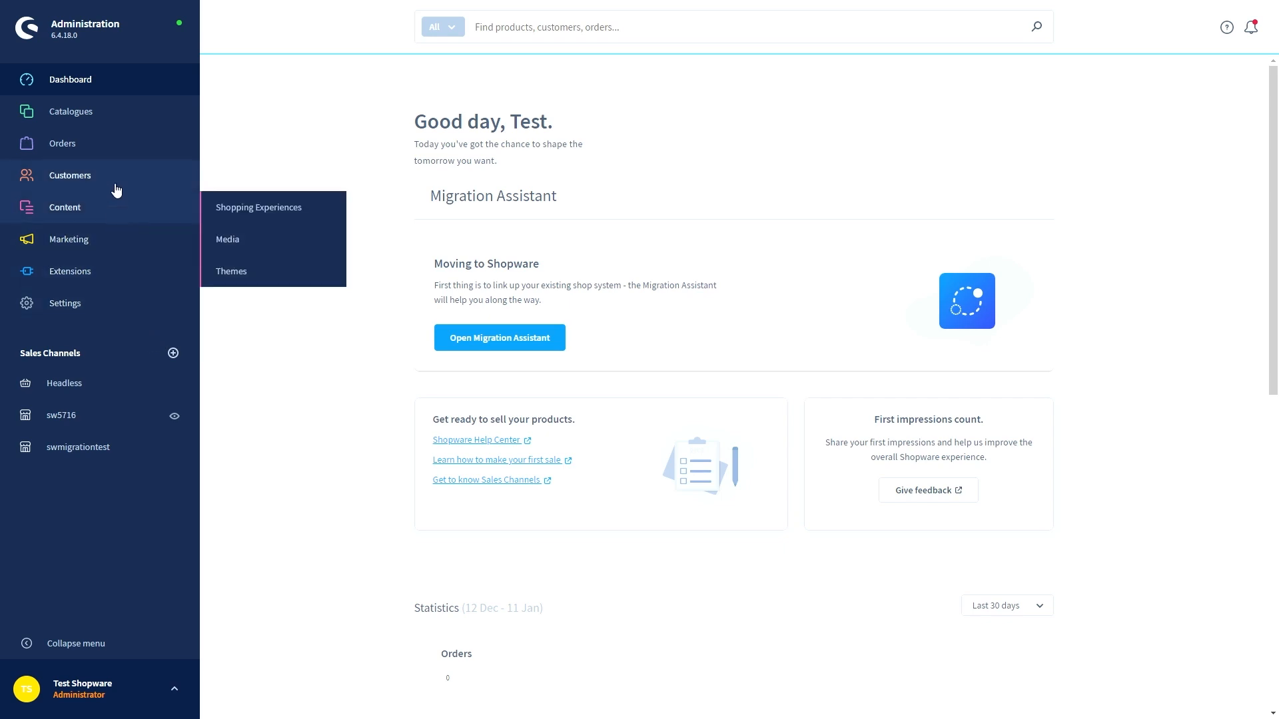
mouse_move(112, 114)
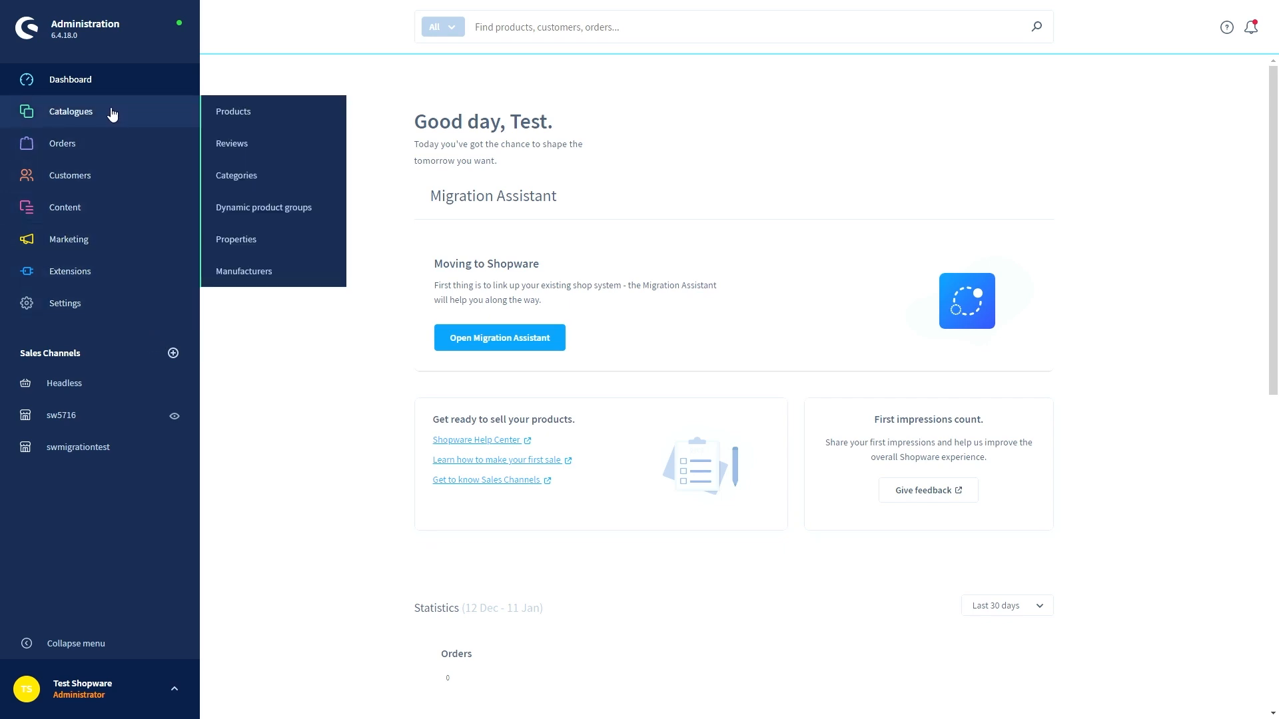
Open the product Hauptartikel mit Abverkauf on its SEO tab
click(224, 118)
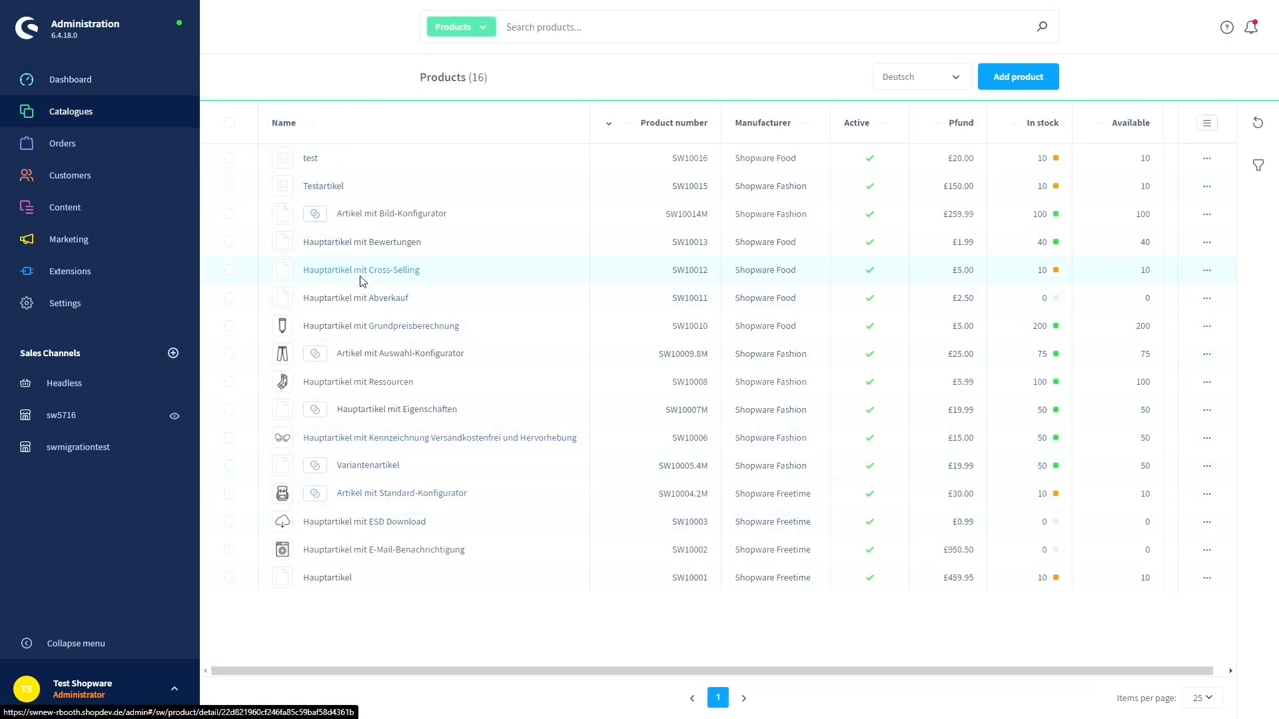
click(363, 297)
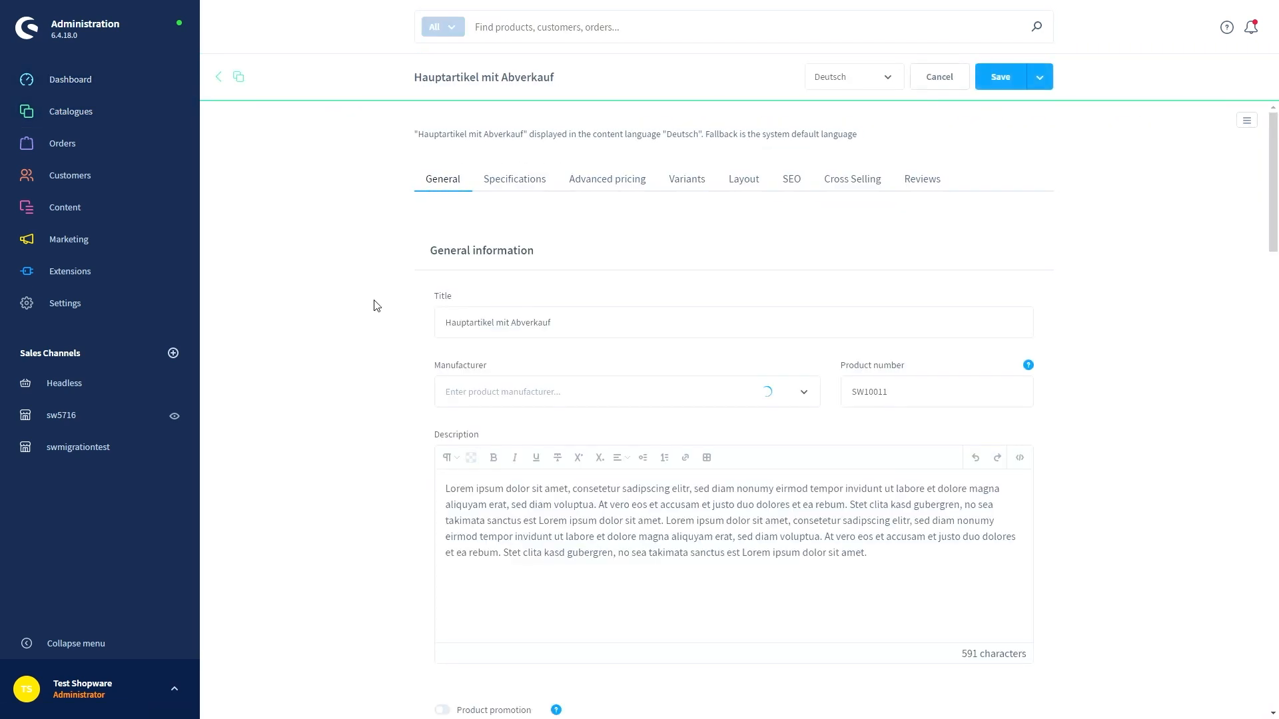
click(789, 181)
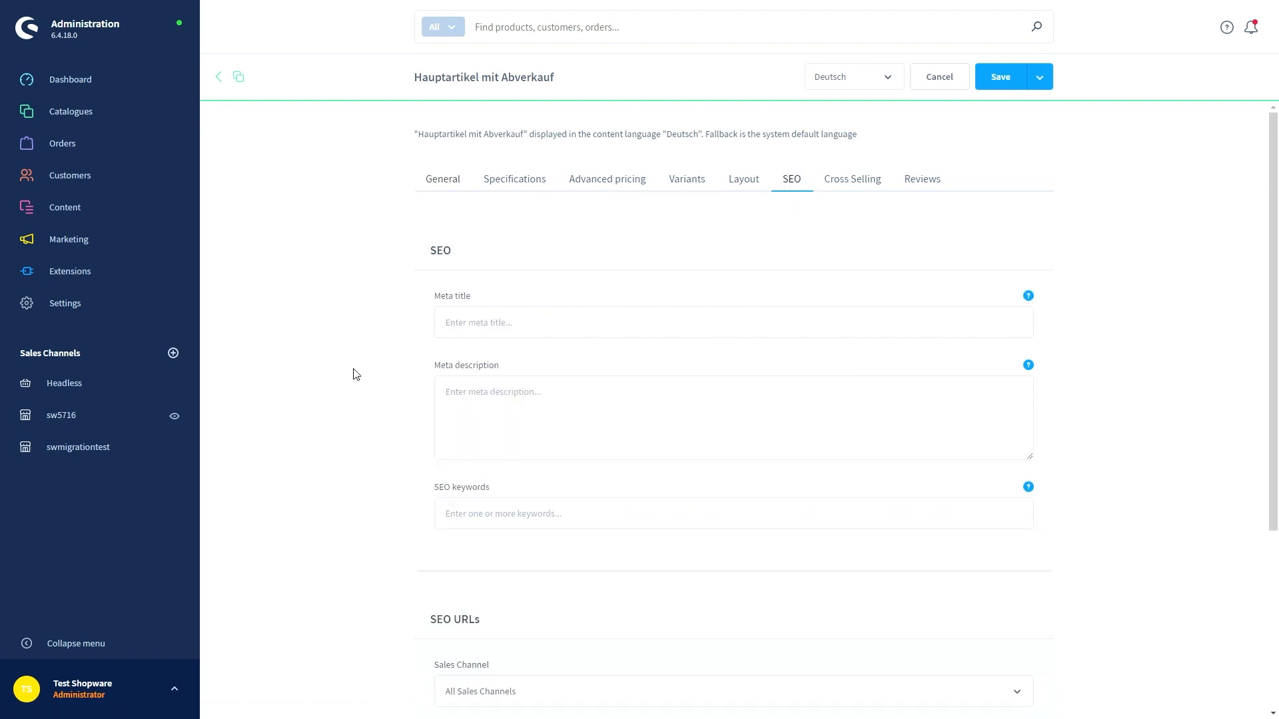
scroll(353, 373, down, 3)
scroll(353, 374, down, 1)
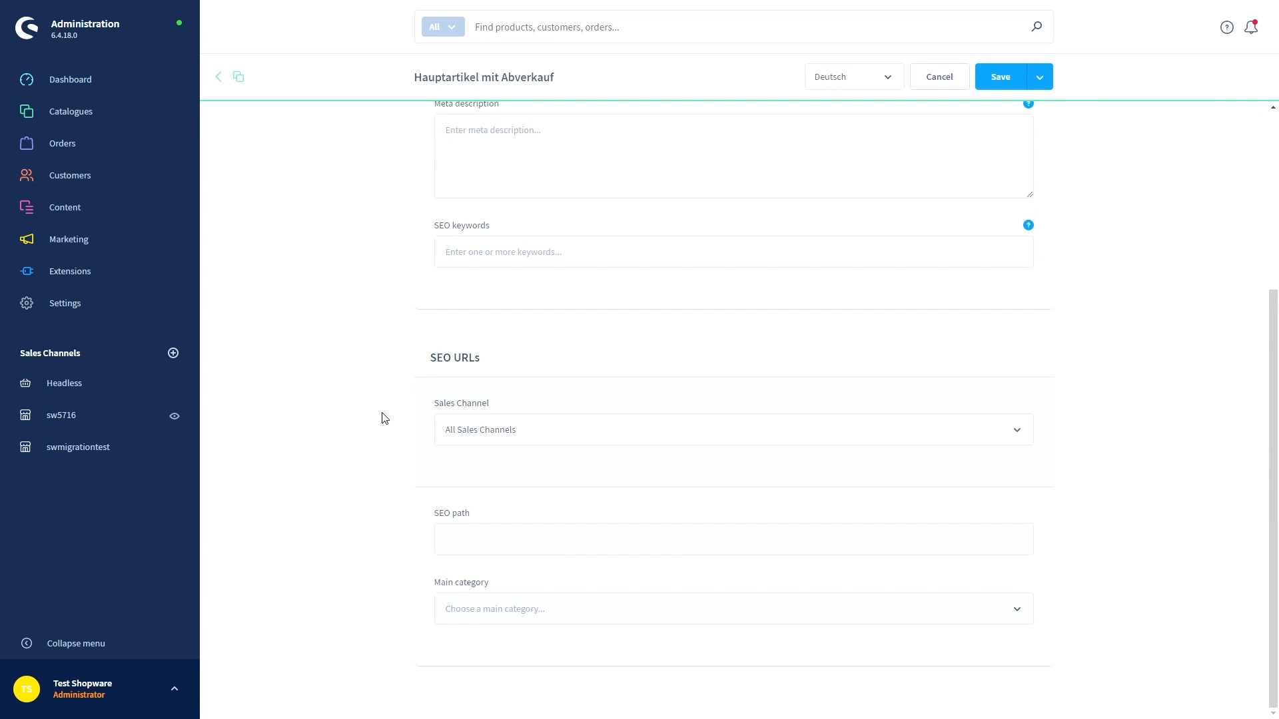
Switch the product's SEO URLs to the sw5716 sales channel
click(489, 434)
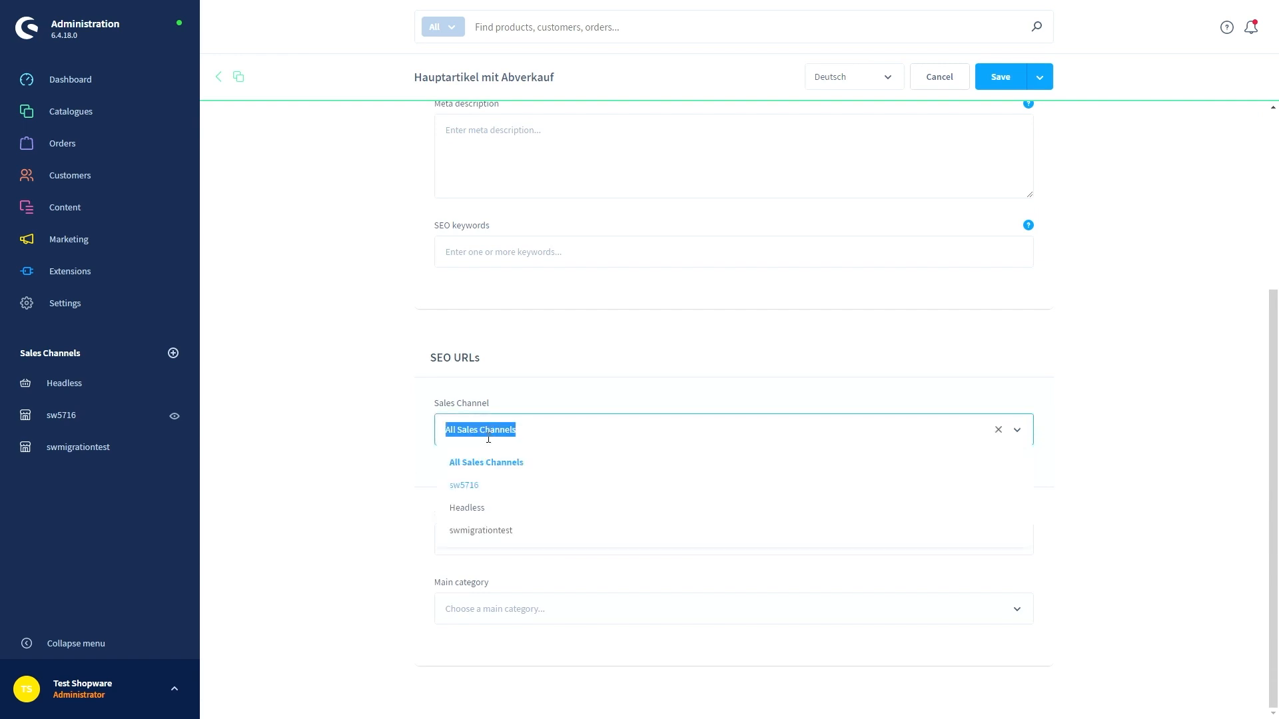
click(499, 487)
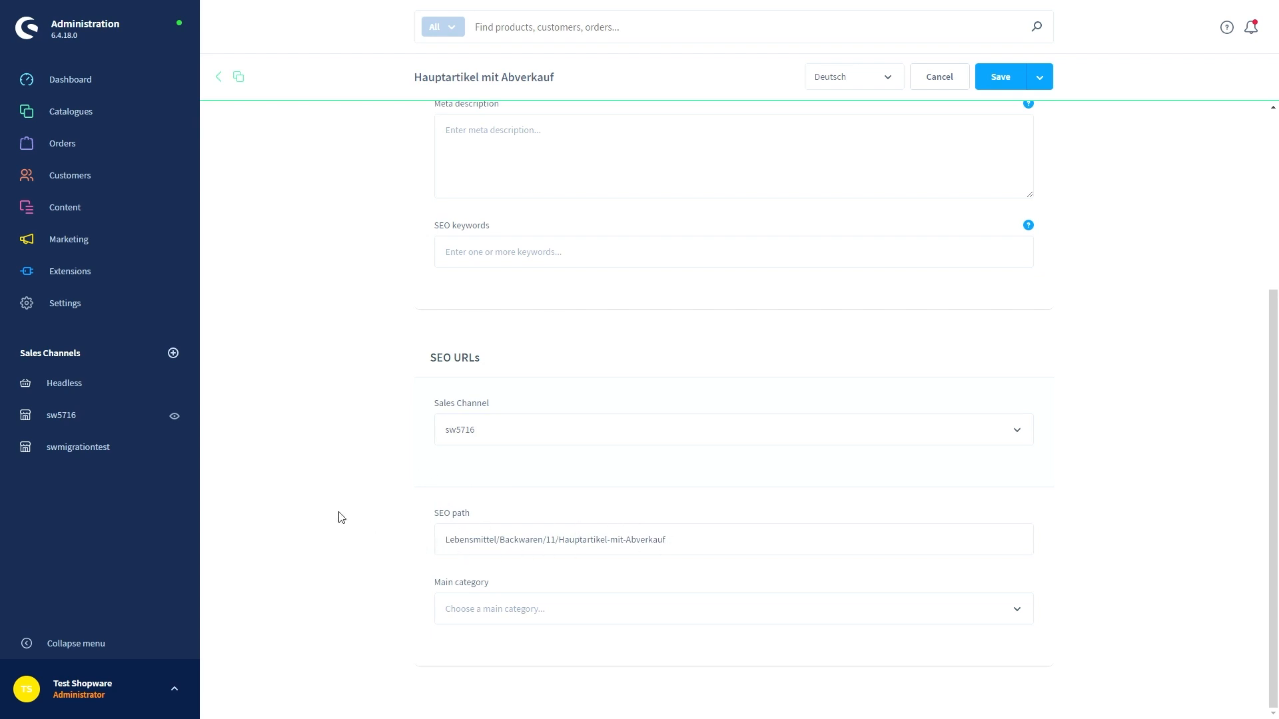
scroll(342, 510, up, 3)
scroll(341, 510, up, 1)
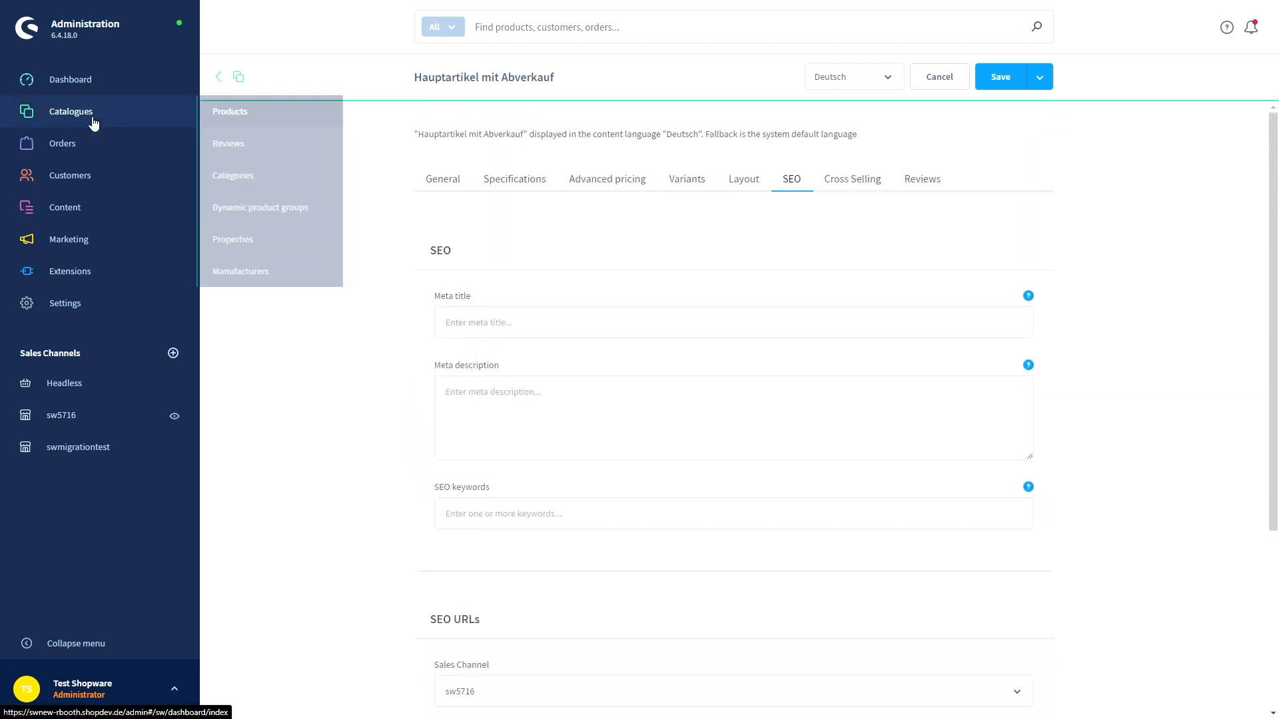
click(73, 111)
click(110, 106)
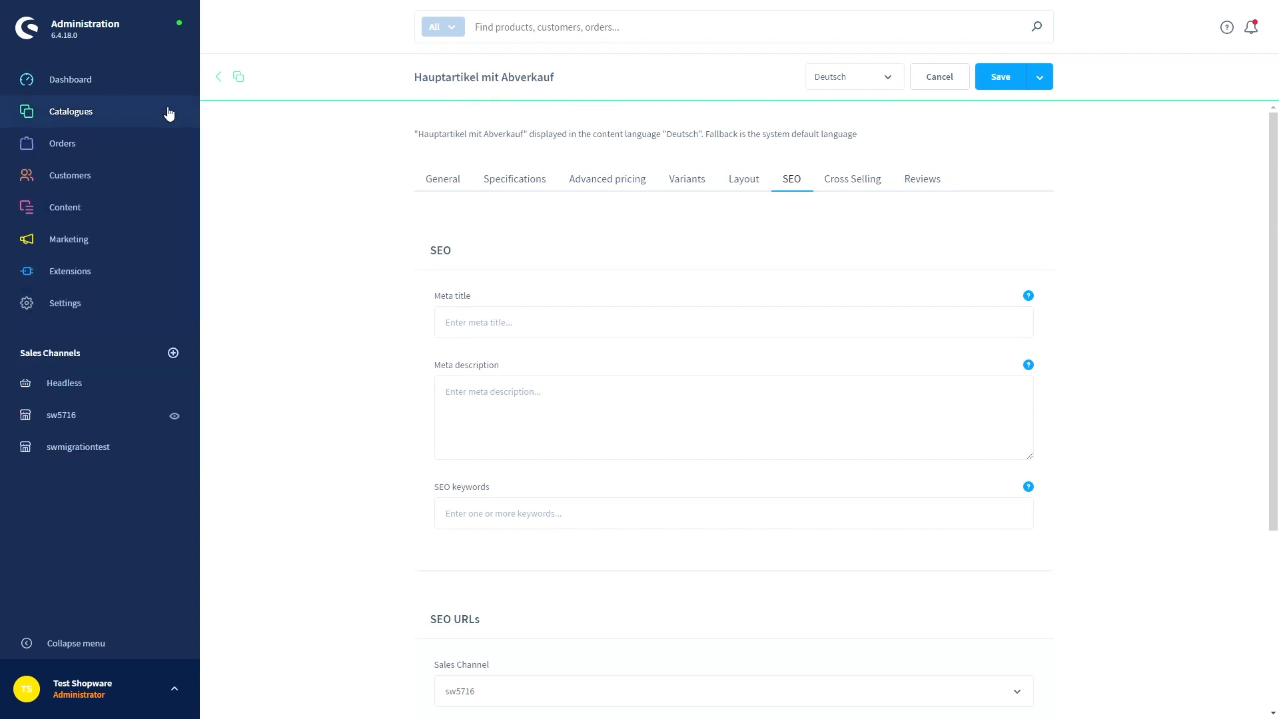
Go from the Dashboard to Settings > System > Shopware Account
click(130, 90)
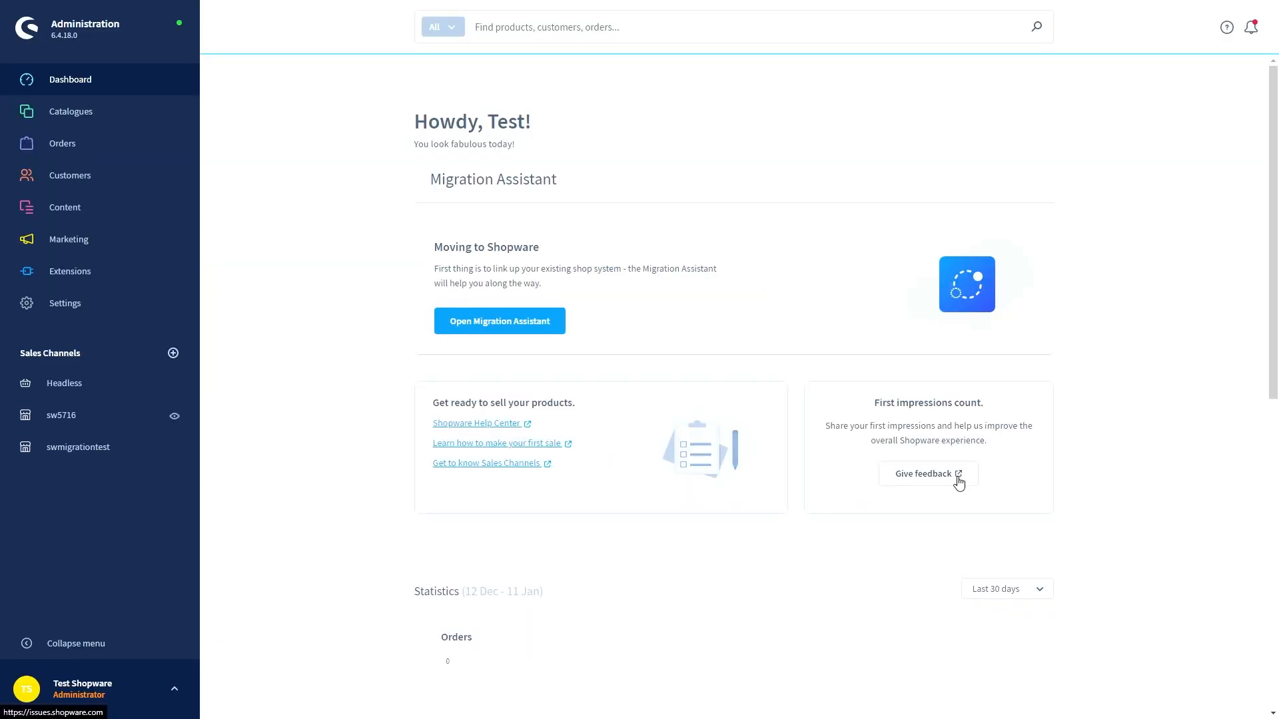
click(171, 312)
click(251, 193)
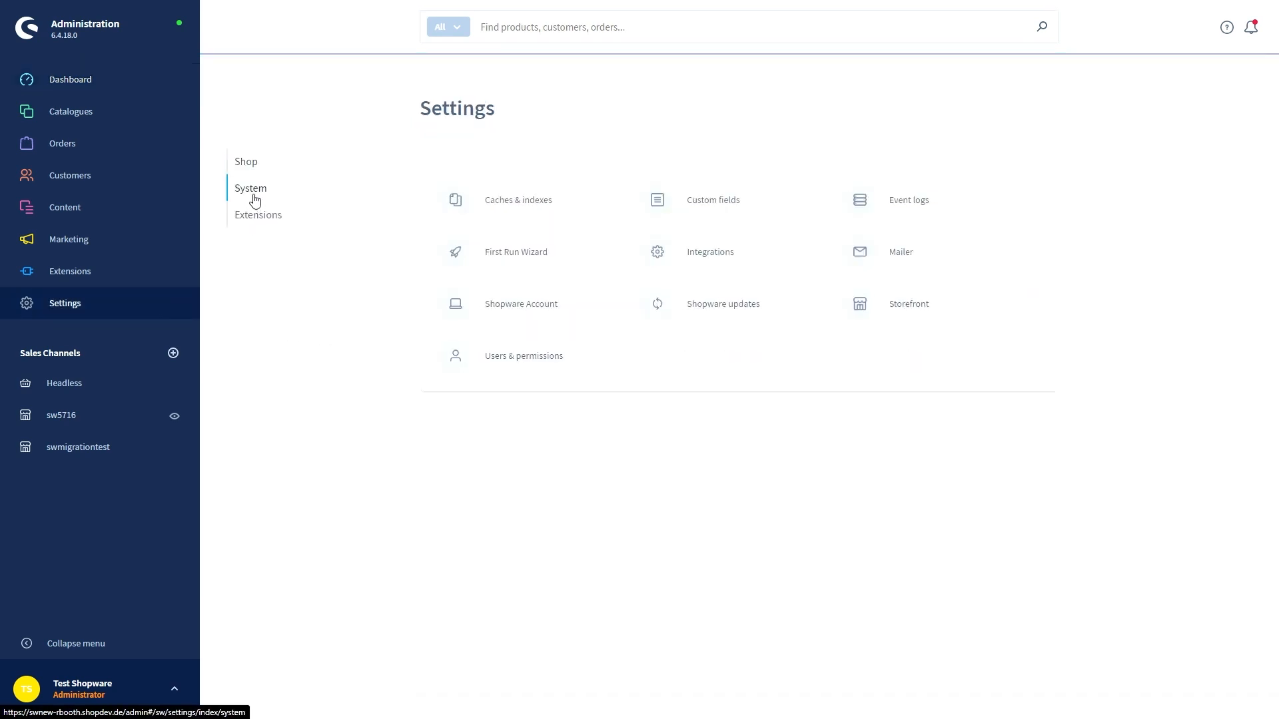
click(523, 311)
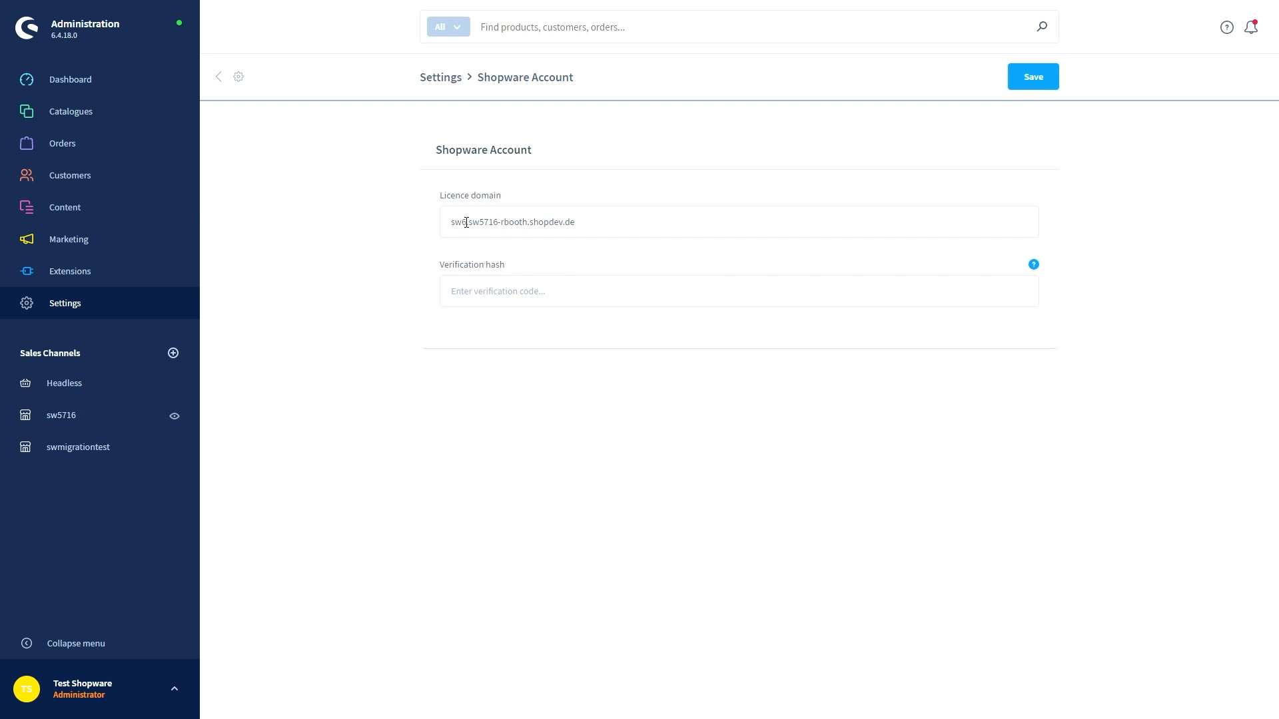
Remove the stray 'sw6 ' prefix so the licence domain is sw5716-rbooth.shopdev.de, and save
click(467, 222)
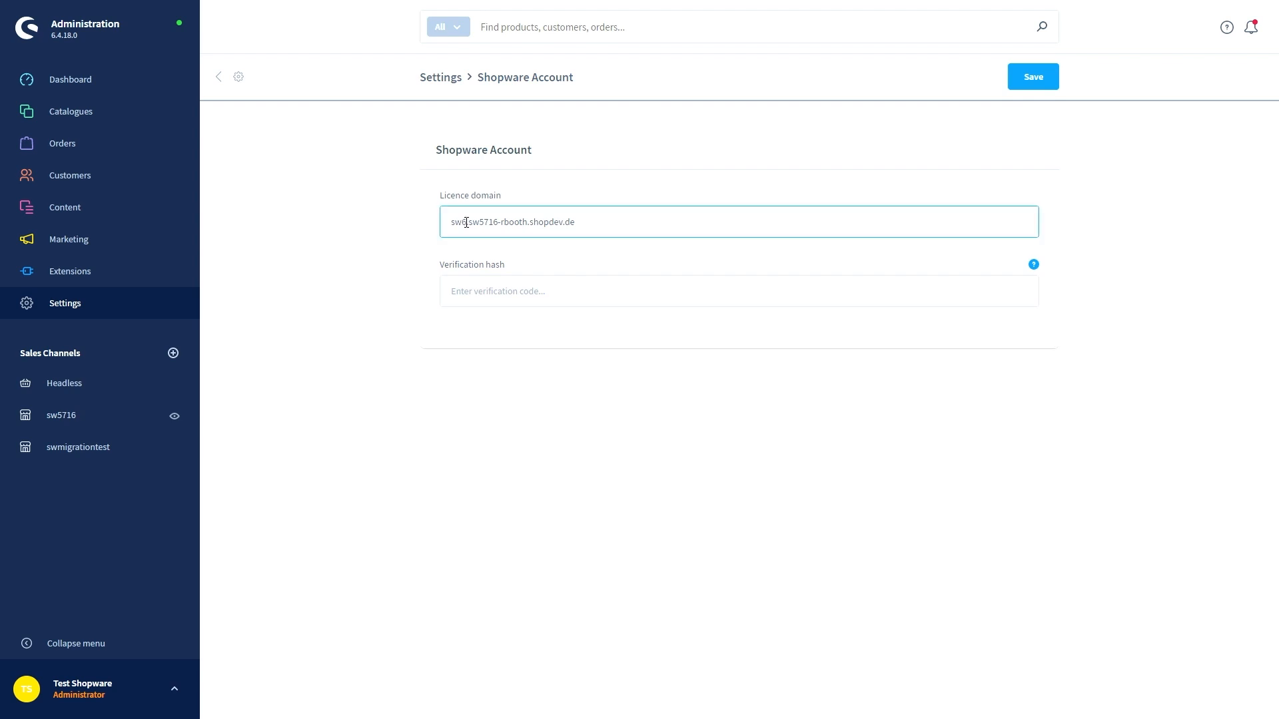
key(BackSpace)
key(BackSpace)
key(BackSpace)
key(Delete)
click(1032, 80)
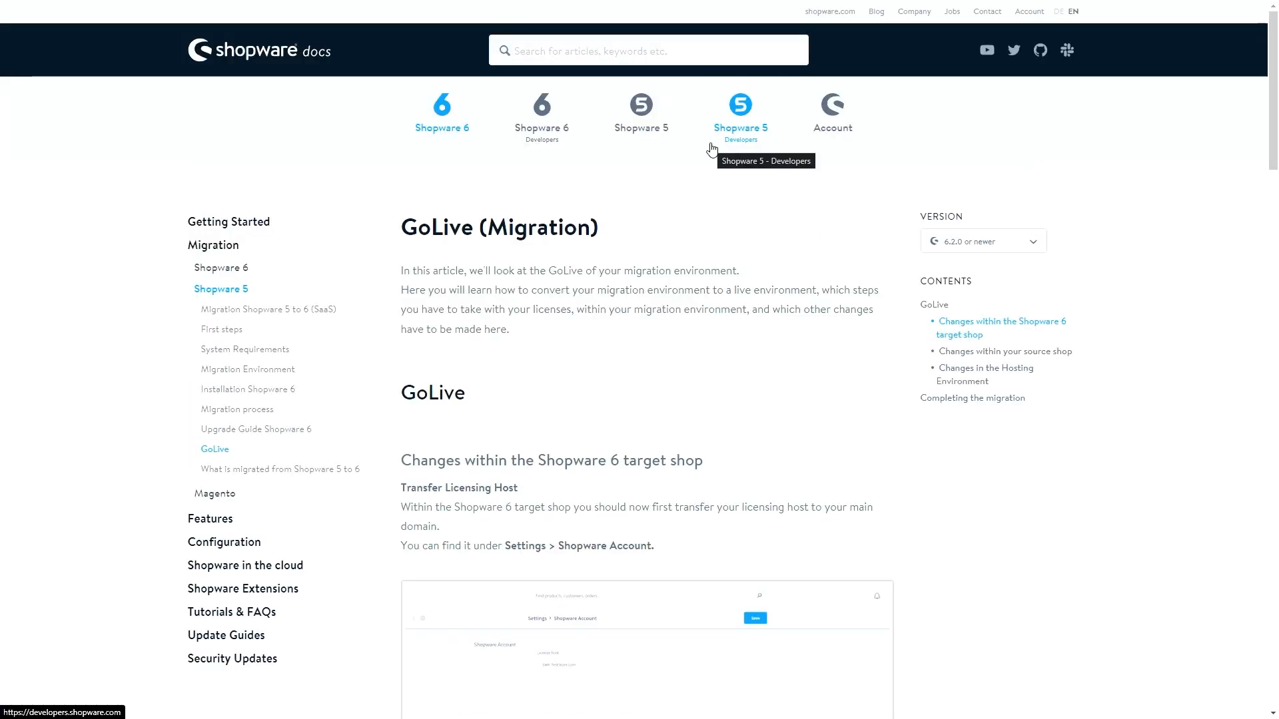
Read the GoLive guide from 'Changes within your source shop' to 'Completing the migration', then return to the admin
click(981, 354)
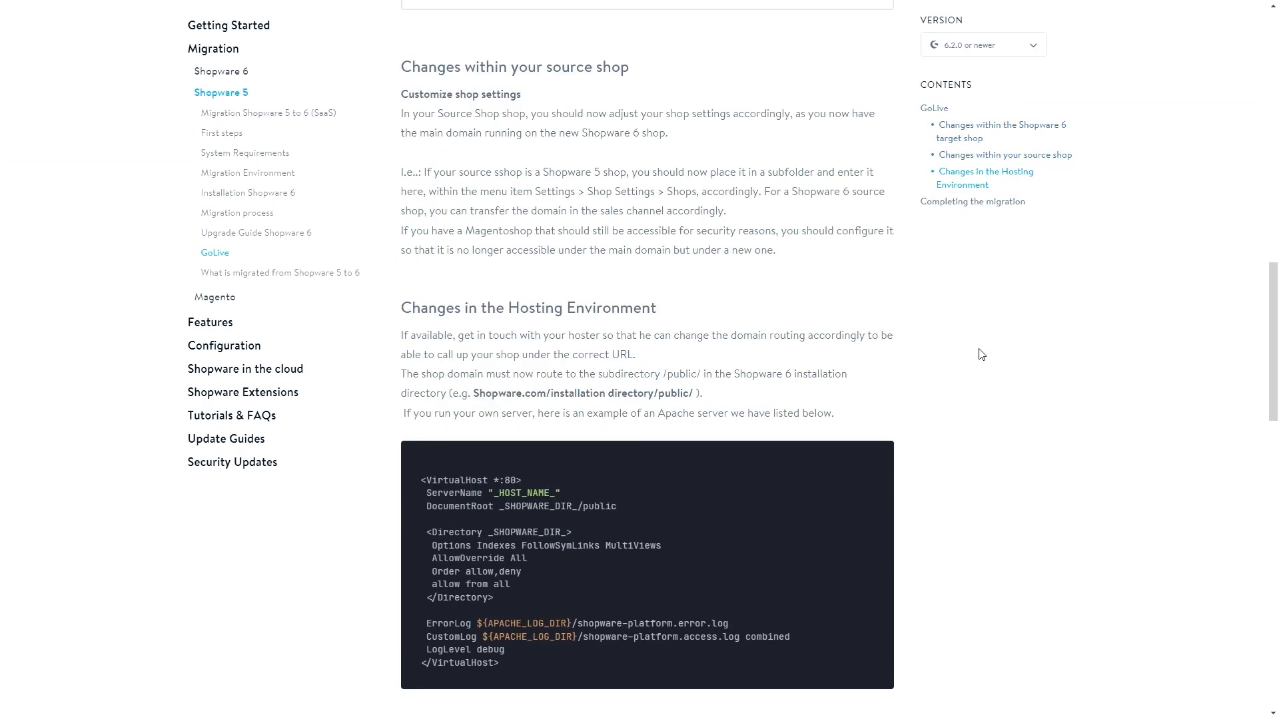
scroll(969, 346, up, 5)
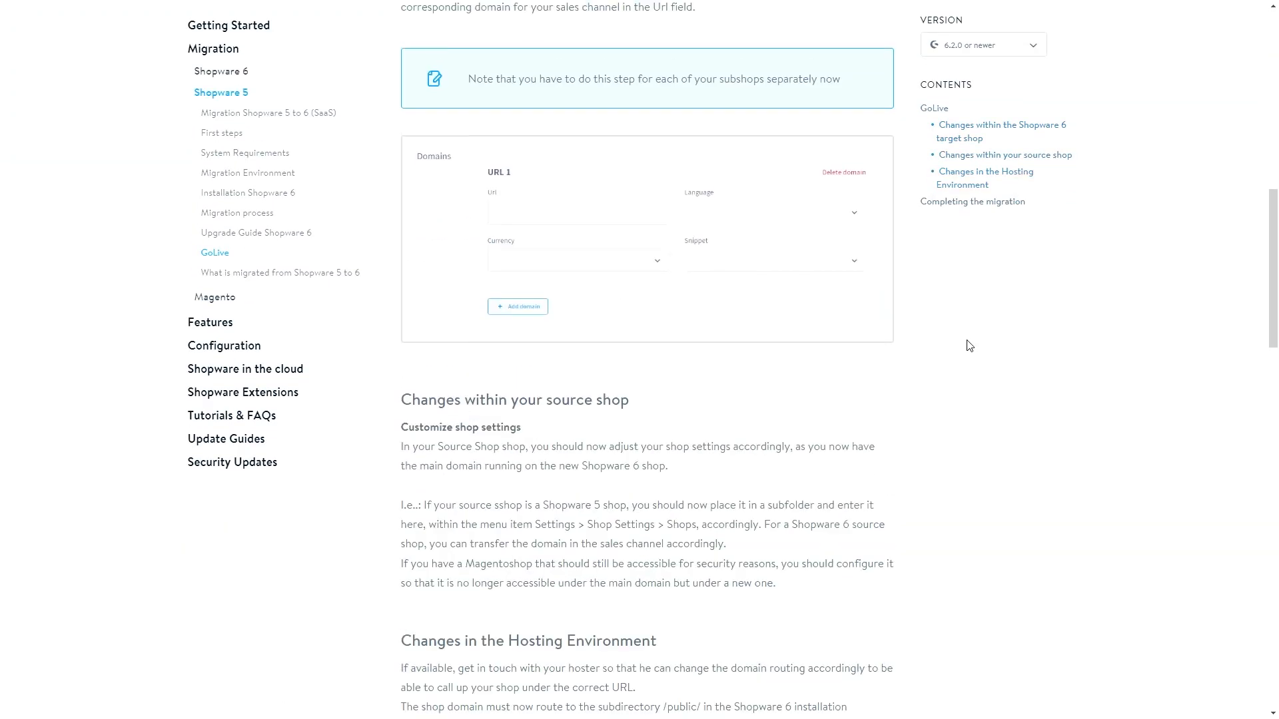
scroll(919, 429, up, 1)
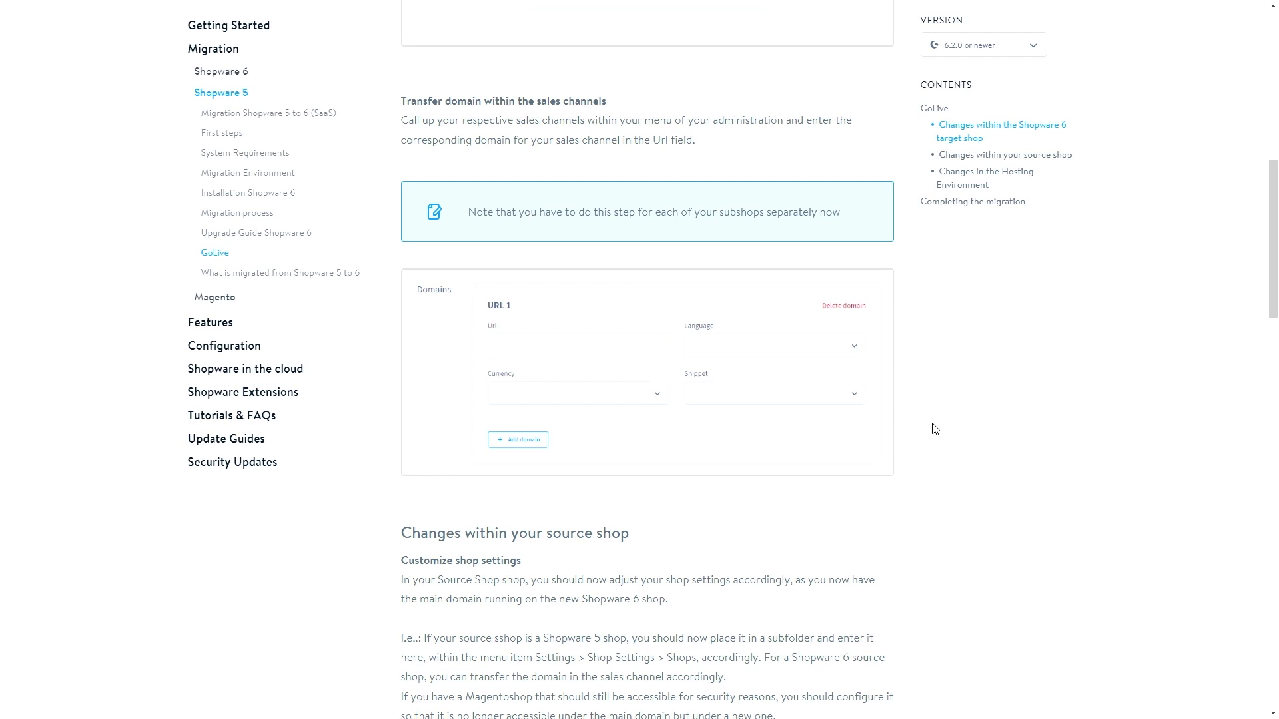
scroll(933, 428, down, 7)
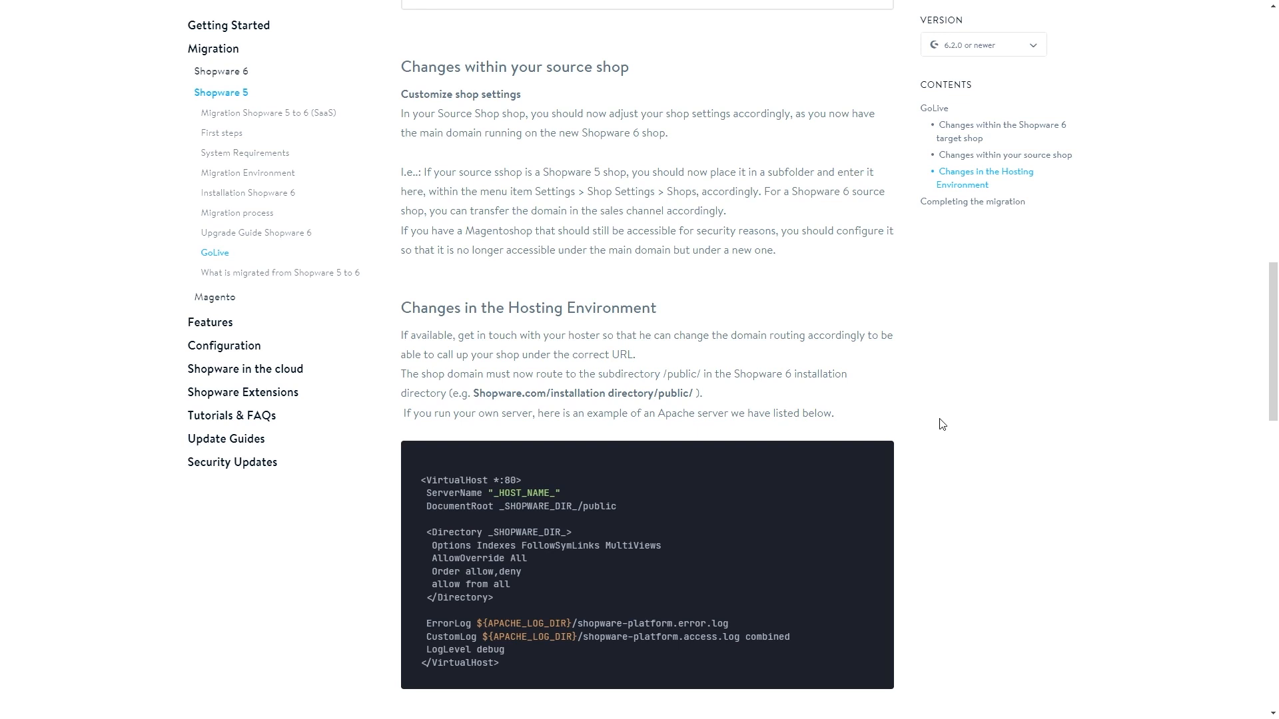
scroll(940, 426, down, 2)
scroll(953, 422, down, 1)
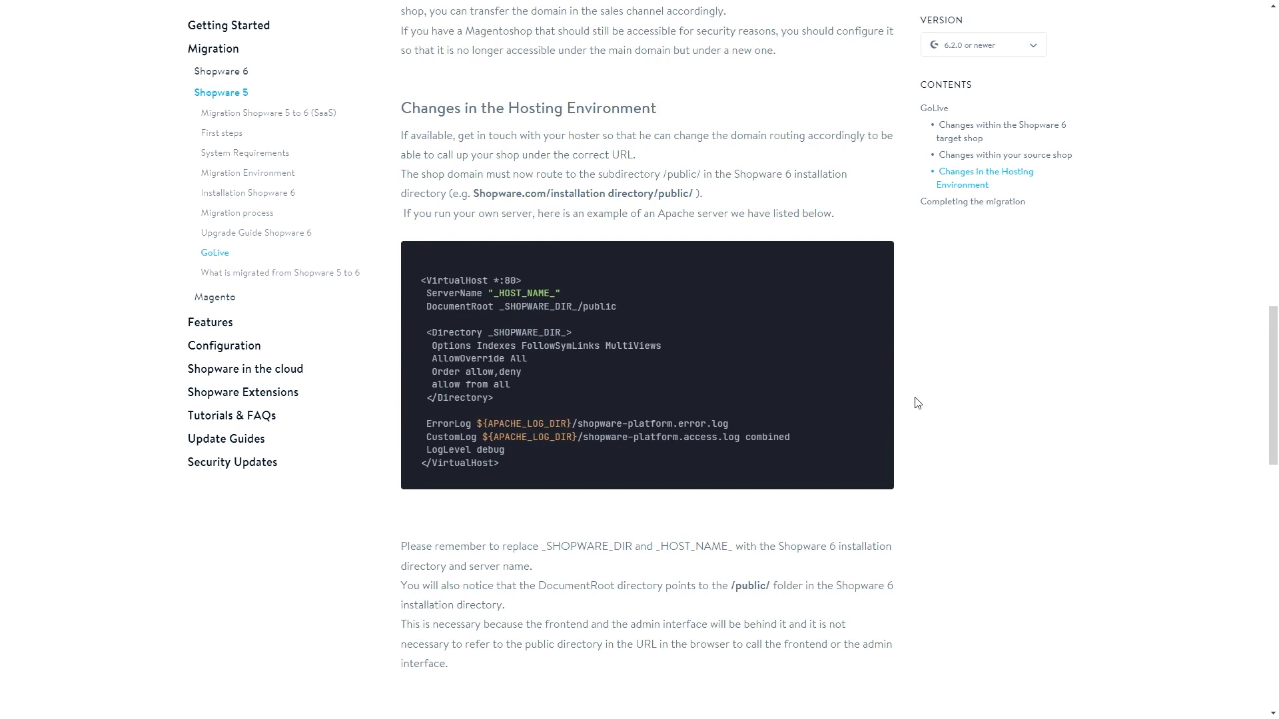
scroll(917, 403, down, 3)
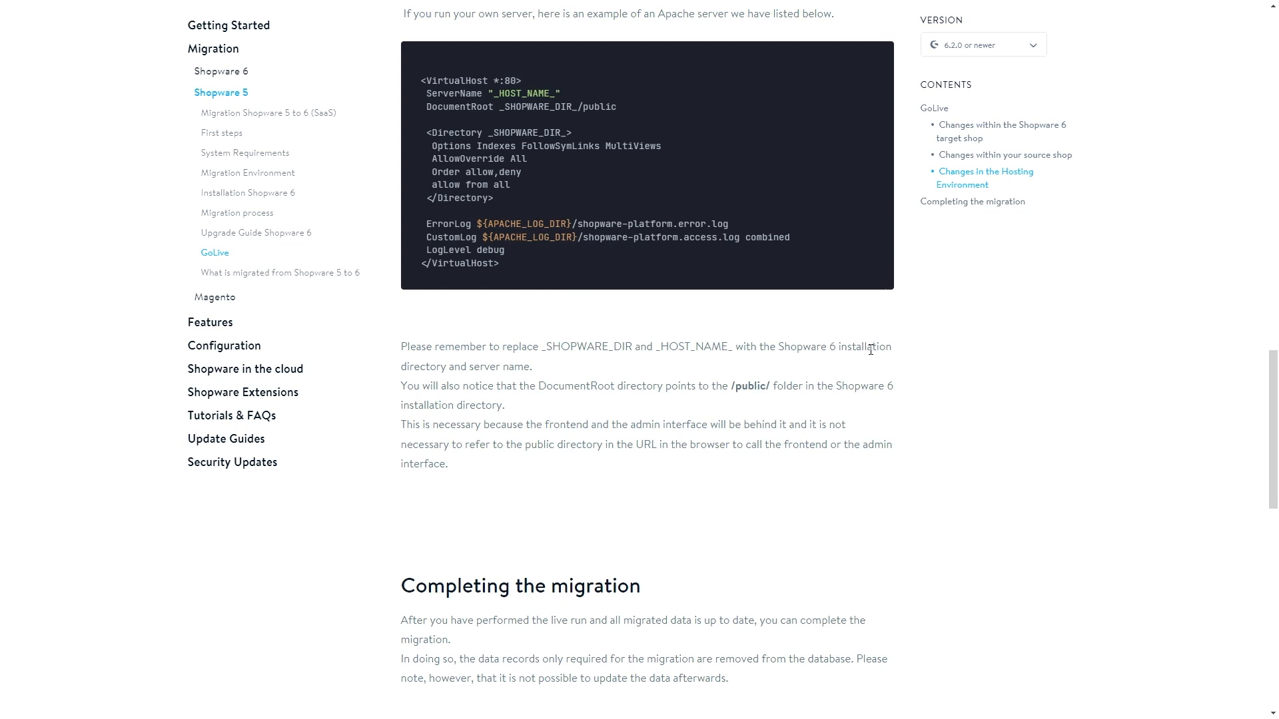
scroll(881, 349, down, 1)
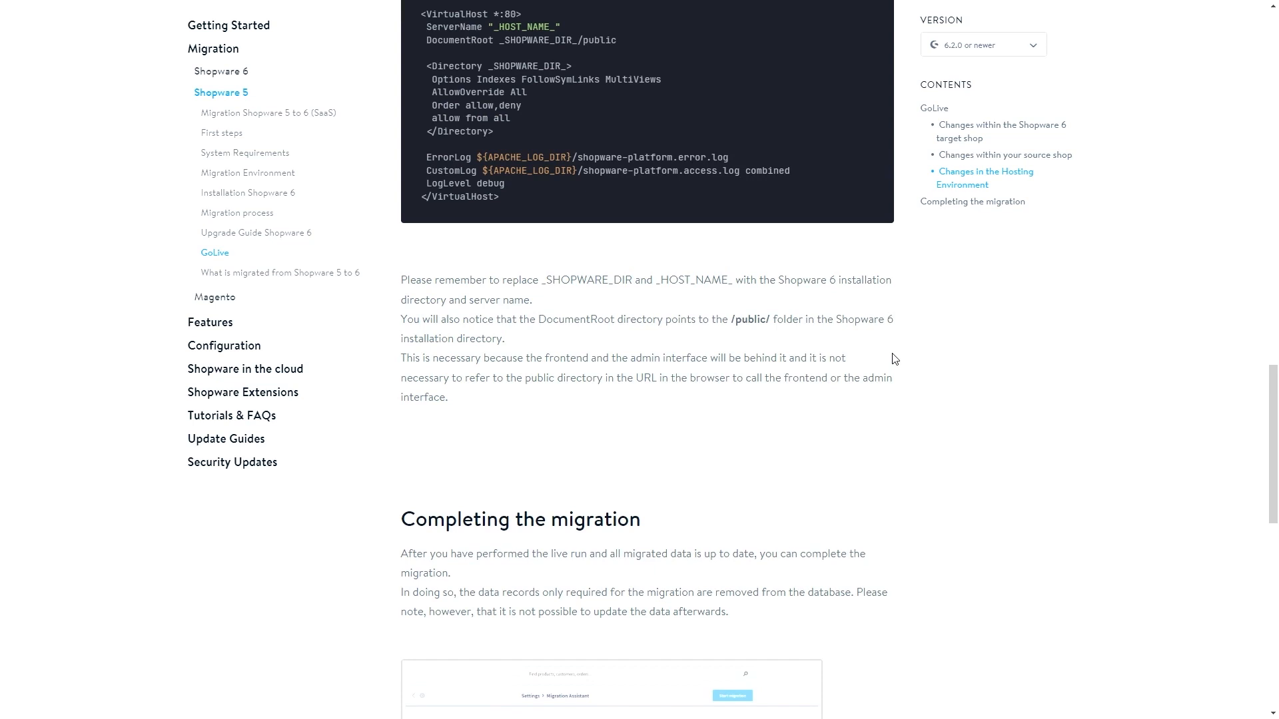
scroll(894, 359, down, 2)
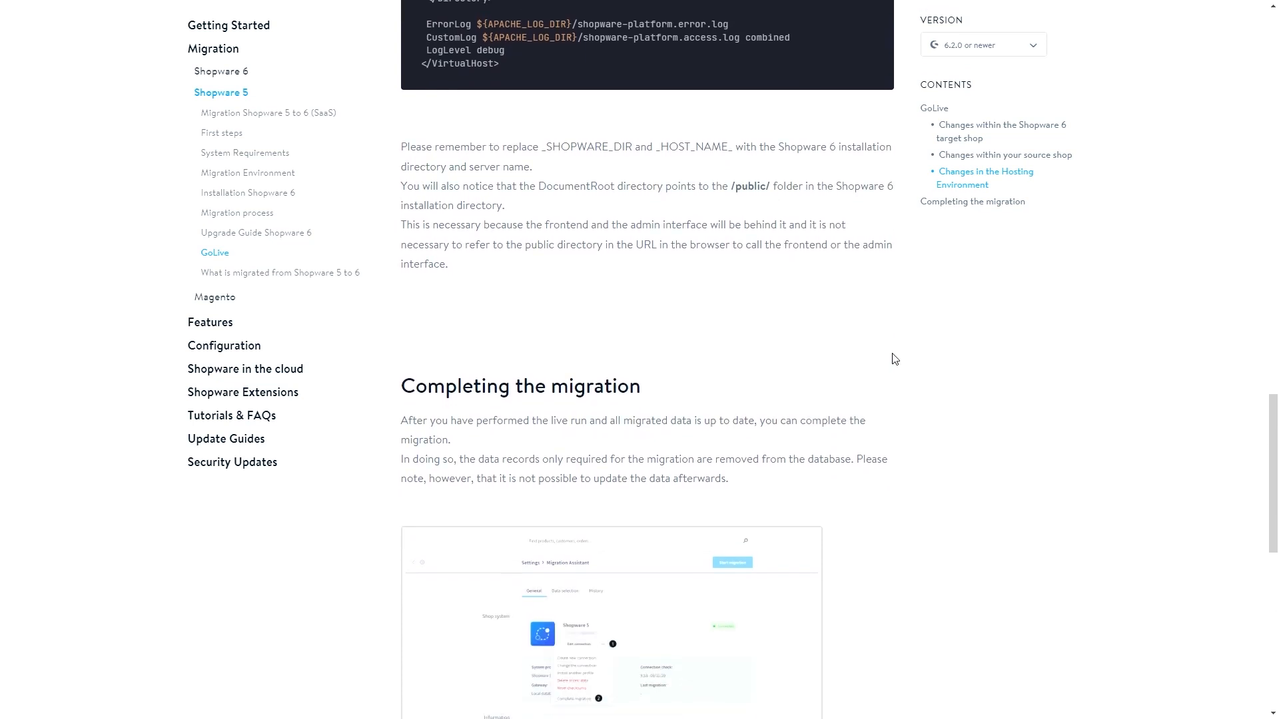
scroll(896, 360, down, 2)
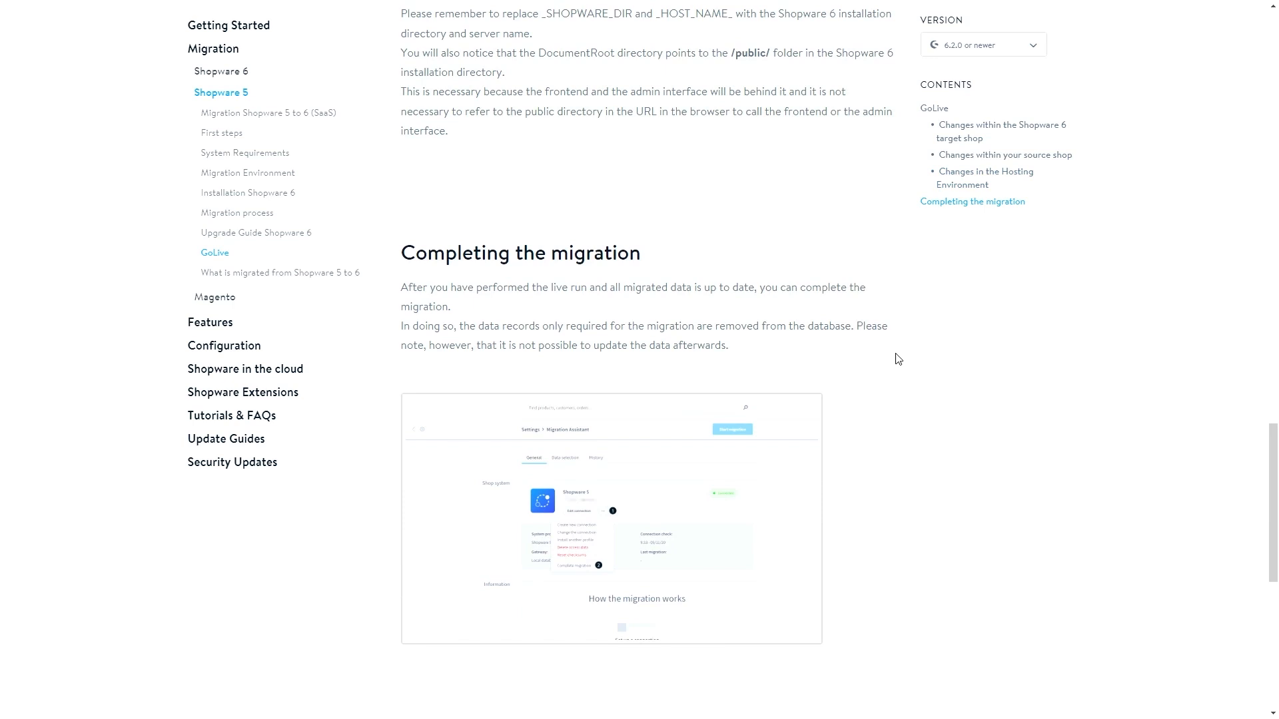
key(ctrl+Tab)
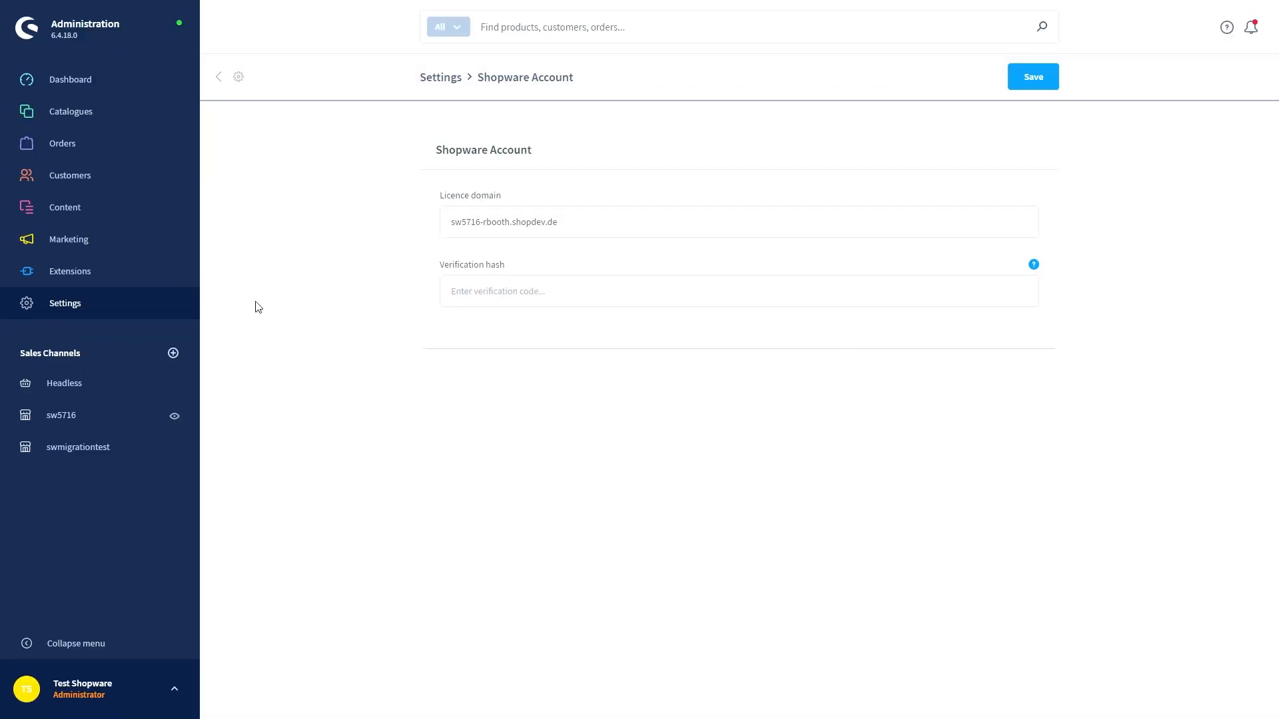
Open the Migration Assistant under Extensions settings and complete and finalise the migration connection
click(124, 309)
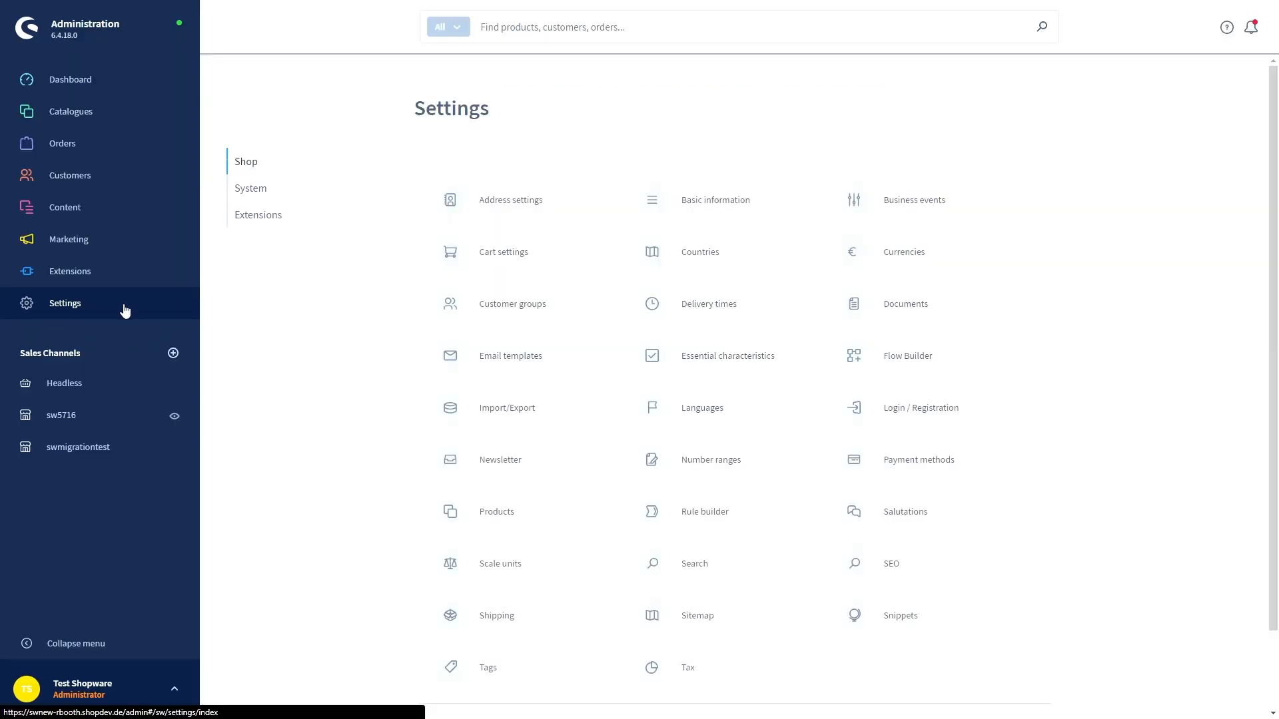
click(253, 215)
click(520, 207)
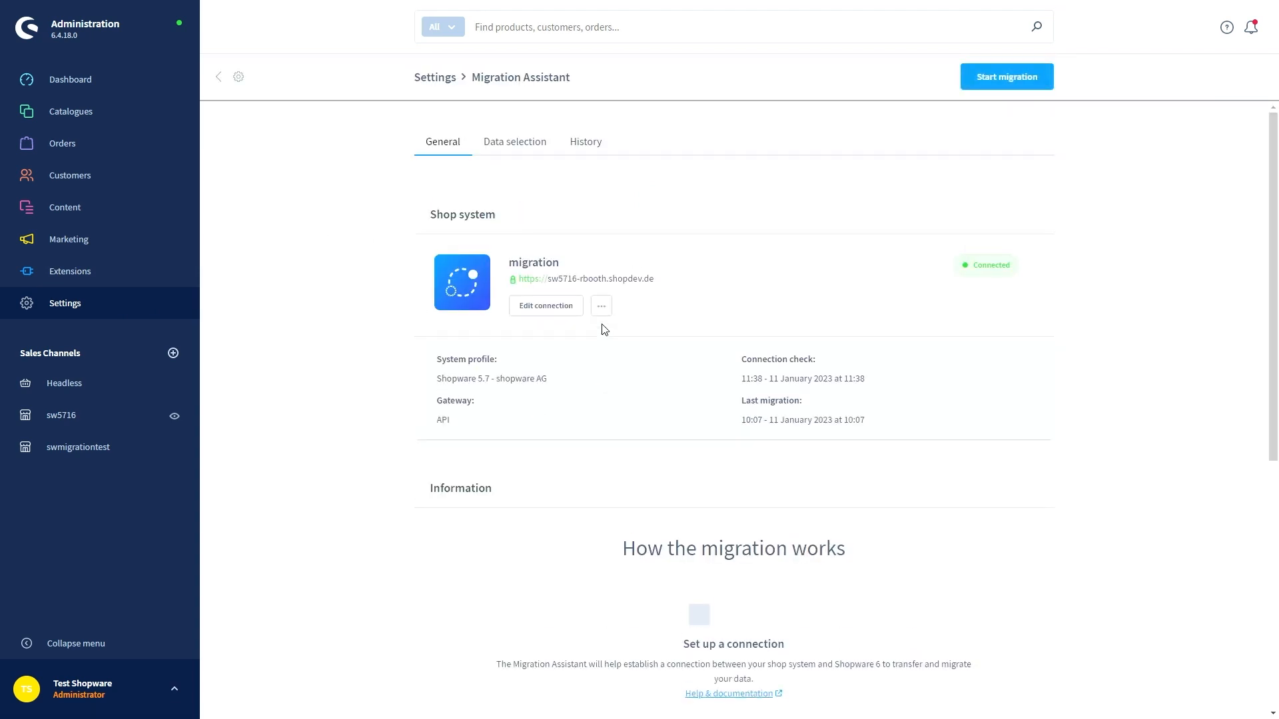
click(601, 306)
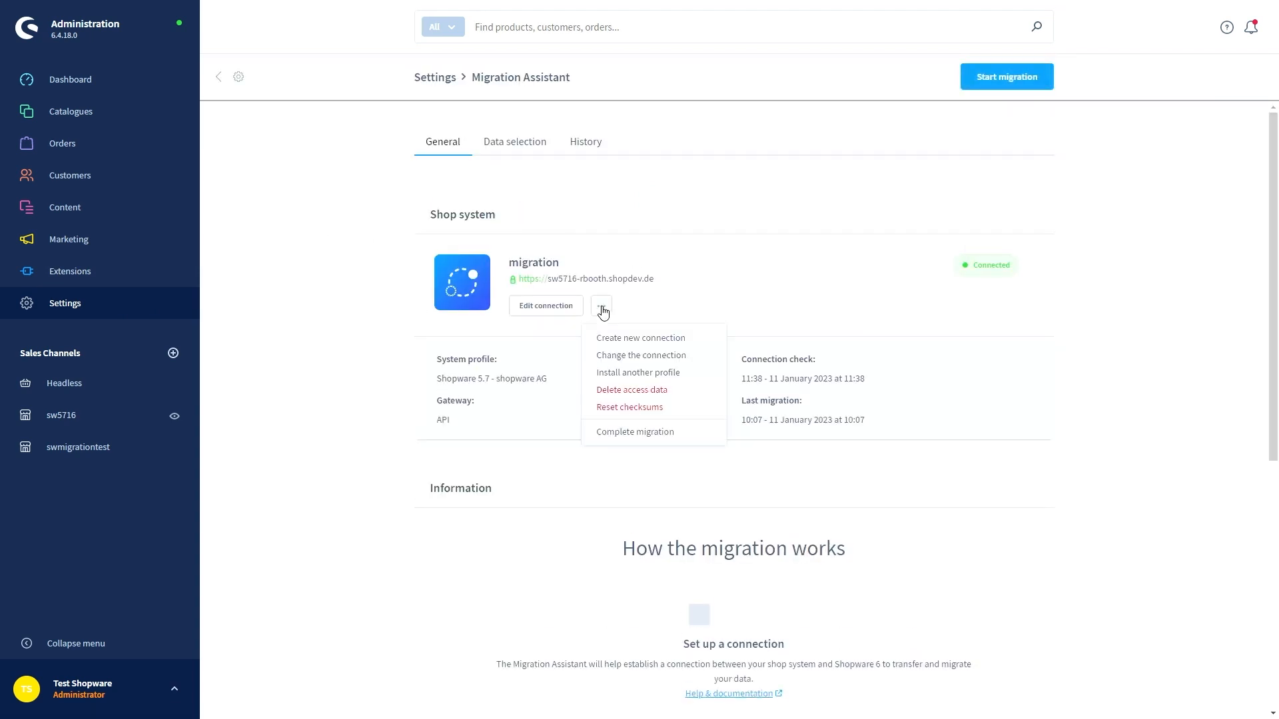
click(634, 435)
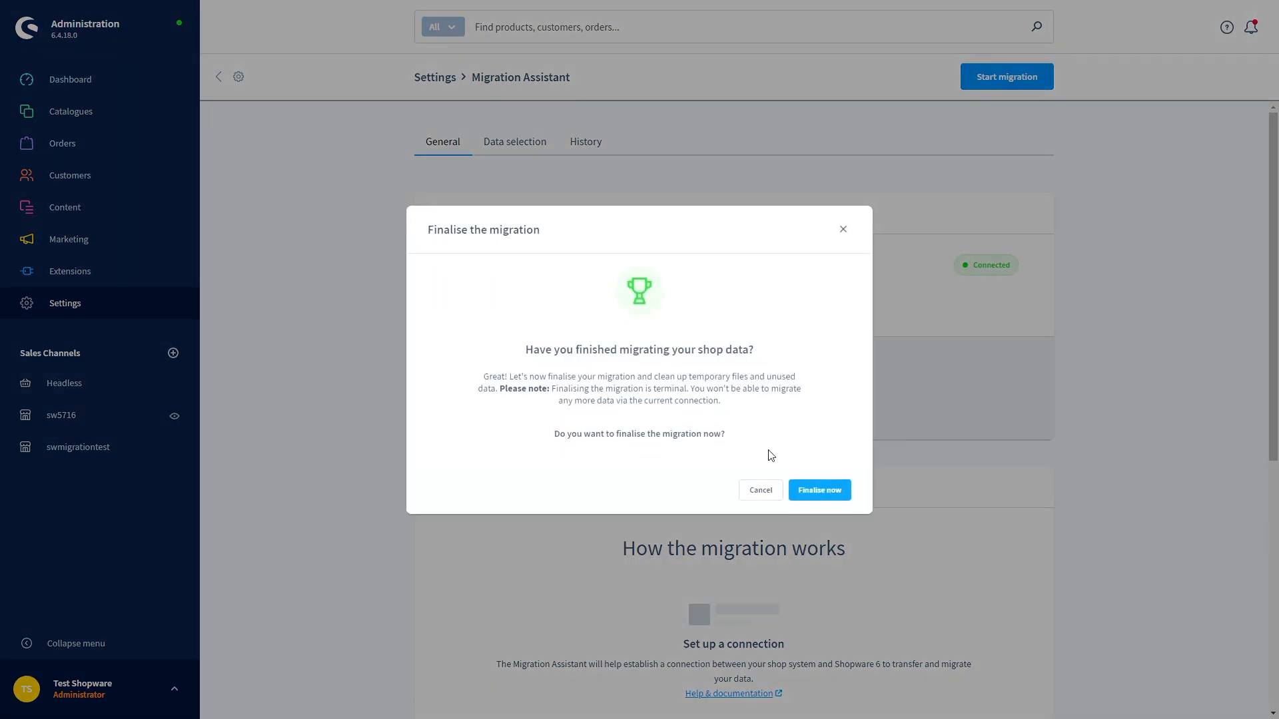
click(822, 494)
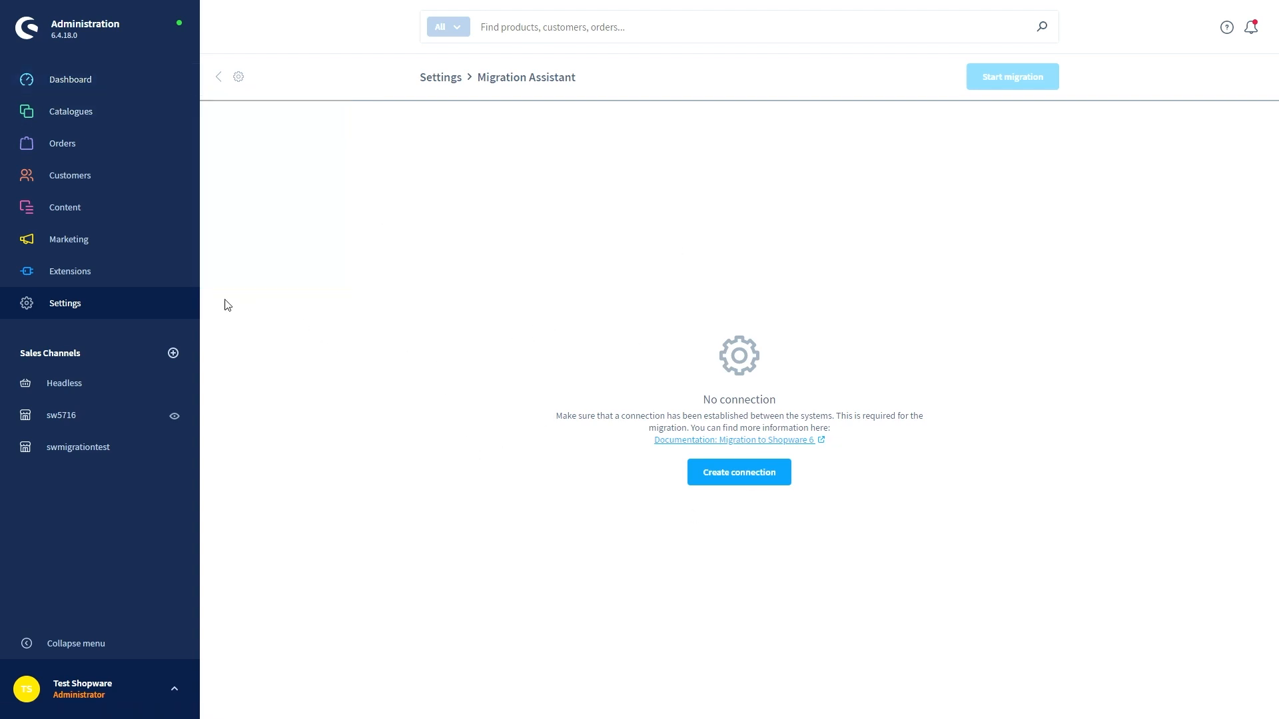
Switch off the Migration Assistant in My extensions and check the Dashboard without its card
mouse_move(106, 277)
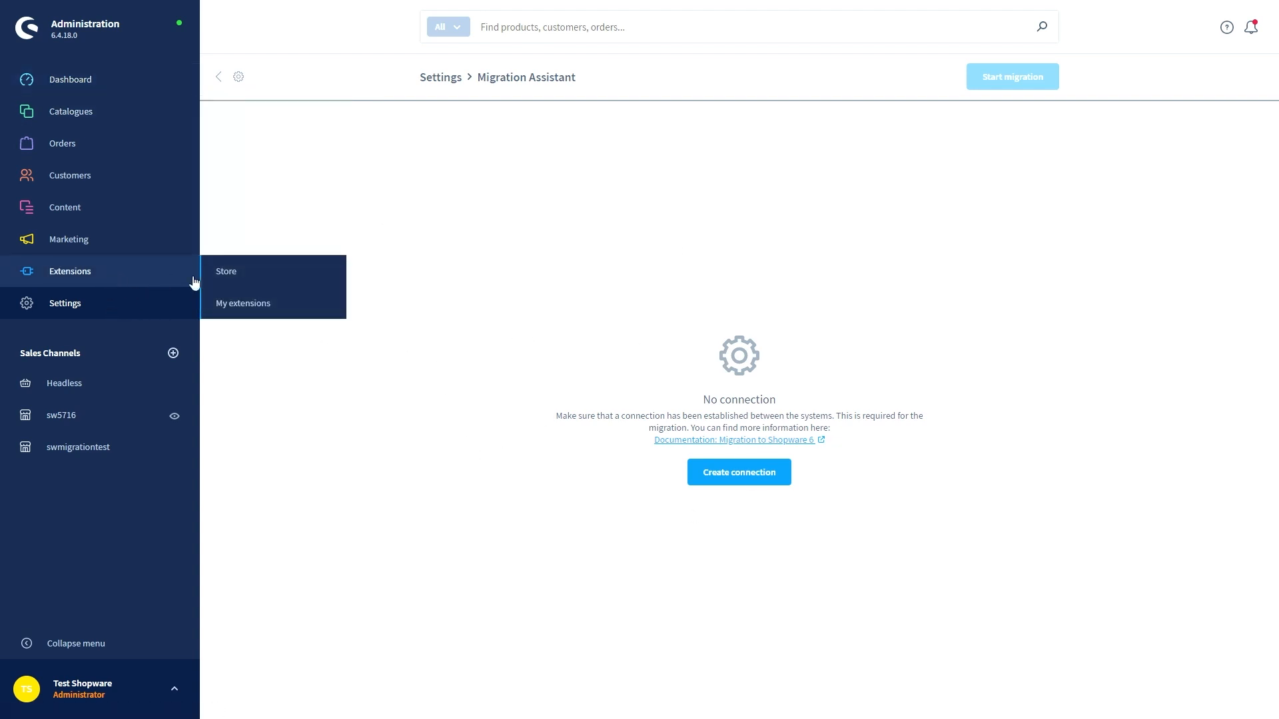
click(261, 306)
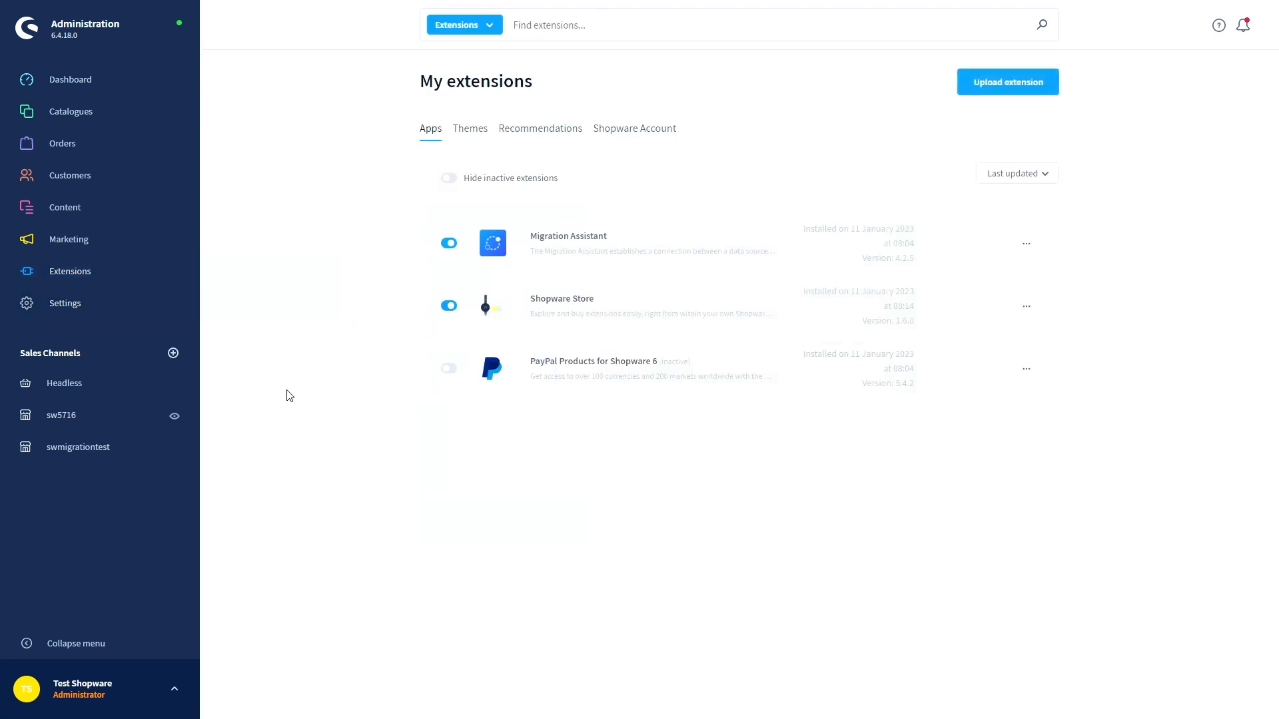
click(452, 245)
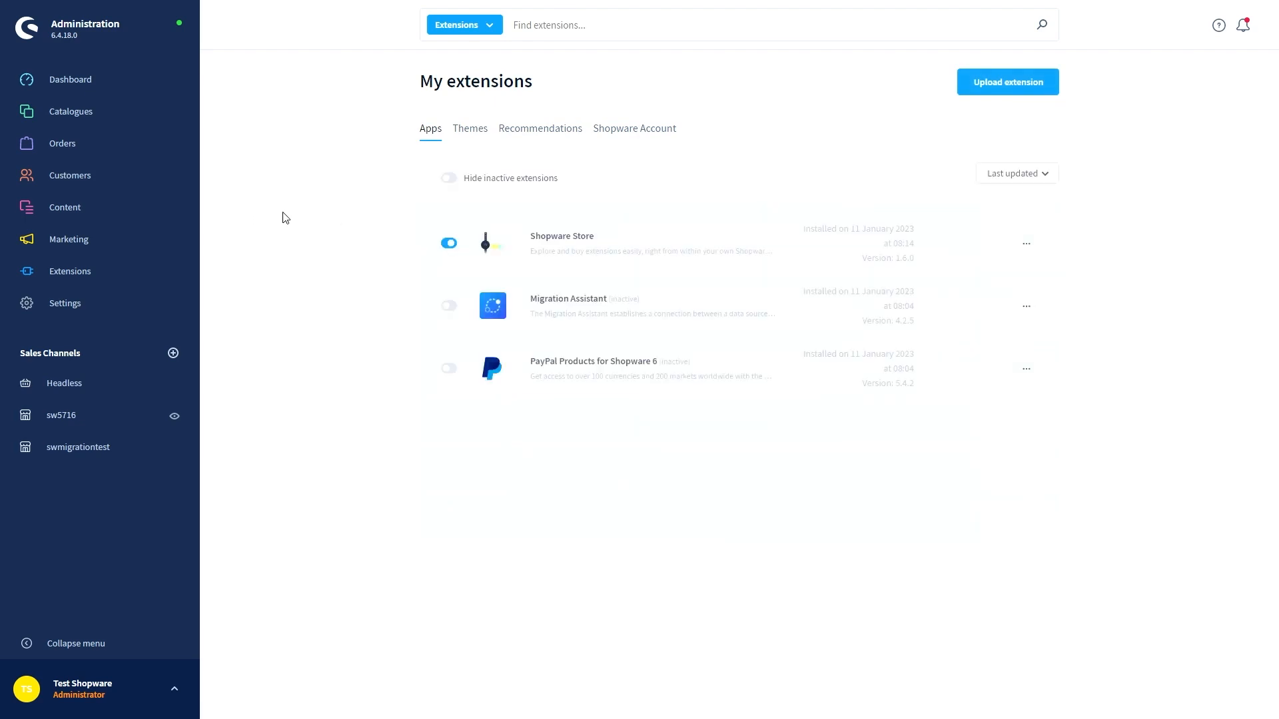
click(95, 90)
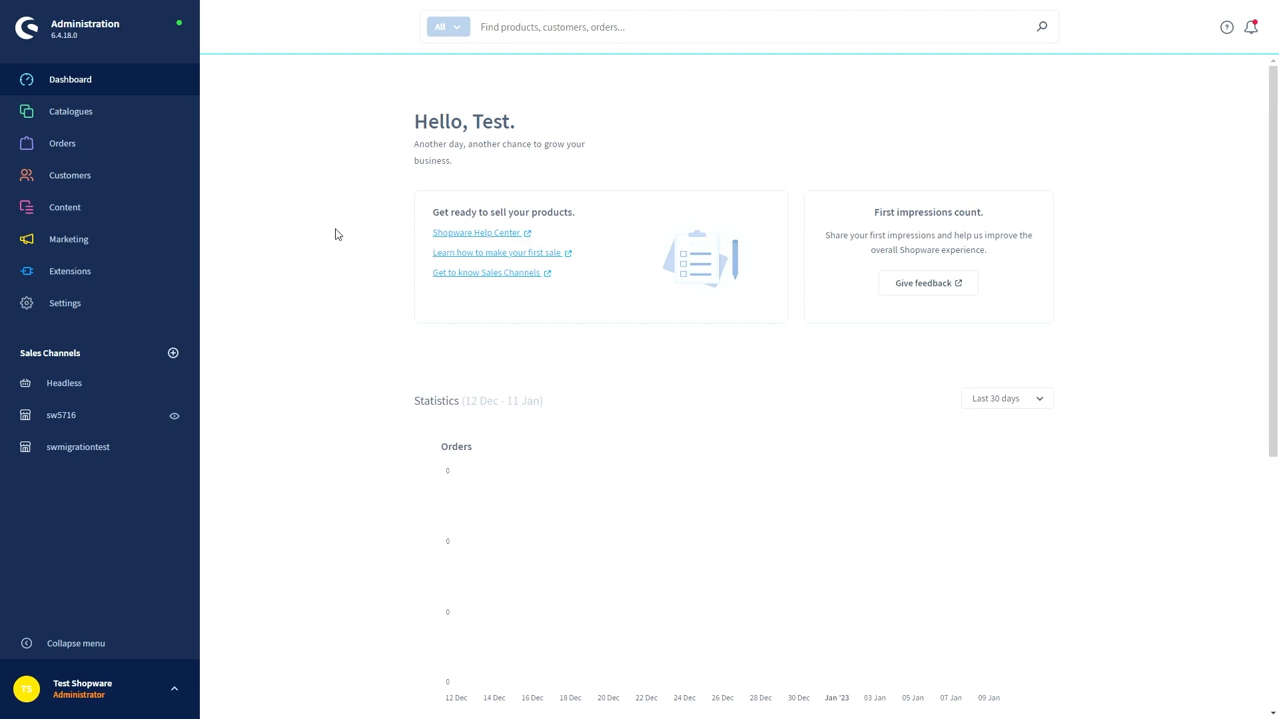
scroll(336, 234, down, 6)
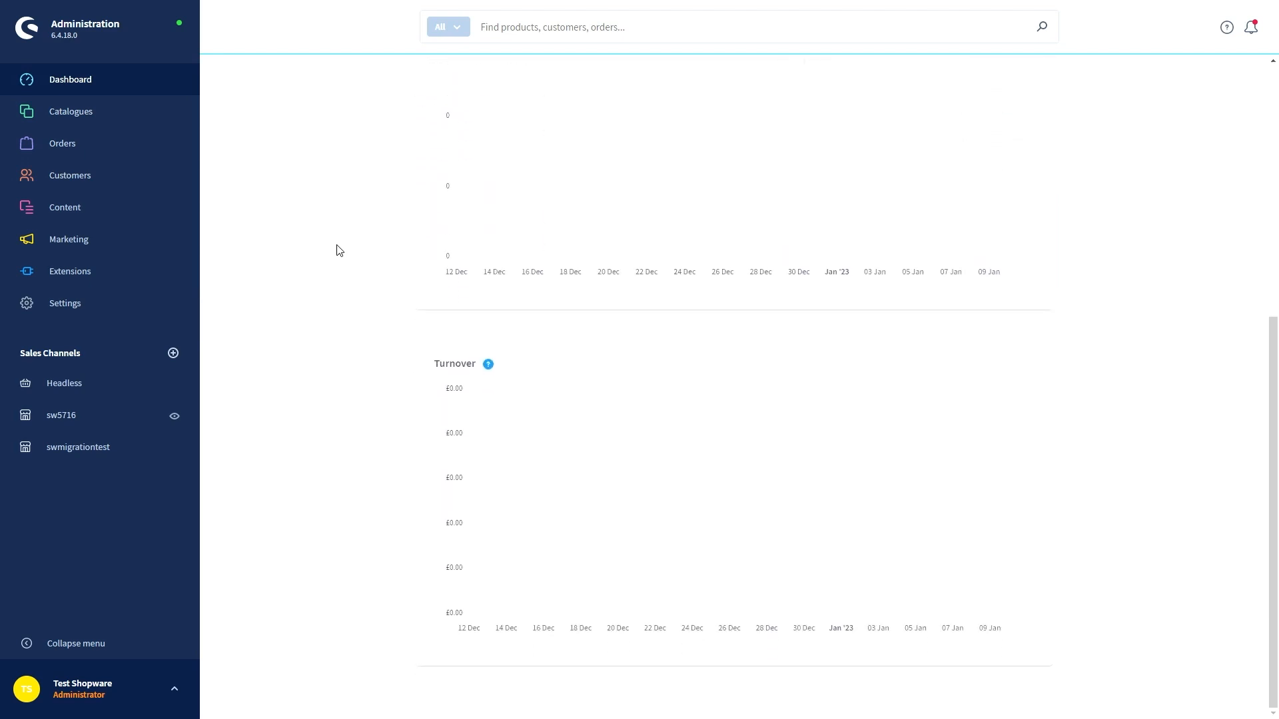
scroll(338, 256, up, 2)
scroll(337, 259, up, 4)
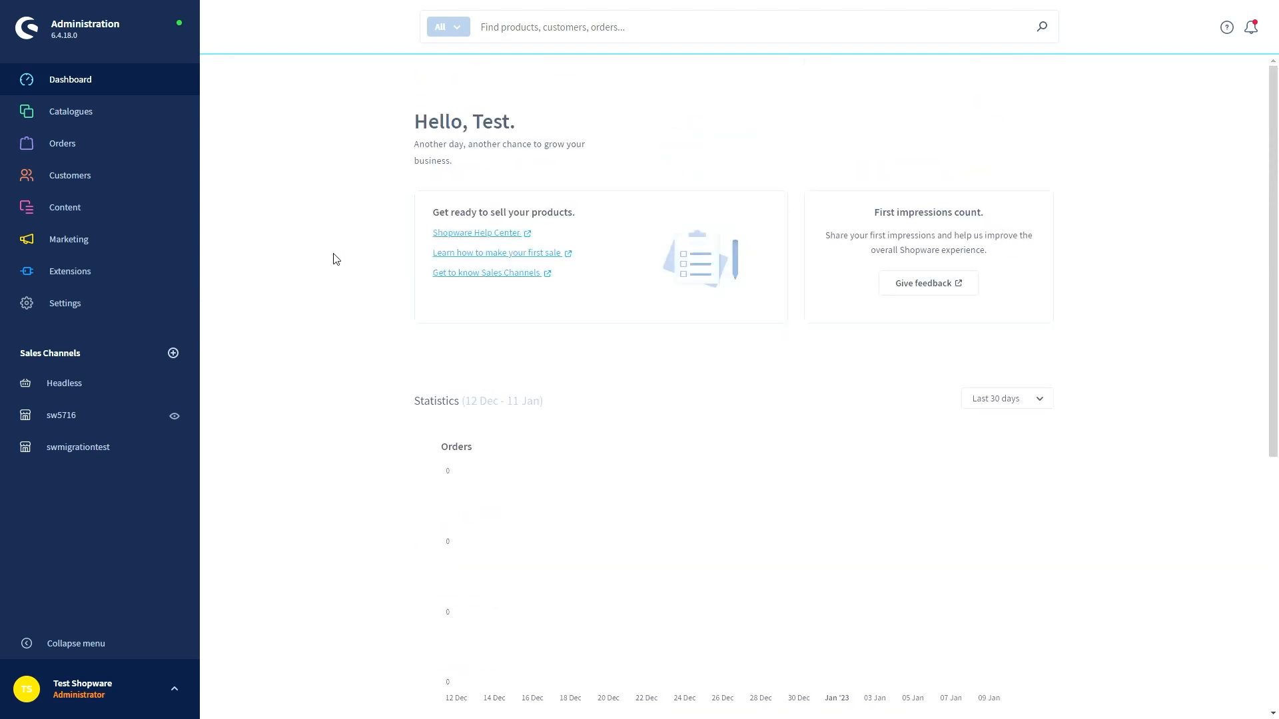